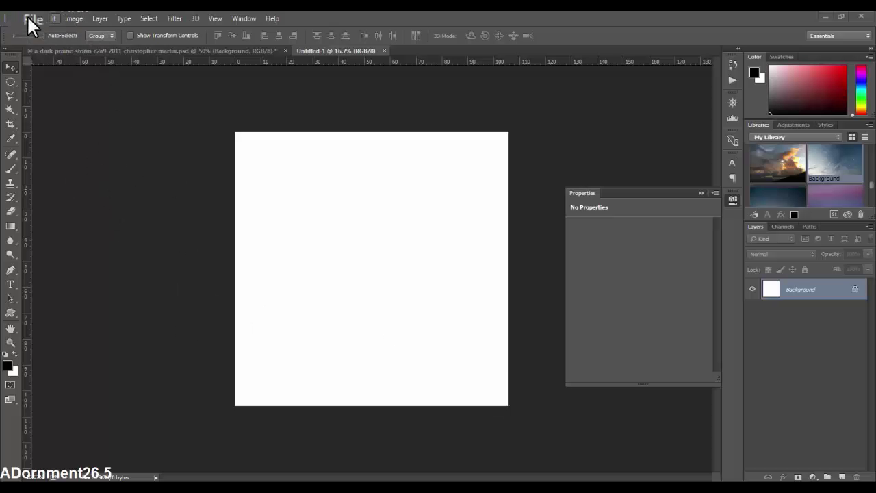
Step: Open shiled2.png from the Desktop and drag the shield onto the Untitled-1 canvas as a new layer
click(26, 17)
click(38, 37)
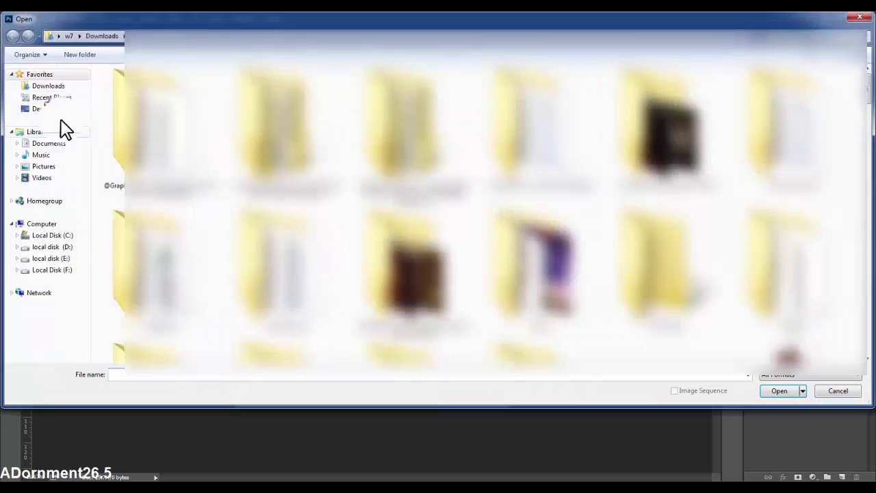
click(47, 111)
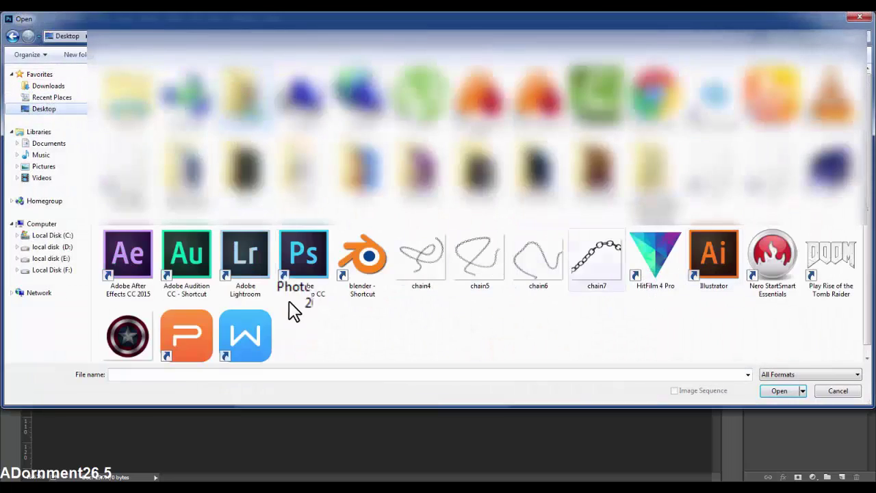
click(115, 337)
double_click(111, 334)
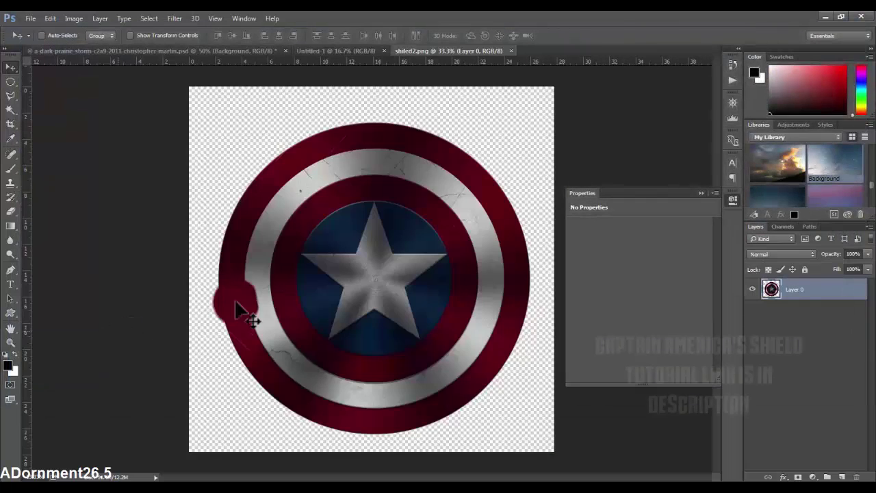
mouse_move(421, 285)
mouse_down()
mouse_move(341, 96)
mouse_move(403, 291)
mouse_move(401, 281)
mouse_up()
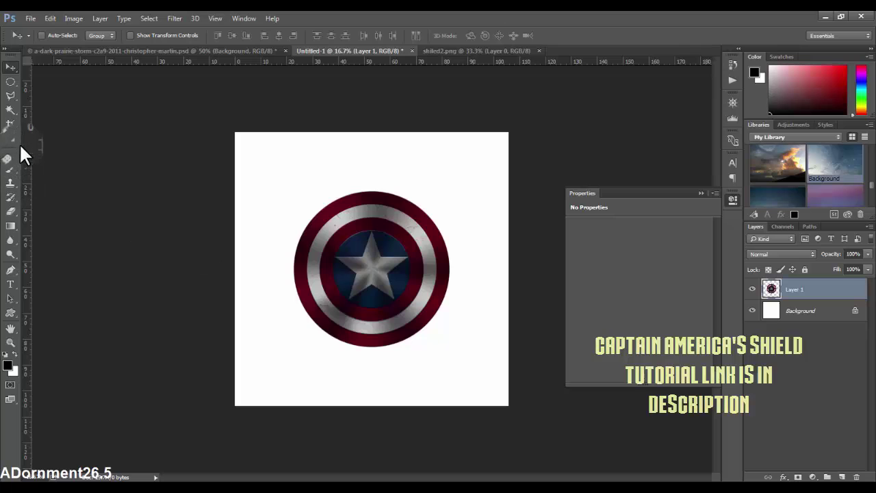
Step: Crop the canvas, extending it upward into a tall portrait shape
click(13, 124)
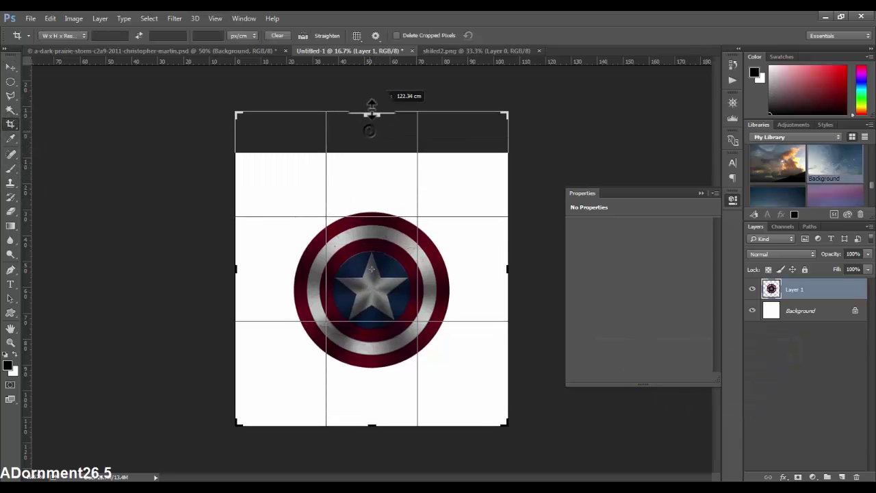
drag(370, 130, 372, 91)
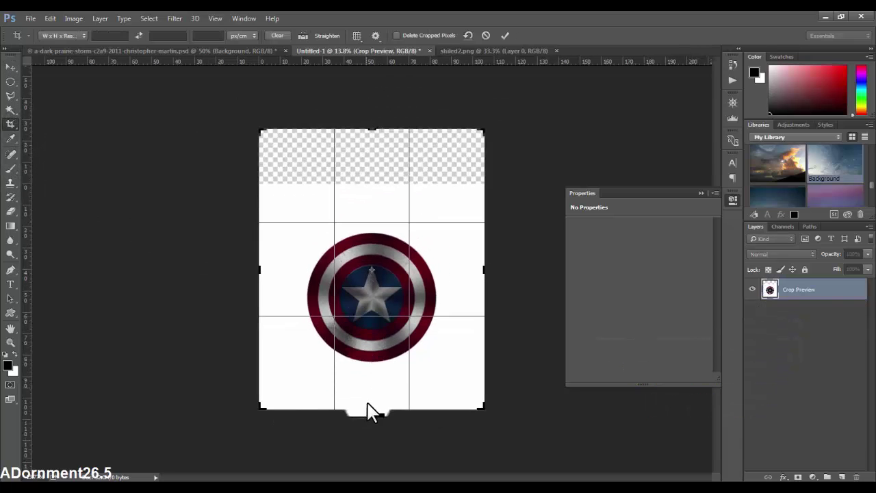
drag(386, 338, 383, 322)
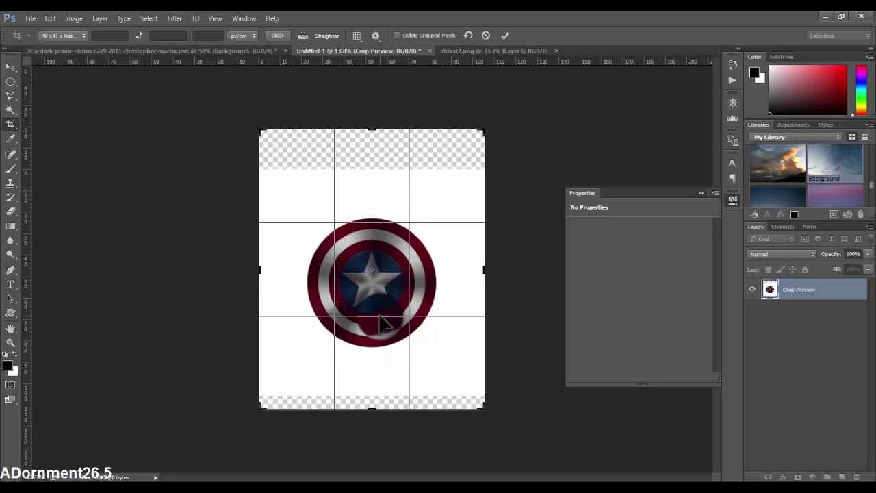
key(Return)
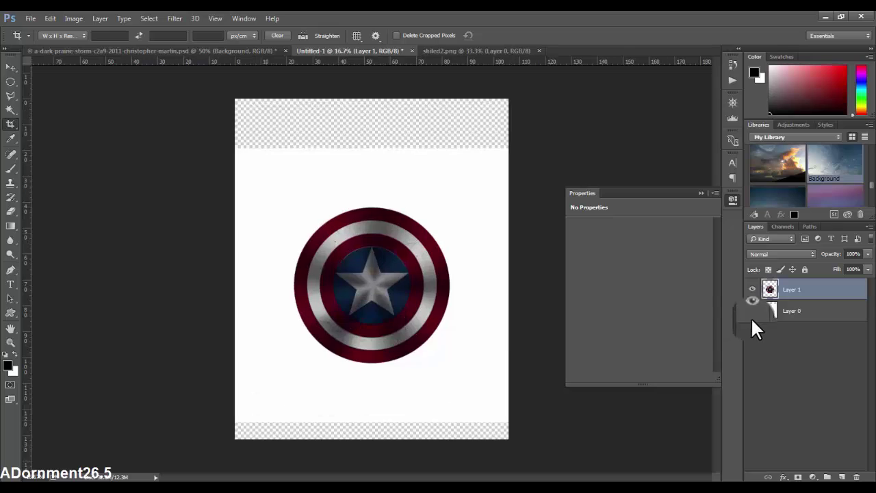
Step: Hide the white background Layer 0 and discard the pending crop
click(753, 300)
click(475, 336)
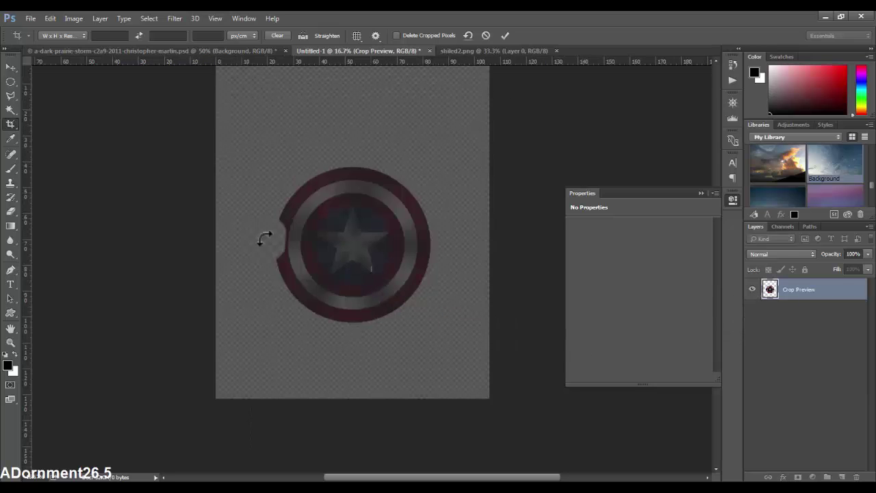
click(2, 106)
click(504, 202)
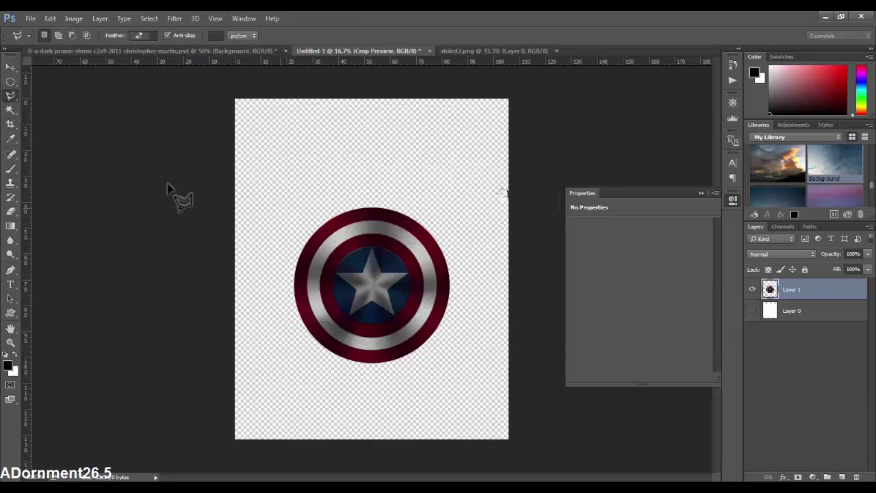
Step: Centre the shield horizontally on the canvas with the Move tool and zoom in
click(10, 66)
drag(351, 262, 352, 260)
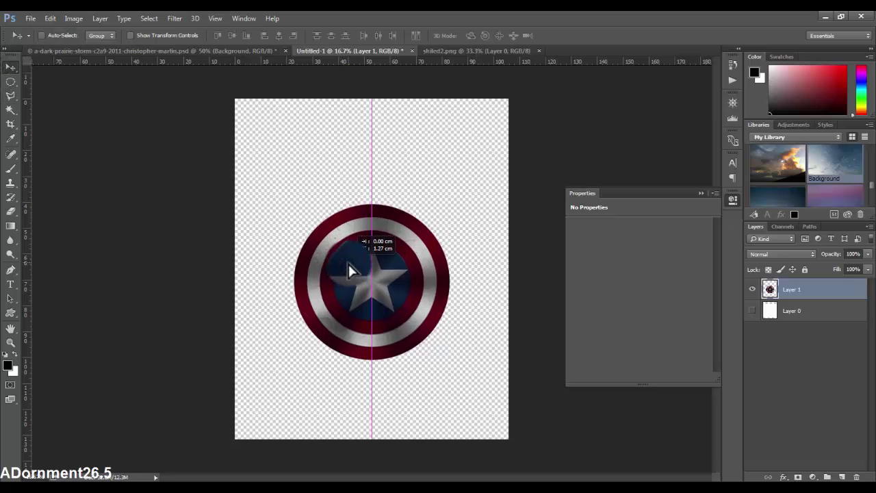
key(ctrl+plus)
drag(406, 363, 383, 355)
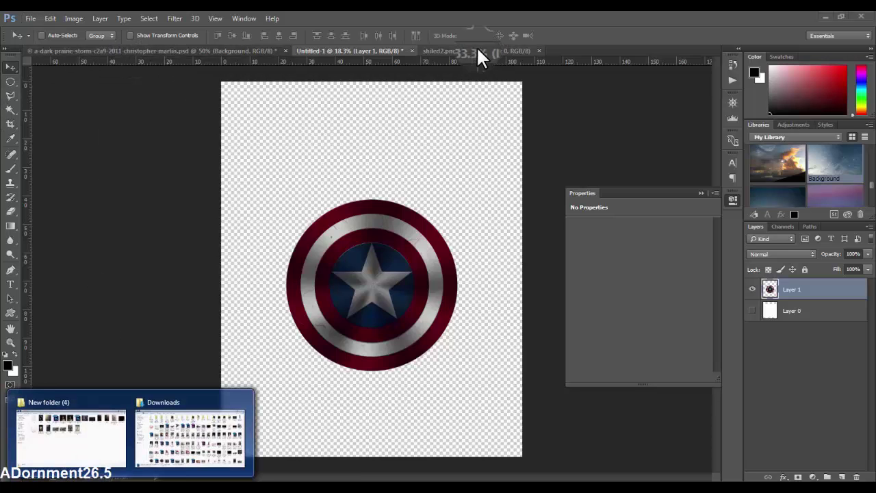
Step: Close the separate shield document and open all the chain PNG images together
click(539, 51)
click(30, 18)
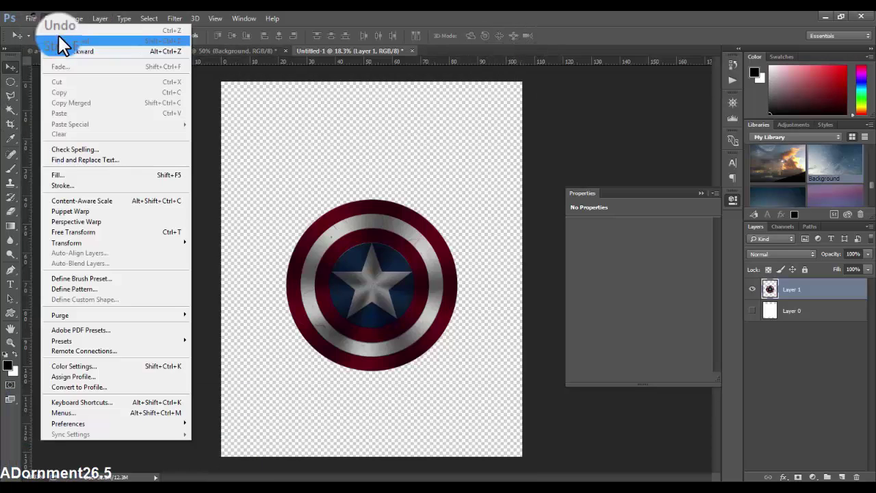
click(39, 41)
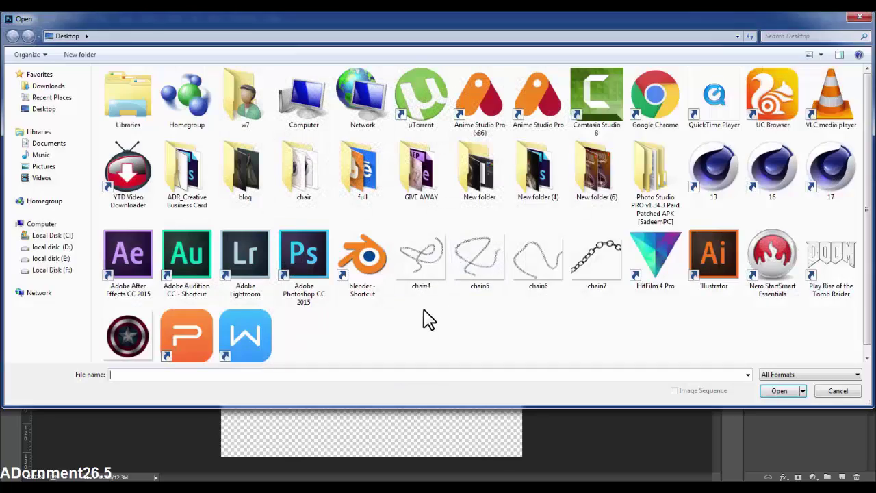
drag(427, 318, 589, 230)
click(768, 389)
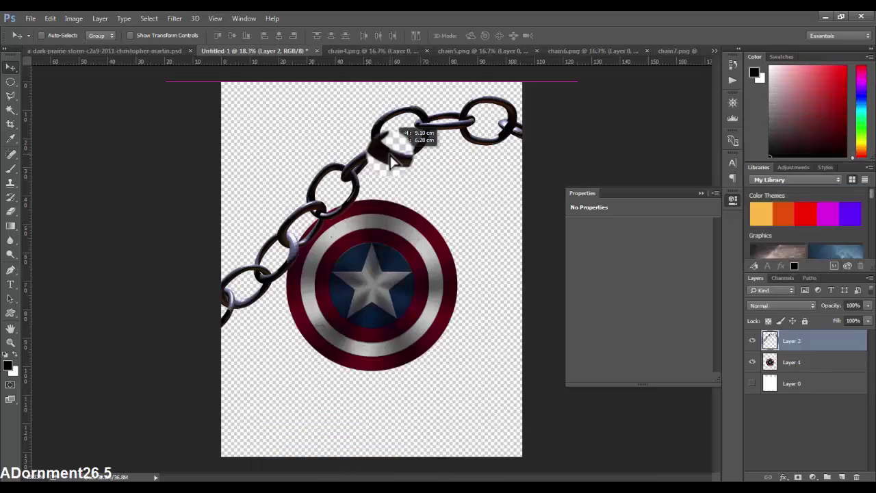
Step: Scale the shield layer to about 137% with Free Transform and shift it lower
key(ctrl+t)
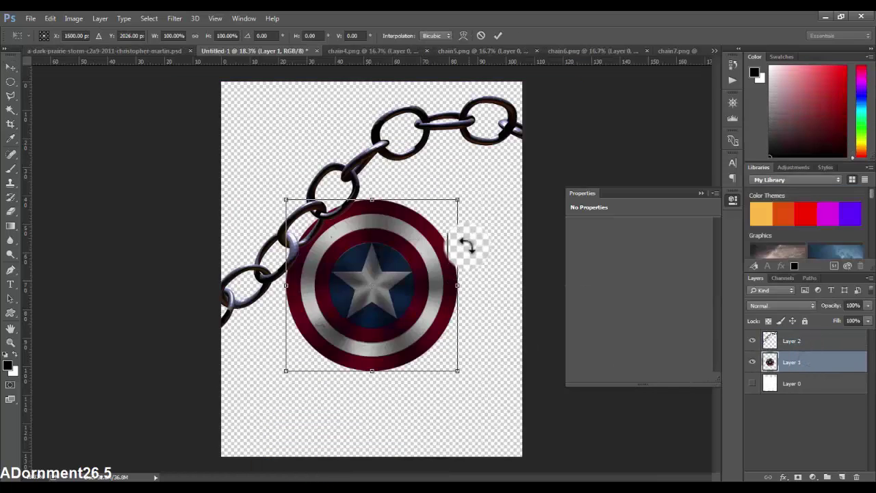
mouse_move(462, 201)
mouse_down()
mouse_move(504, 173)
mouse_move(503, 184)
mouse_up()
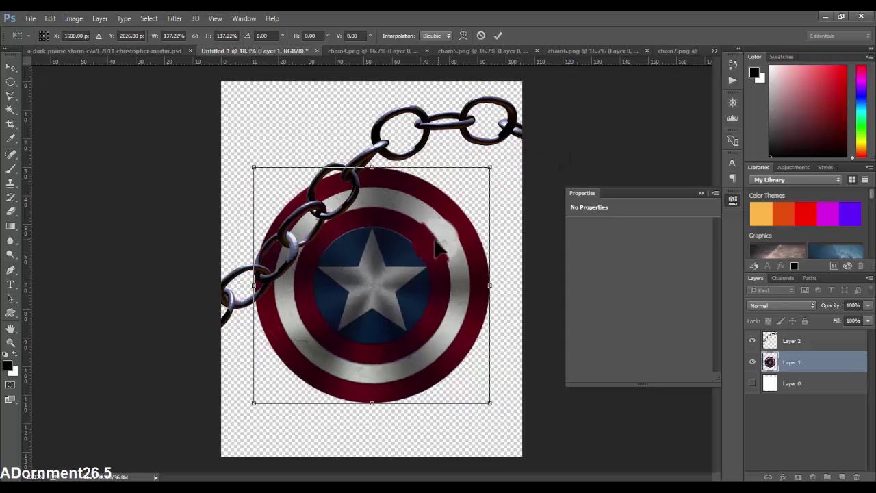
mouse_move(433, 241)
mouse_down()
mouse_move(433, 251)
mouse_move(434, 244)
mouse_up()
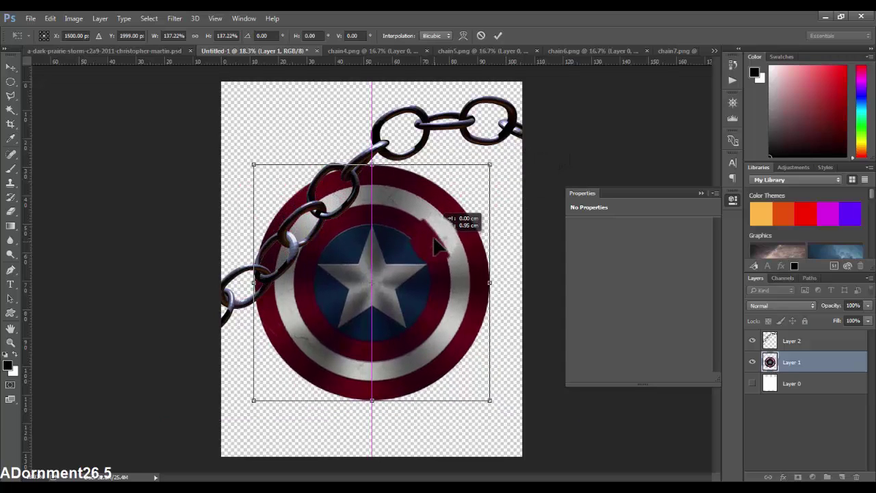
key(Return)
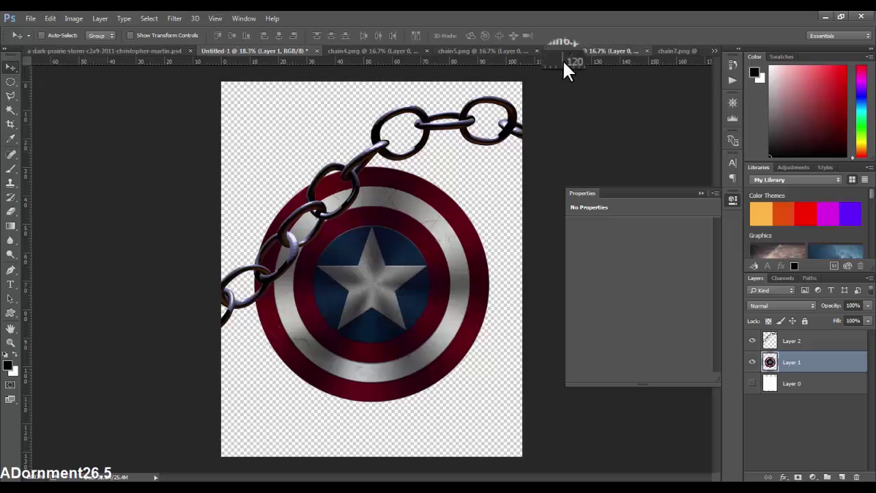
click(571, 51)
Step: Bring the thin chain6 chain into the document and place it behind the shield at the left
mouse_move(464, 251)
mouse_down()
mouse_move(247, 49)
mouse_move(334, 145)
mouse_up()
click(432, 204)
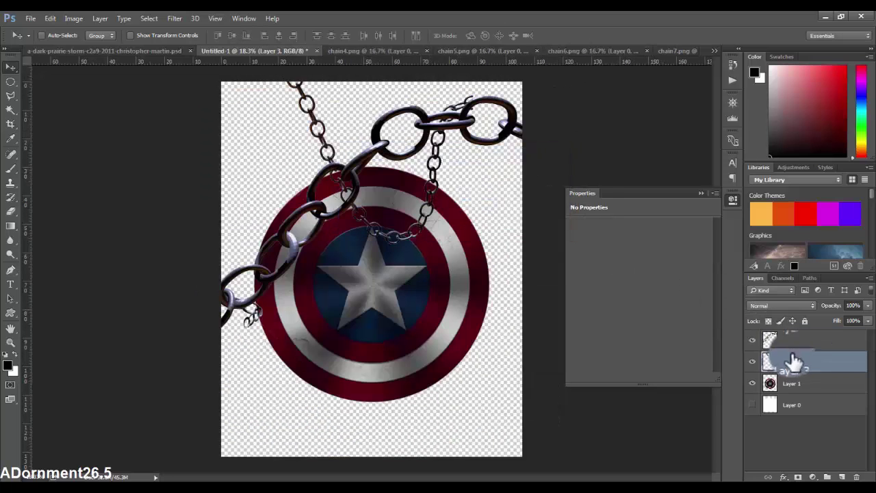
drag(792, 362, 760, 385)
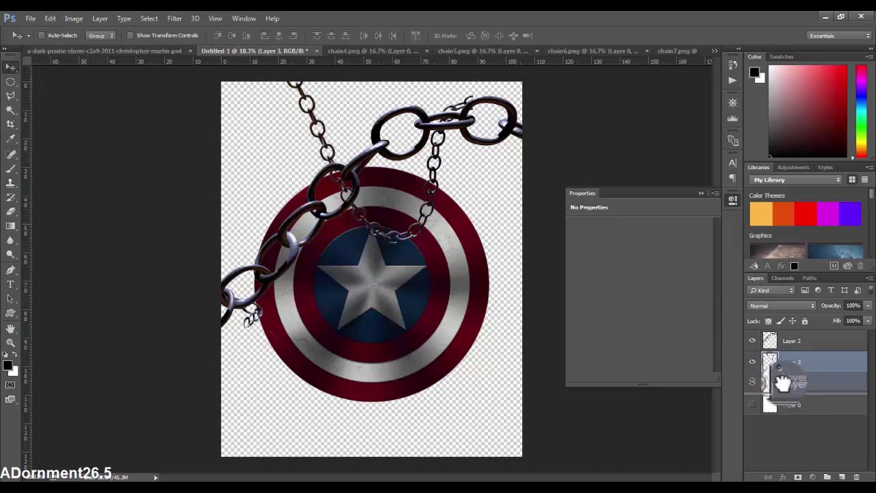
mouse_move(426, 213)
mouse_down()
mouse_move(338, 213)
mouse_move(292, 185)
mouse_move(291, 152)
mouse_move(319, 142)
mouse_move(426, 157)
mouse_move(459, 176)
mouse_move(494, 225)
mouse_move(545, 360)
mouse_move(450, 362)
mouse_move(347, 327)
mouse_up()
Step: Add a second thin chain copy as Layer 4 and move it to the lower canvas
click(579, 57)
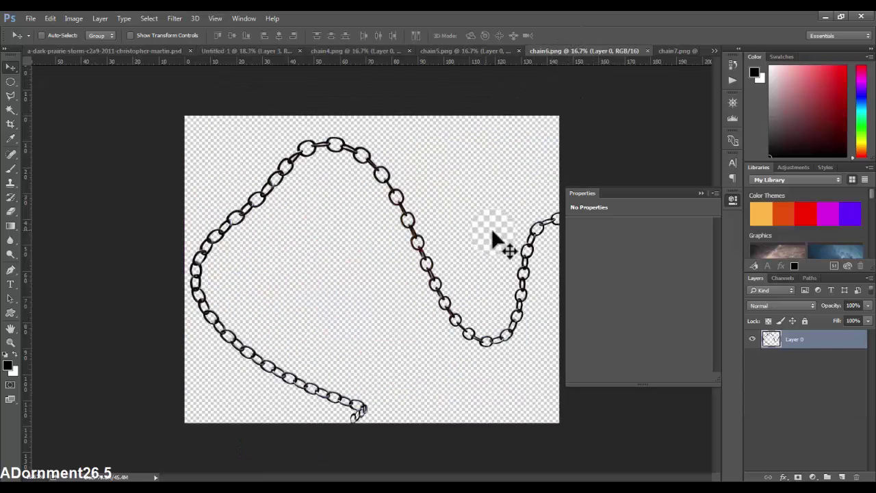
mouse_move(450, 260)
mouse_down()
mouse_move(286, 94)
mouse_move(162, 51)
mouse_move(328, 55)
mouse_move(372, 172)
mouse_move(388, 180)
mouse_up()
click(431, 205)
mouse_move(432, 212)
mouse_down()
mouse_move(501, 449)
mouse_move(585, 454)
mouse_move(606, 442)
mouse_move(351, 424)
mouse_move(361, 407)
mouse_up()
Step: Flip the Layer 4 chain horizontally and move it toward the lower right
key(ctrl+t)
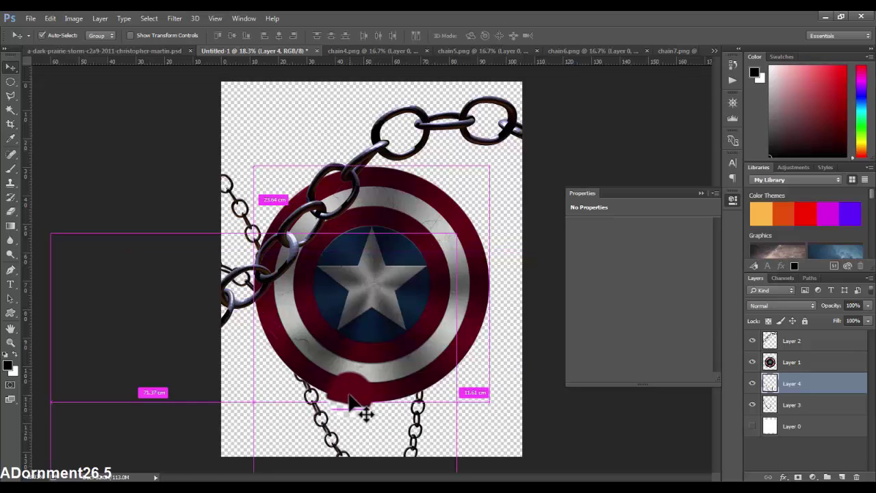
right_click(342, 346)
click(370, 327)
mouse_move(366, 342)
mouse_down()
mouse_move(668, 361)
mouse_move(603, 366)
mouse_move(541, 254)
mouse_up()
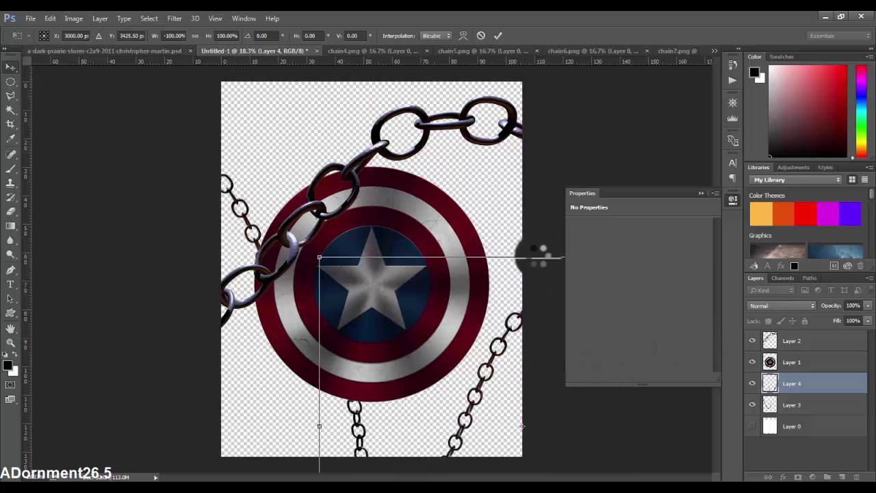
Step: Close the thin and heavy chain images and bring the looped chain into the shield document
click(601, 51)
click(648, 51)
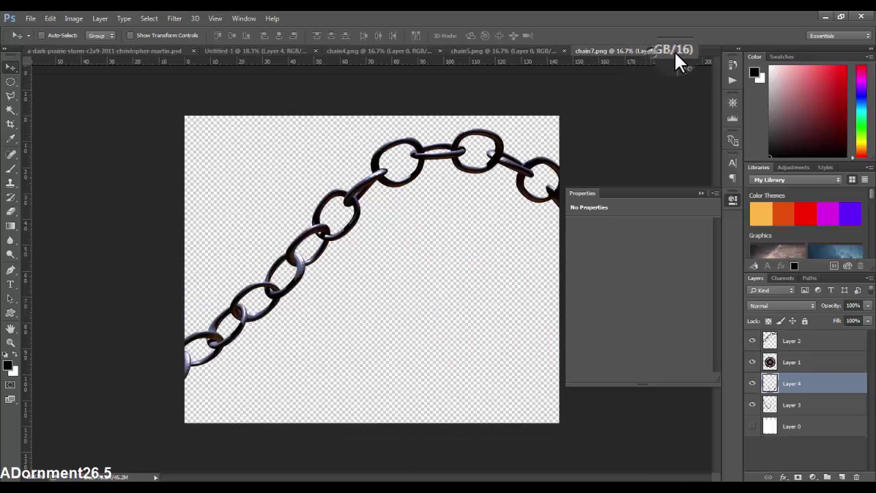
click(692, 50)
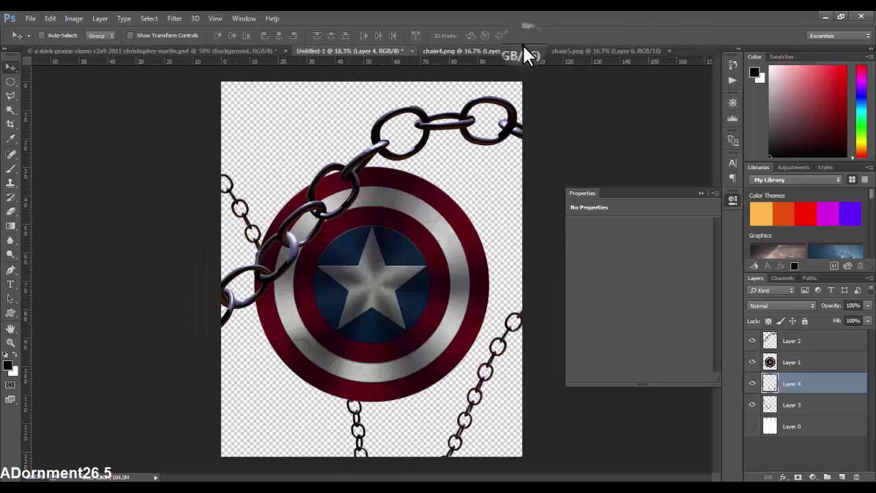
click(522, 49)
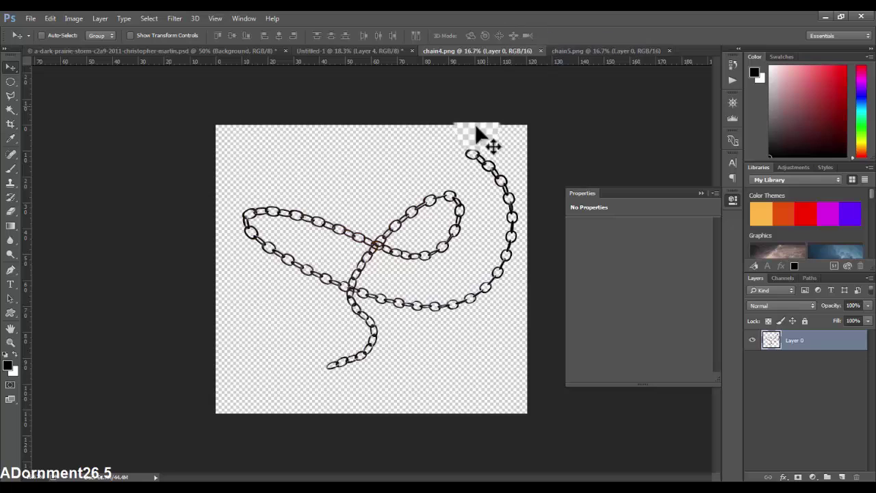
mouse_move(421, 193)
mouse_down()
mouse_move(332, 55)
mouse_move(504, 81)
mouse_up()
click(437, 209)
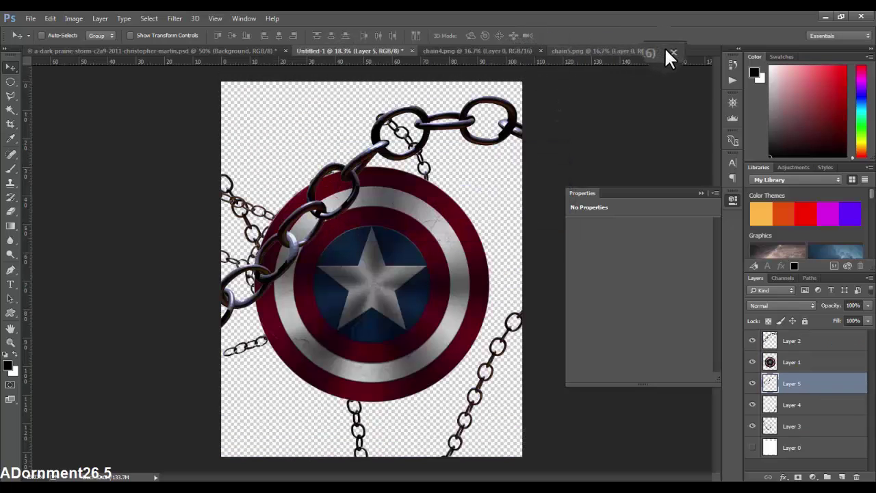
Step: Close the remaining chain images and position the looped chain near the shield's top
click(672, 52)
click(540, 51)
mouse_move(363, 252)
mouse_down()
mouse_move(391, 215)
mouse_move(417, 200)
mouse_up()
mouse_move(770, 384)
mouse_down()
mouse_move(780, 387)
mouse_move(754, 423)
mouse_up()
drag(788, 363, 782, 381)
drag(402, 243, 400, 291)
Step: Enlarge the looped chain beside the shield, then delete it and show Layer 4's chains
key(ctrl+t)
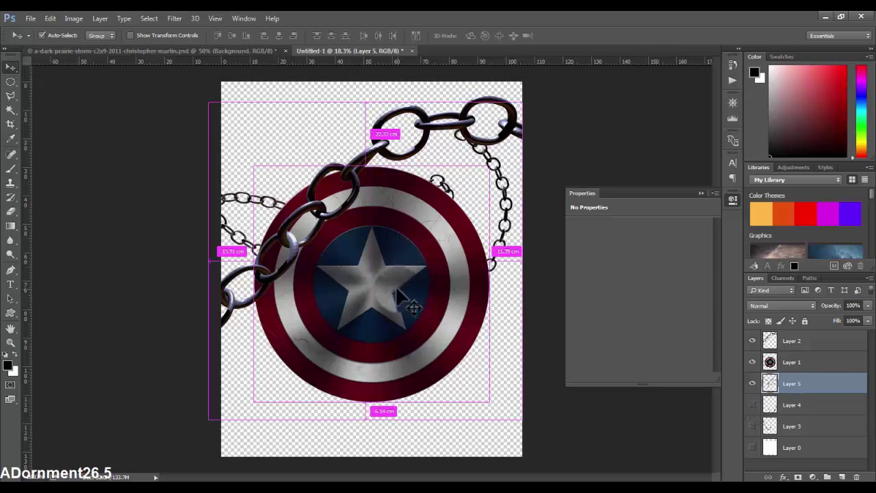
mouse_move(521, 103)
mouse_down()
mouse_move(662, 42)
mouse_move(512, 166)
mouse_move(512, 244)
mouse_move(521, 253)
mouse_move(518, 242)
mouse_up()
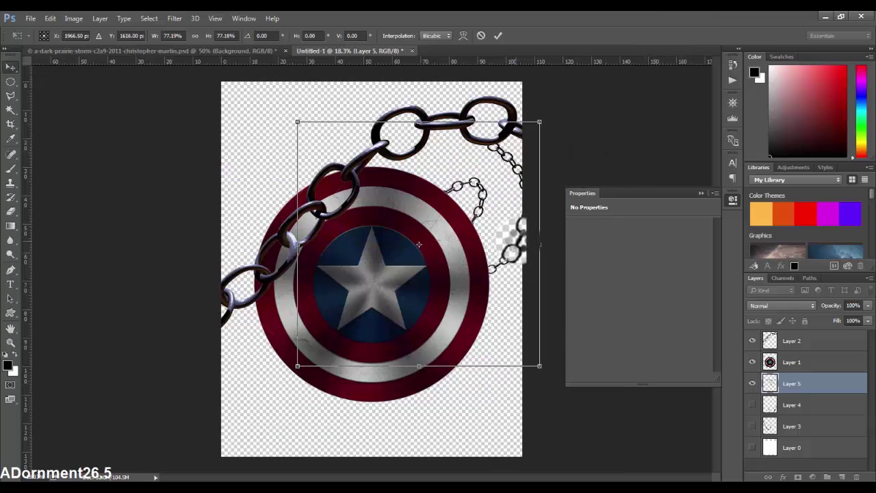
key(Return)
key(Delete)
click(752, 383)
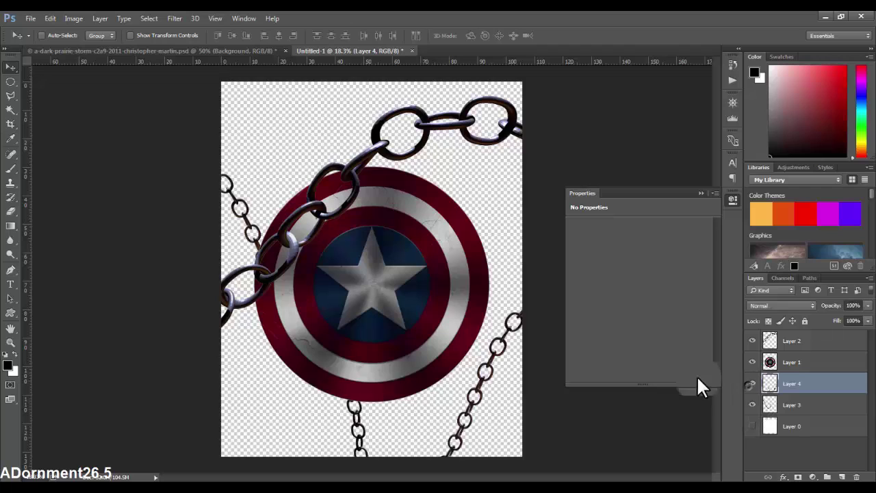
Step: Add a Solid Color fill layer of near-black #171717 above Layer 0
click(817, 425)
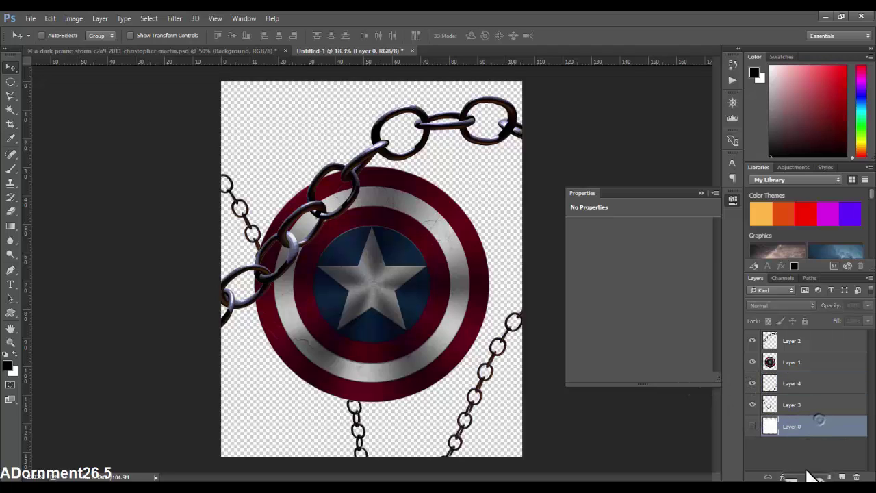
click(814, 476)
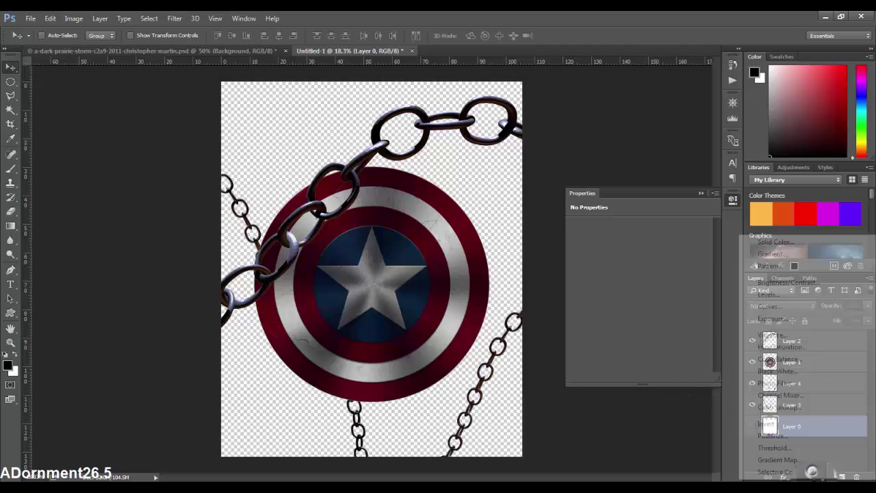
click(771, 248)
mouse_move(391, 196)
mouse_down()
mouse_move(359, 221)
mouse_move(349, 260)
mouse_up()
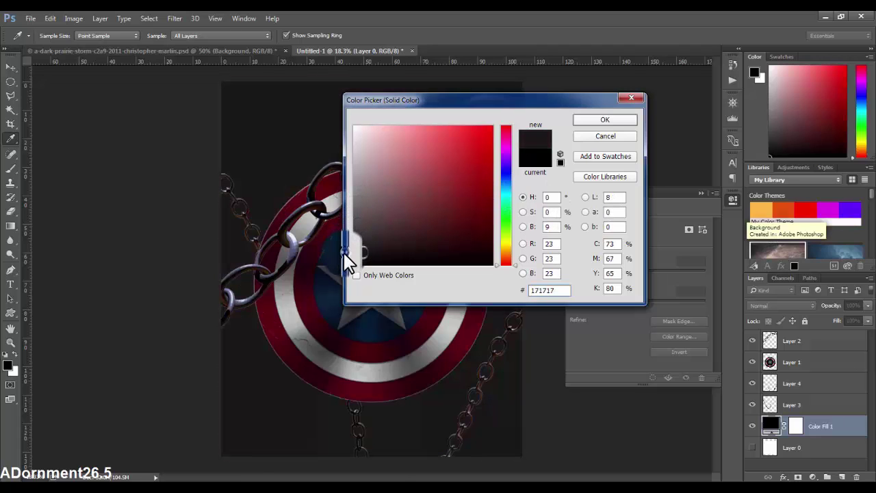
click(599, 120)
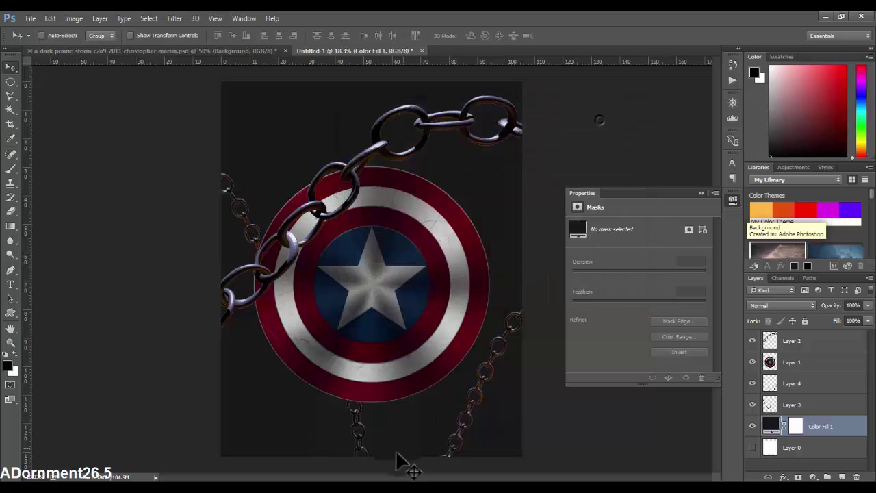
Step: Turn the chain layers back on and select the Layer 2 chain
scroll(391, 457, up, 1)
scroll(387, 451, up, 1)
scroll(390, 448, up, 1)
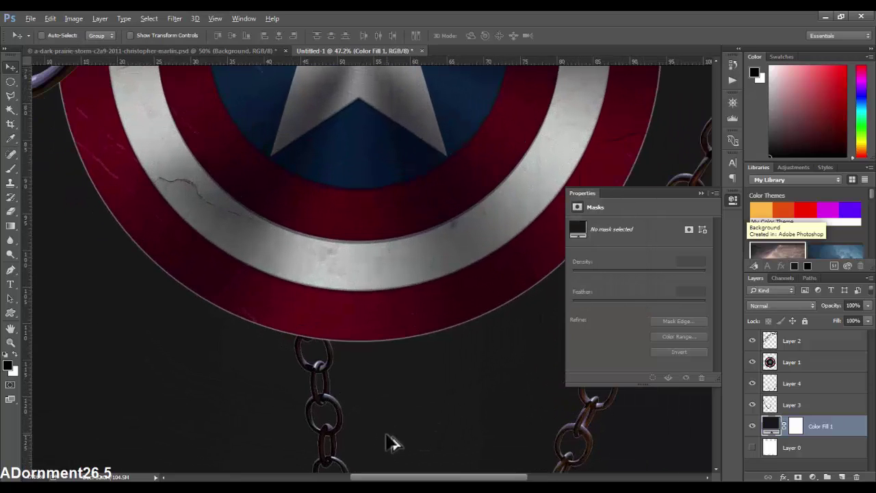
scroll(390, 444, down, 2)
scroll(391, 431, down, 1)
scroll(390, 416, down, 1)
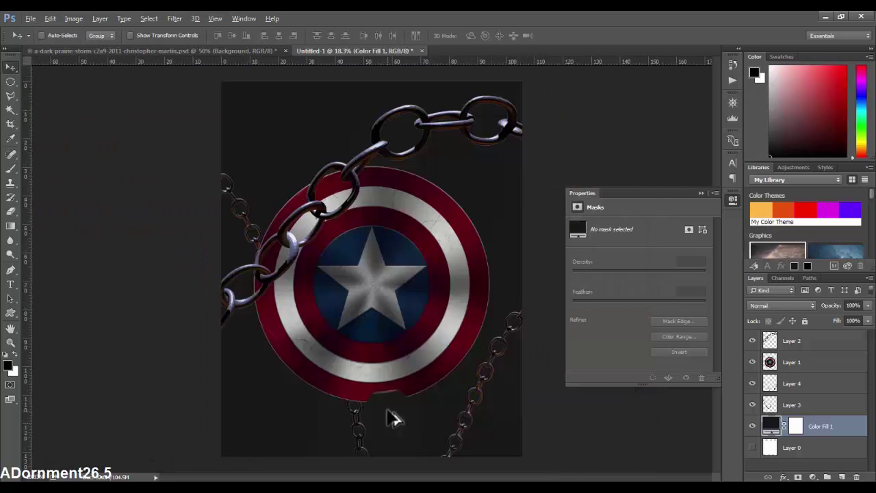
drag(753, 396, 758, 367)
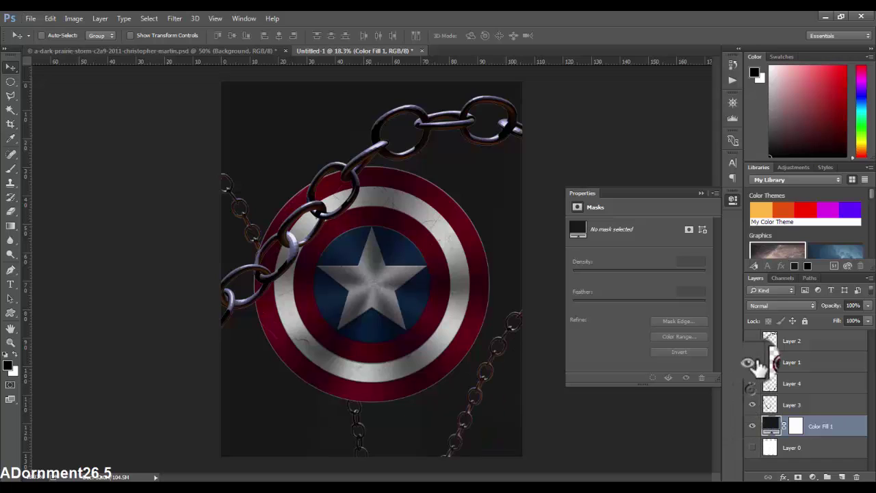
click(752, 340)
drag(770, 341, 805, 474)
click(814, 477)
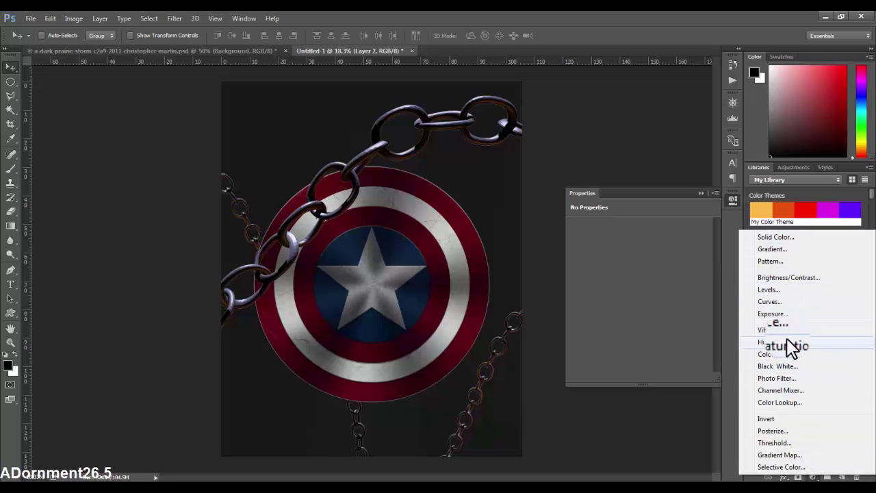
Step: Add a Hue/Saturation adjustment with Saturation -51 and Lightness -41 to the chains
click(785, 341)
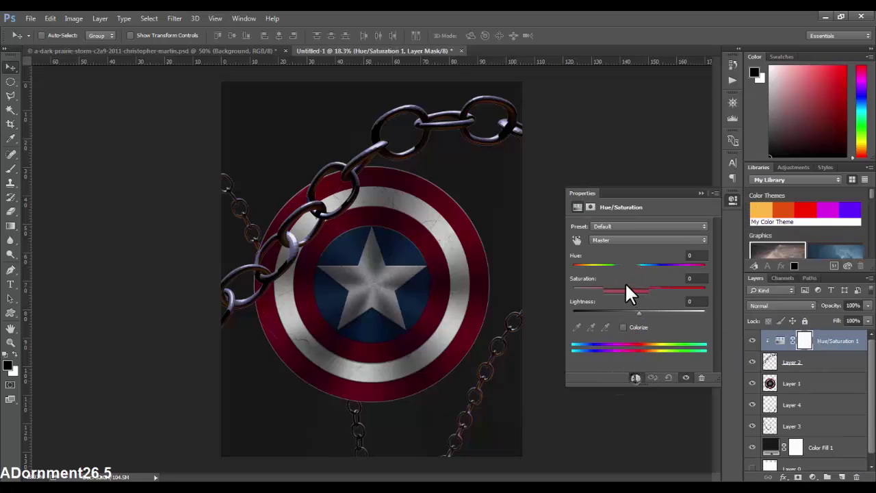
mouse_move(626, 286)
mouse_down()
mouse_move(604, 287)
mouse_move(611, 312)
mouse_up()
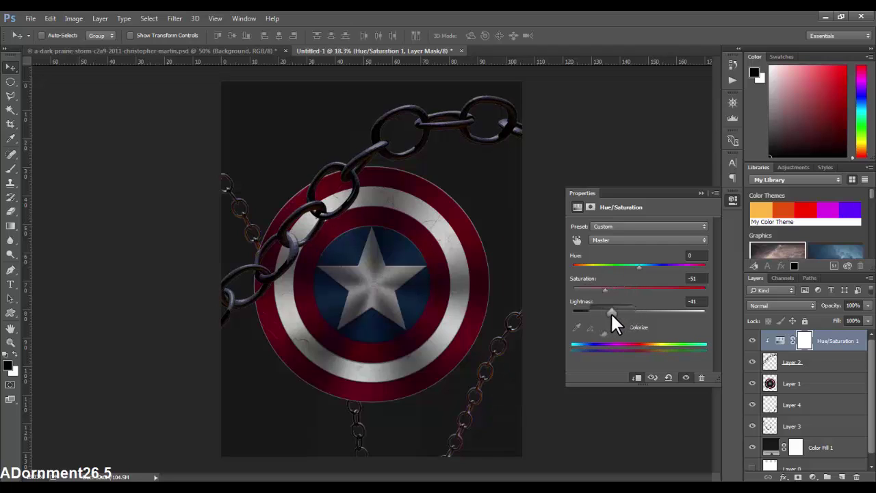
click(752, 362)
click(752, 362)
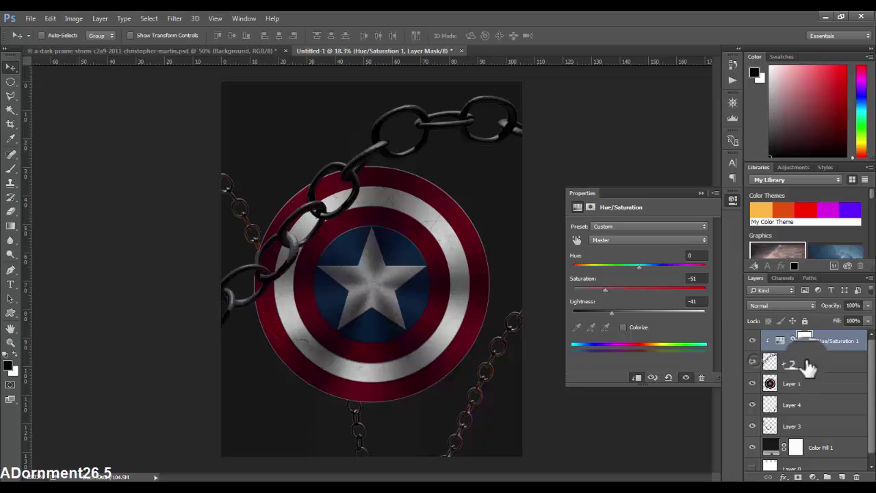
Step: Copy the adjustment onto Layer 4, clip it, and group the back chain layers into Group 1
mouse_move(809, 367)
mouse_down()
mouse_move(831, 390)
mouse_move(813, 416)
mouse_move(821, 396)
mouse_up()
alt+click(772, 397)
alt+click(778, 400)
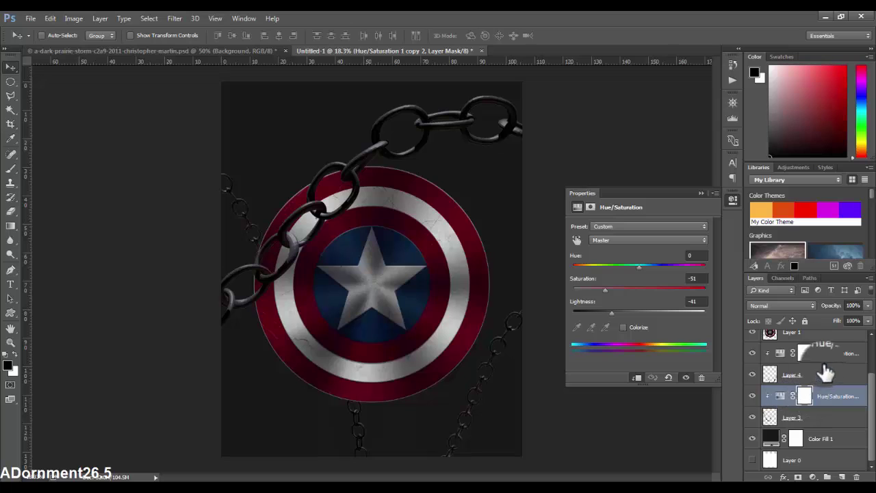
click(827, 353)
shift+click(828, 419)
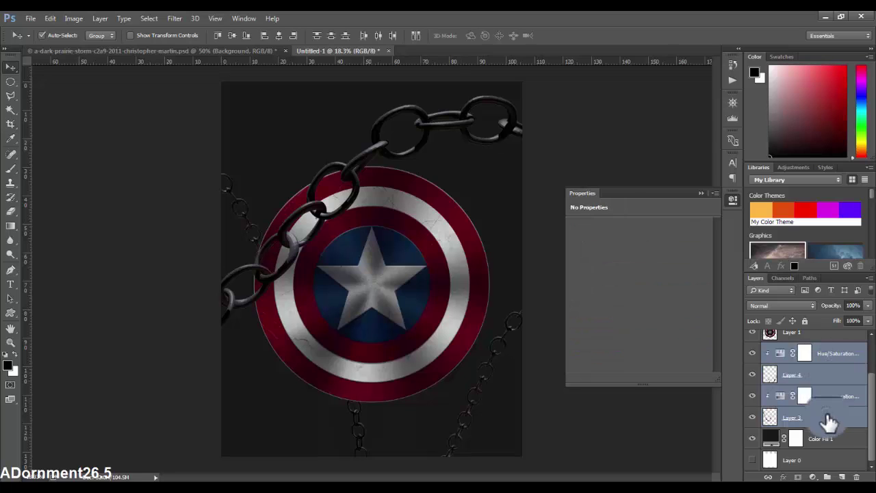
key(ctrl+g)
Step: Add a Curves adjustment clipped to Group 1 and pull the RGB curve down to darken the chains
click(812, 477)
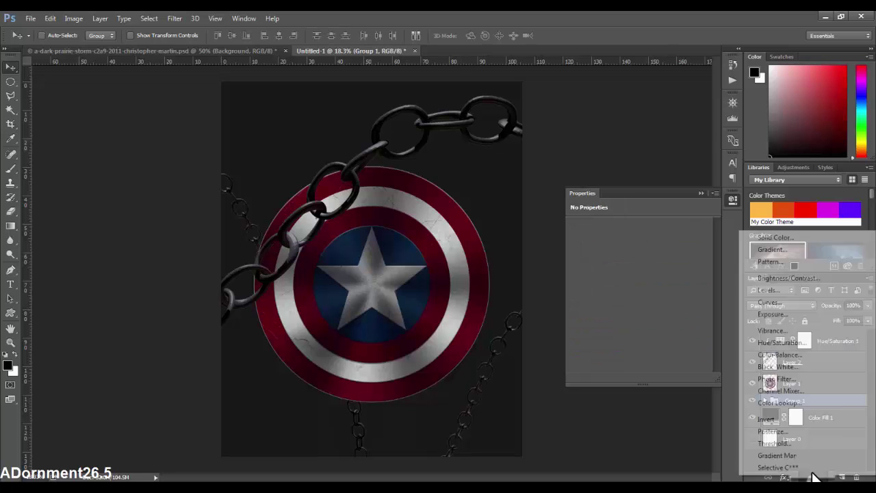
click(726, 315)
click(636, 379)
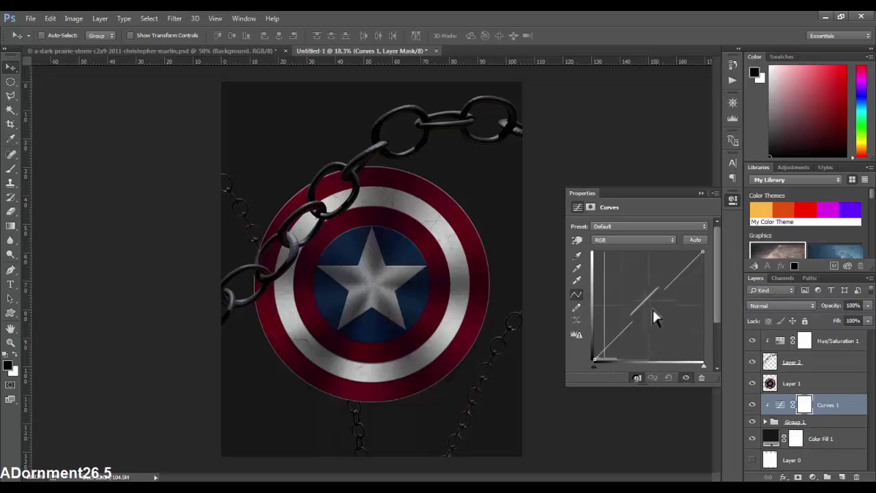
drag(653, 301, 658, 306)
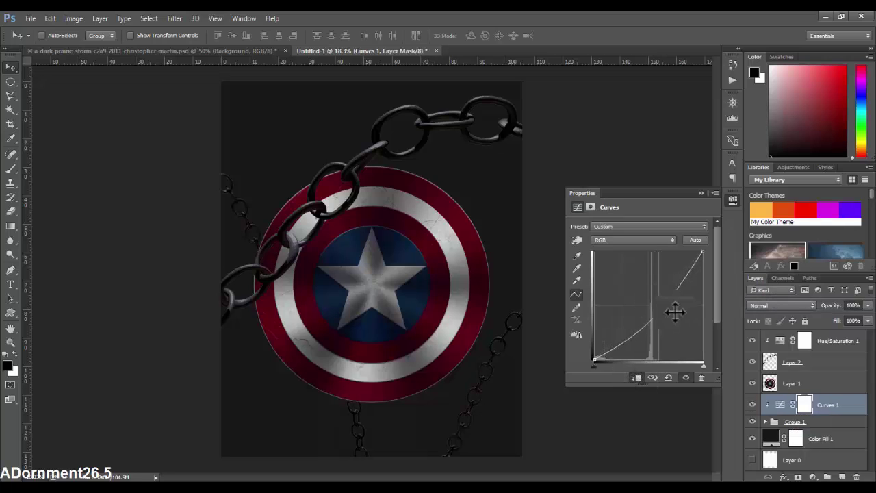
click(787, 422)
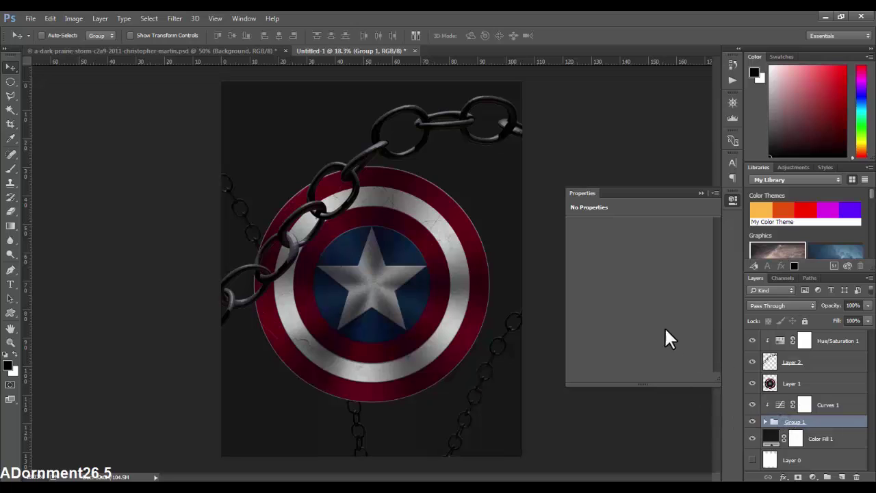
click(706, 190)
drag(818, 410, 759, 438)
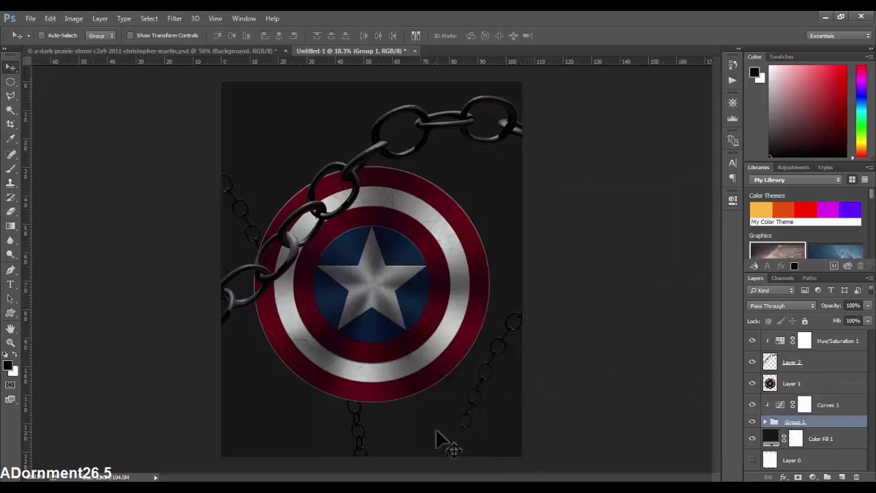
Step: Toggle Group 1 and the Layer 4 adjustment on and off to compare the chains' look
drag(753, 425, 757, 426)
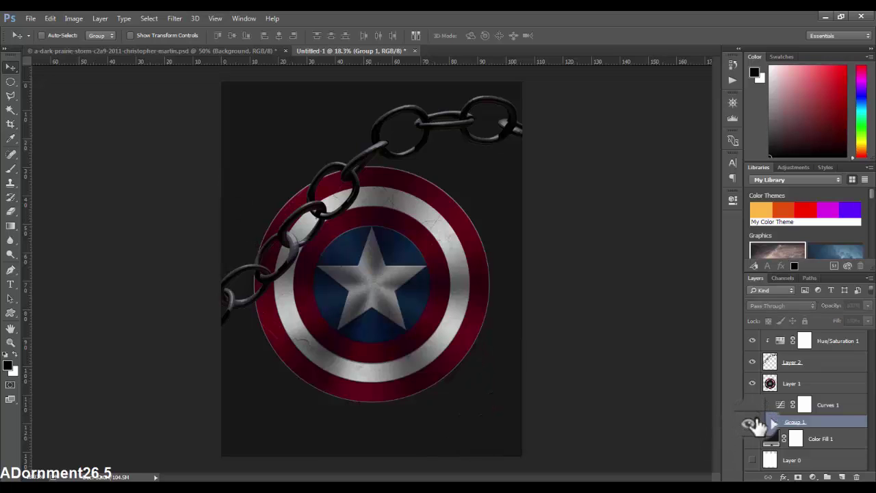
click(753, 424)
scroll(356, 451, up, 1)
scroll(356, 449, up, 1)
scroll(357, 446, up, 1)
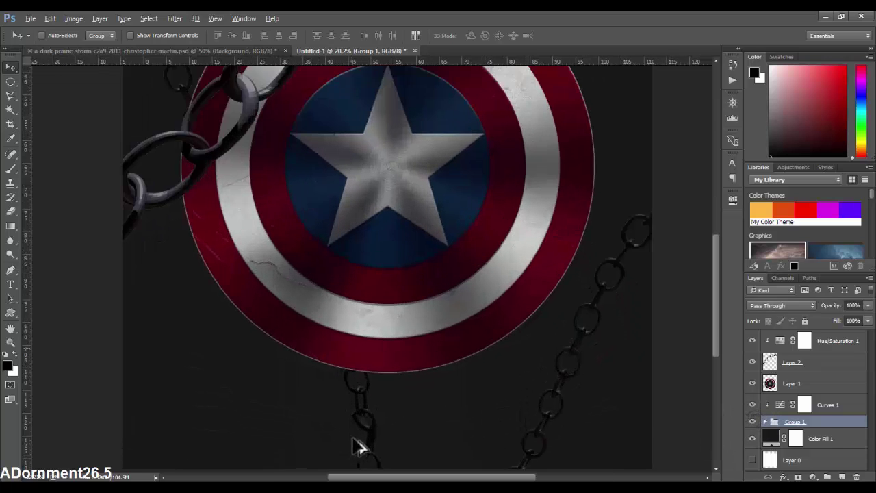
scroll(356, 447, up, 3)
mouse_move(770, 438)
mouse_down()
mouse_move(775, 449)
mouse_move(787, 417)
mouse_up()
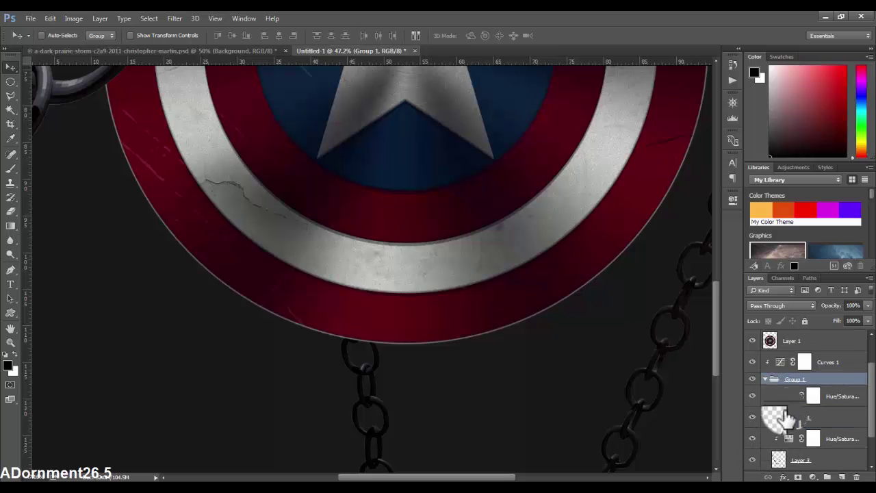
click(752, 397)
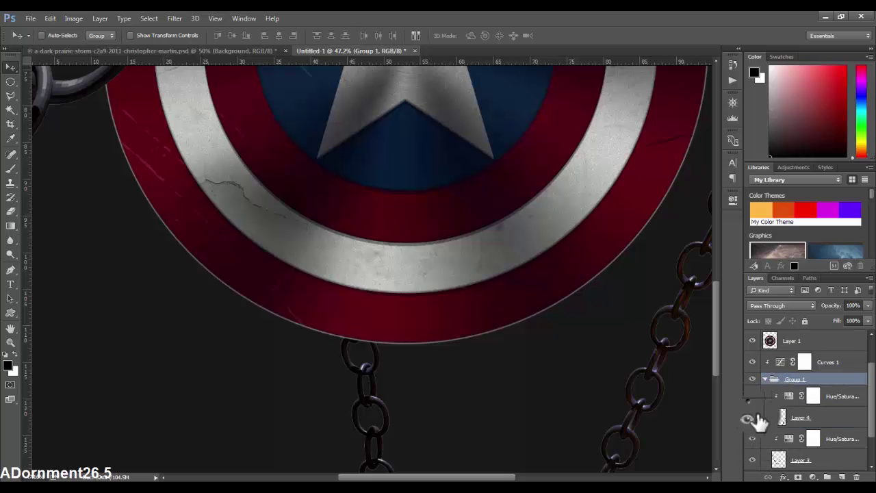
click(752, 396)
Step: Select Layer 4 and set the Eraser to a soft 0% hardness, 405 px brush
click(788, 418)
click(13, 216)
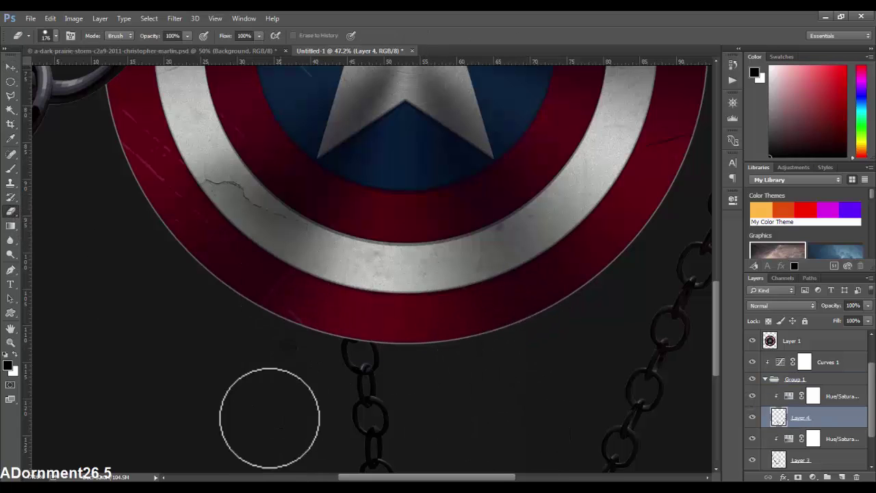
drag(267, 420, 290, 256)
right_click(248, 235)
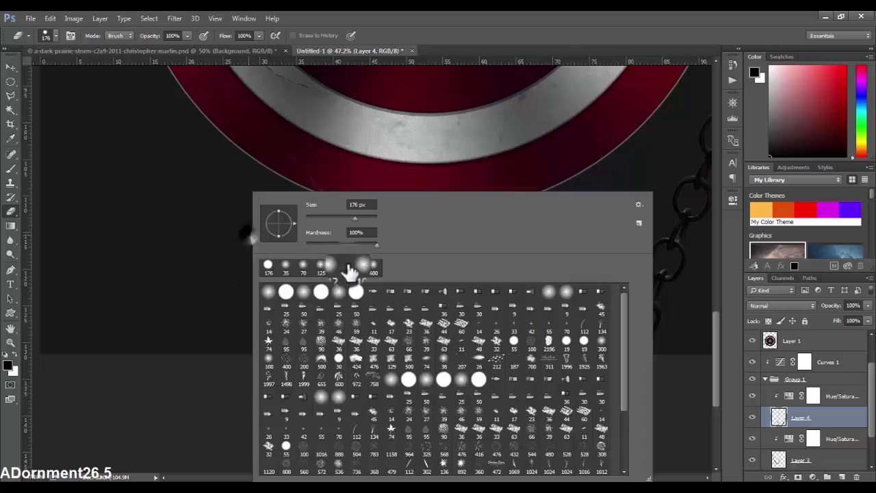
click(272, 158)
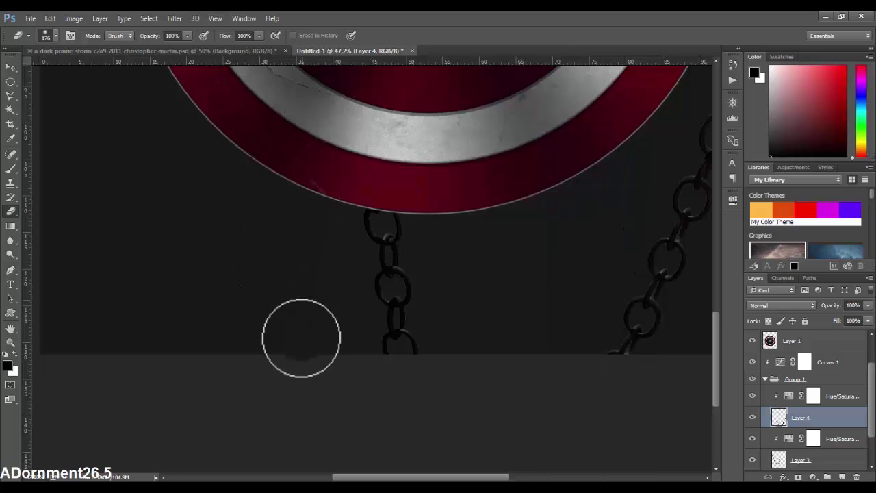
right_click(279, 195)
drag(398, 221, 401, 217)
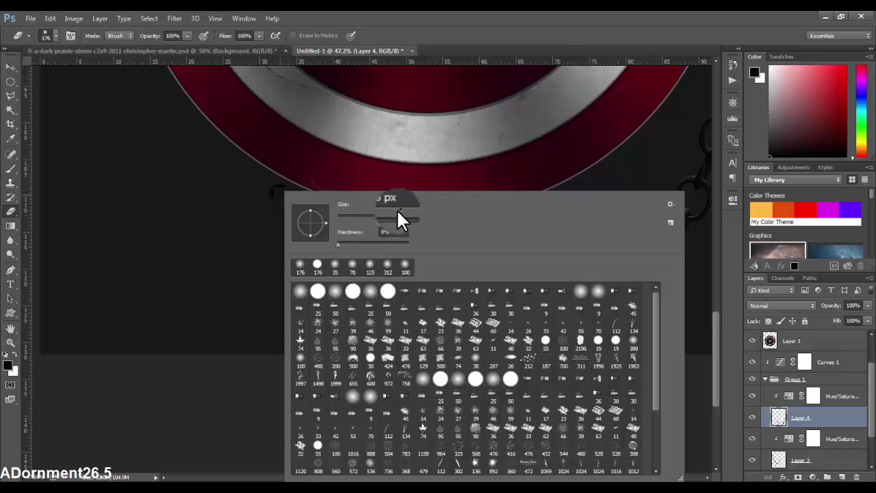
key(Return)
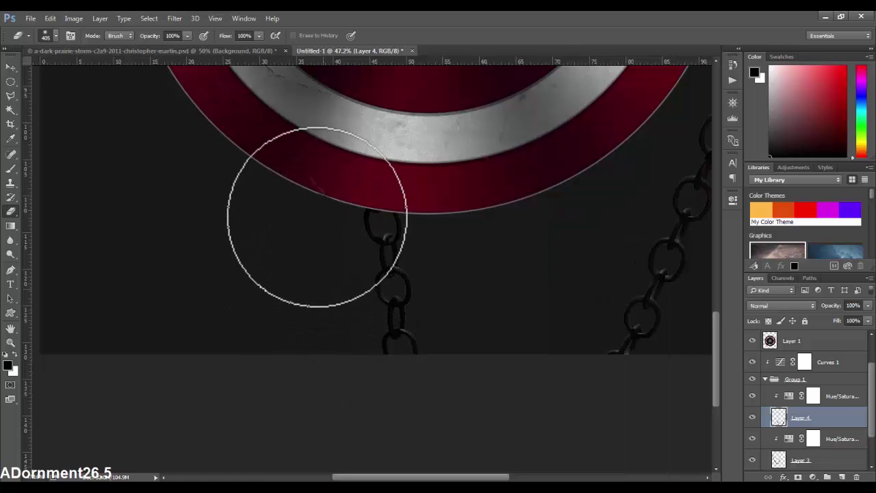
Step: Try the Crop tool, then discard the pending crop
click(11, 124)
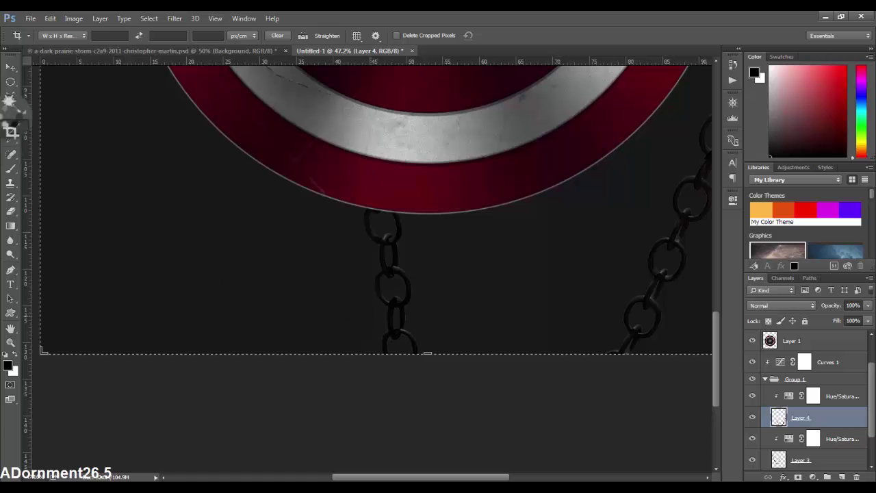
drag(427, 353, 427, 354)
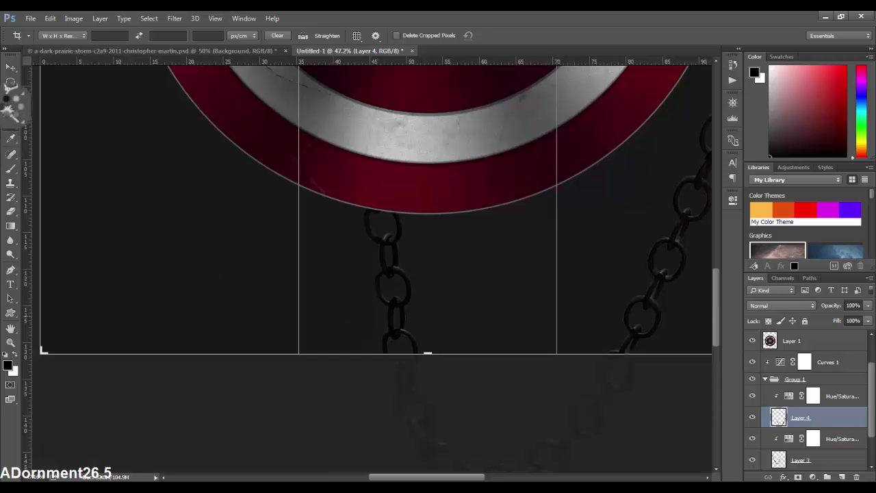
click(10, 108)
click(527, 200)
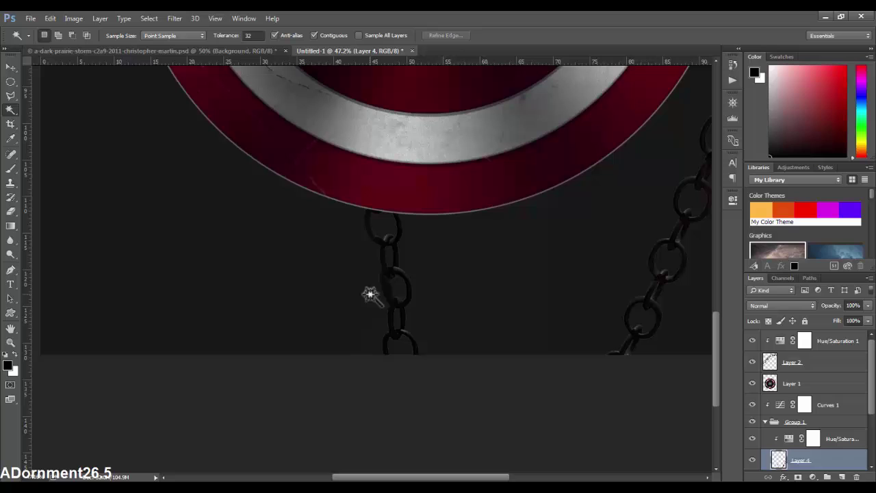
Step: Select the hanging chain links with the Magic Wand, adding each link to the selection
click(380, 304)
shift+click(379, 262)
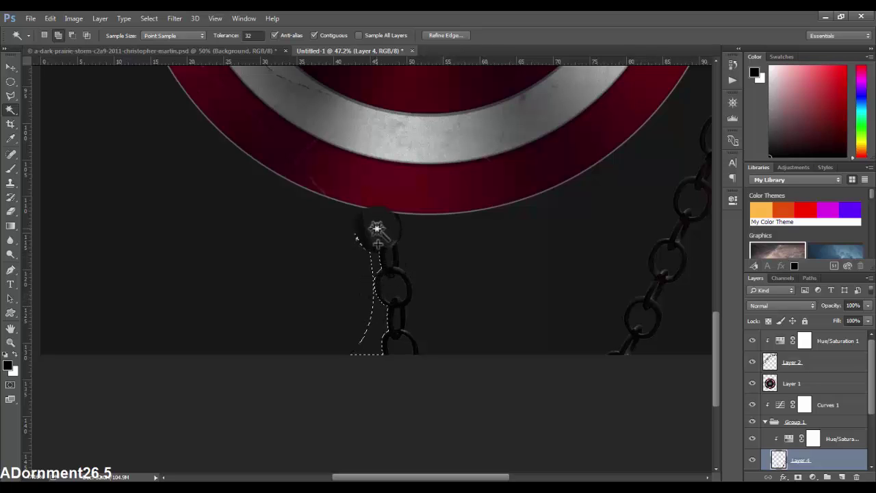
shift+click(392, 268)
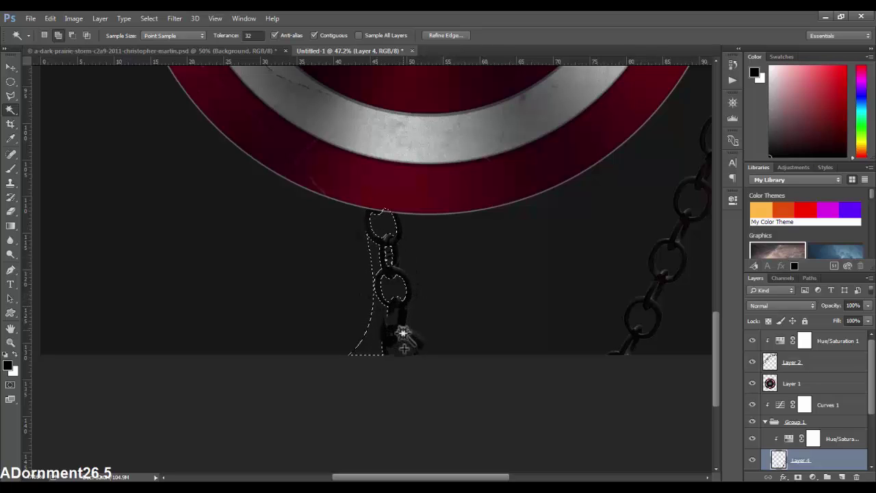
shift+click(395, 324)
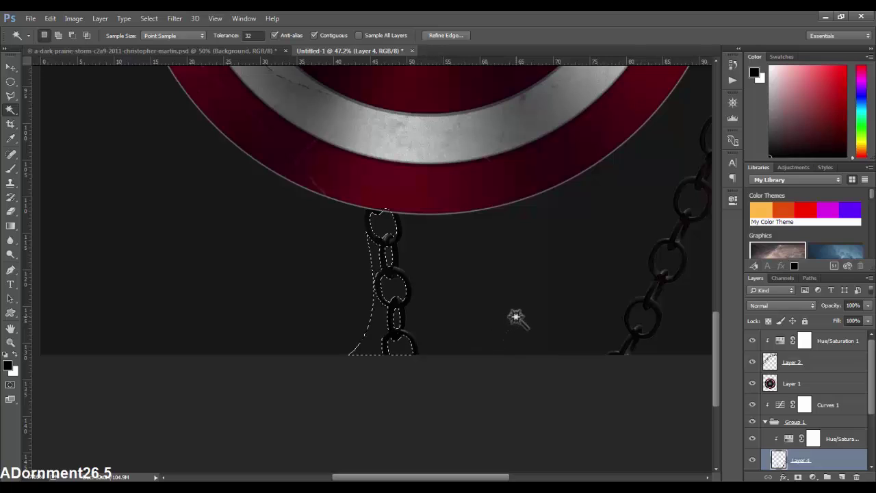
Step: Select Layer 3 and collapse Group 1 in the Layers panel
scroll(807, 431, down, 2)
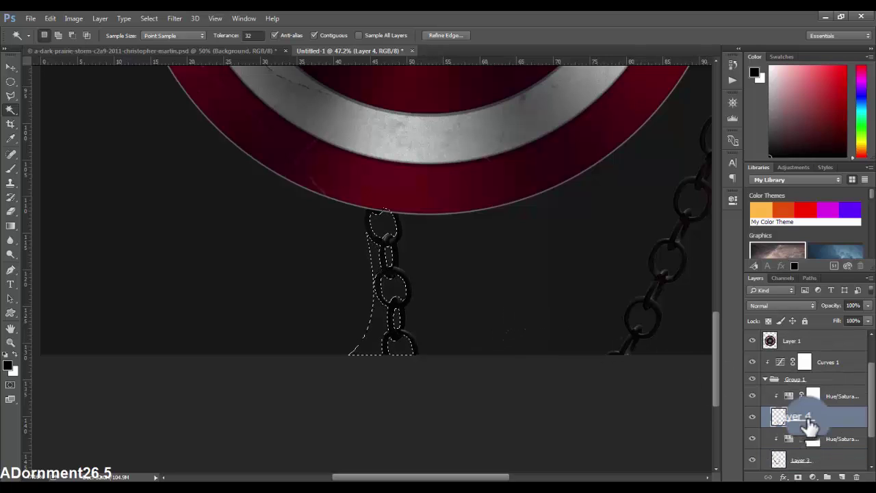
click(781, 460)
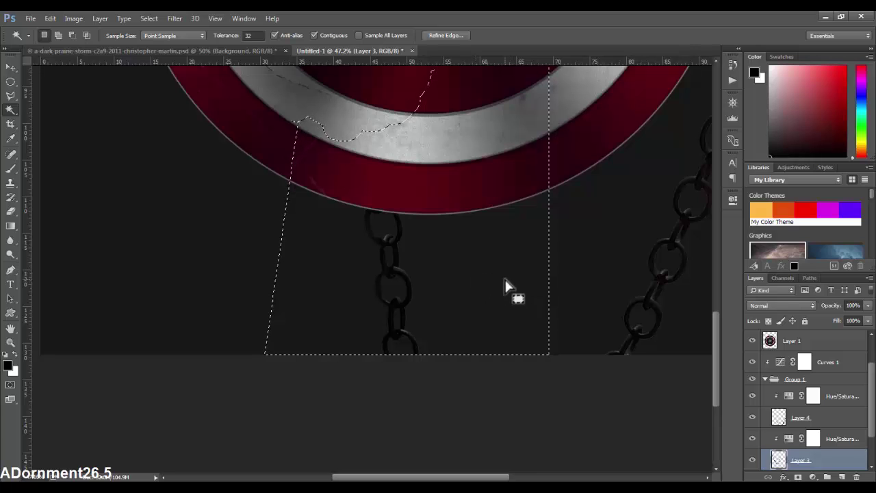
scroll(502, 277, down, 3)
alt+scroll(498, 260, down, 5)
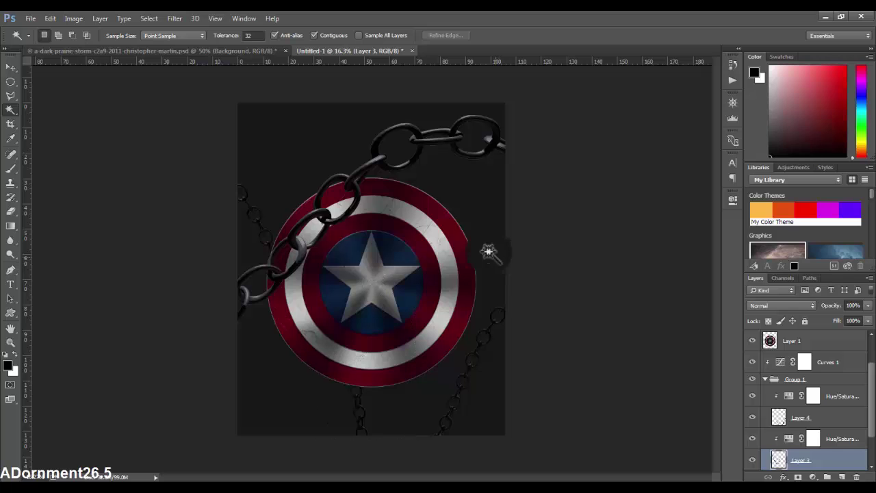
alt+scroll(454, 148, up, 3)
alt+scroll(456, 148, down, 3)
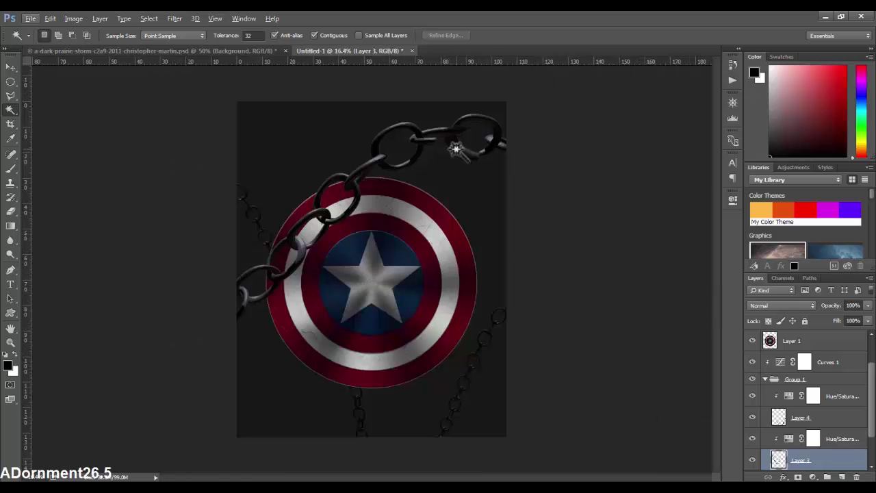
drag(815, 348, 824, 378)
drag(764, 395, 806, 428)
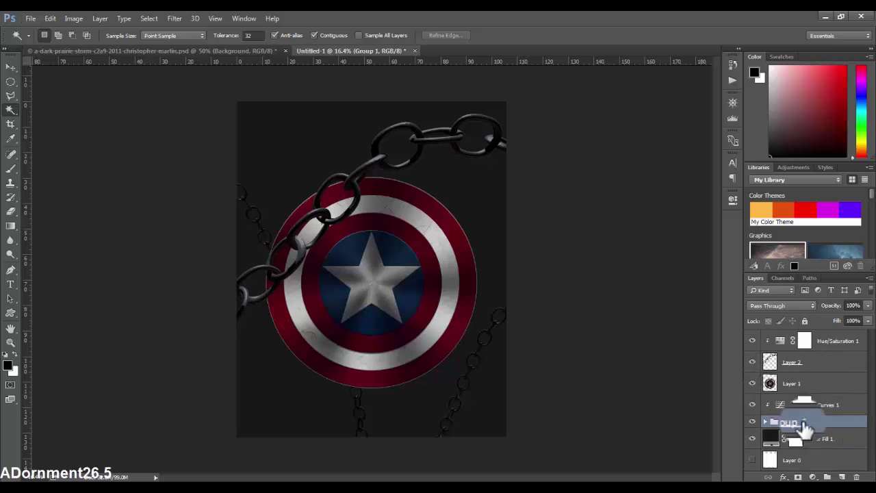
Step: Open the Dust-2 image from the desktop as a new document
click(826, 440)
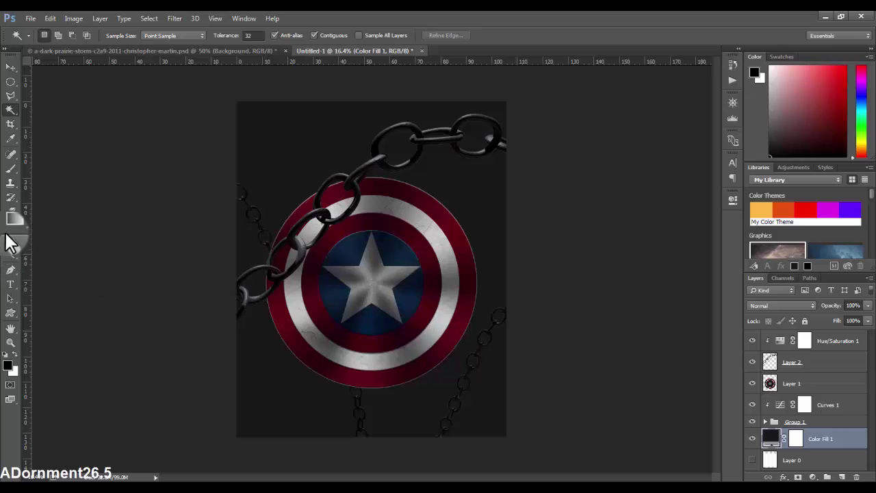
click(10, 168)
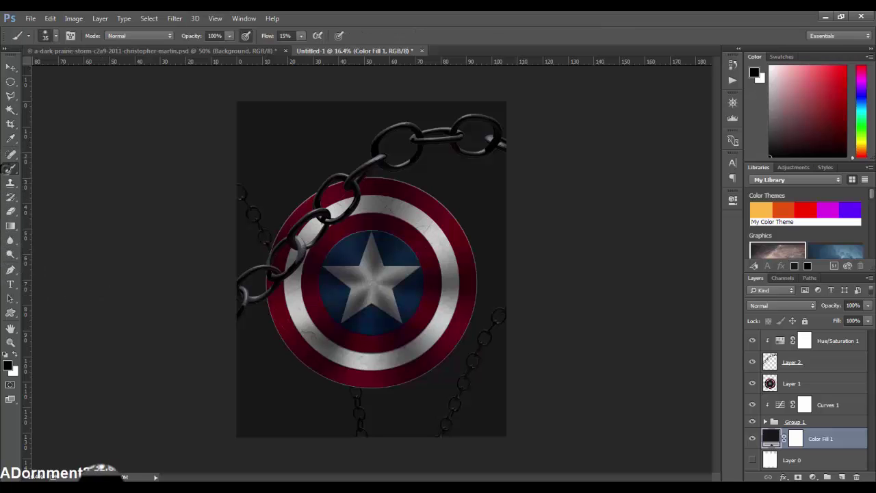
click(31, 18)
click(43, 42)
click(401, 251)
scroll(410, 257, down, 1)
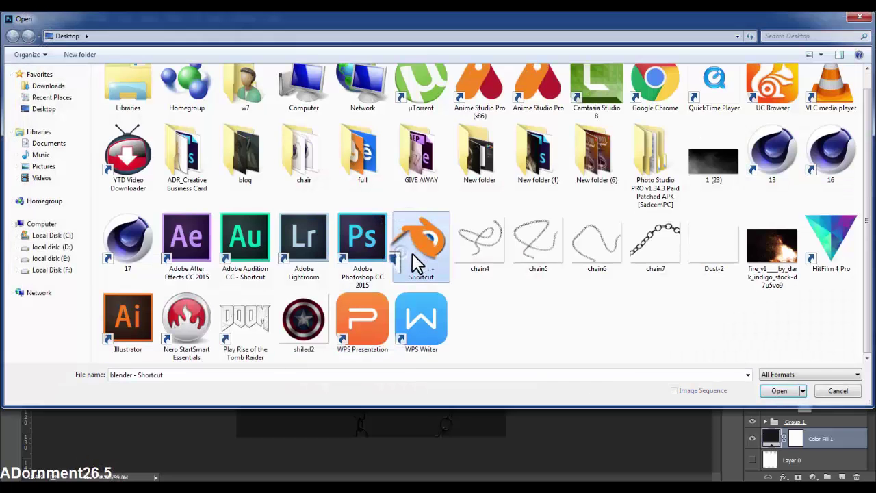
double_click(717, 252)
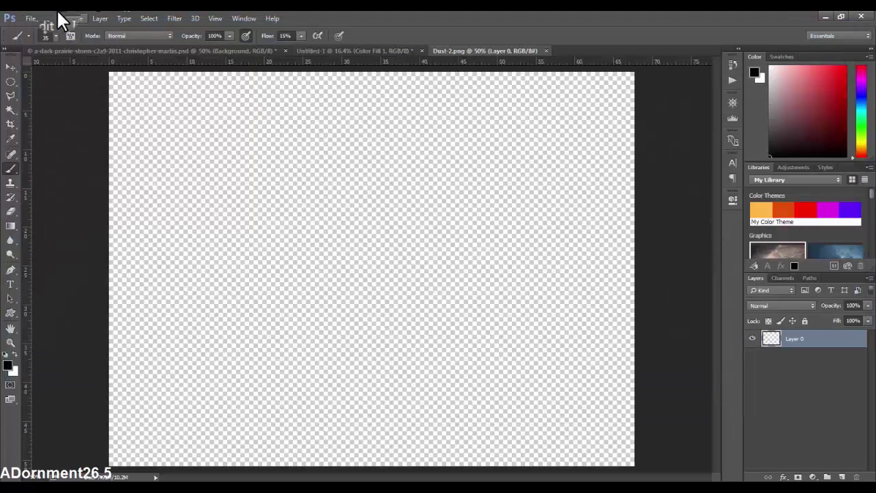
Step: Open the smoke photo 1 (23) and the fire sparks photo together, then show the smoke image with the Move tool
click(50, 18)
key(ctrl+o)
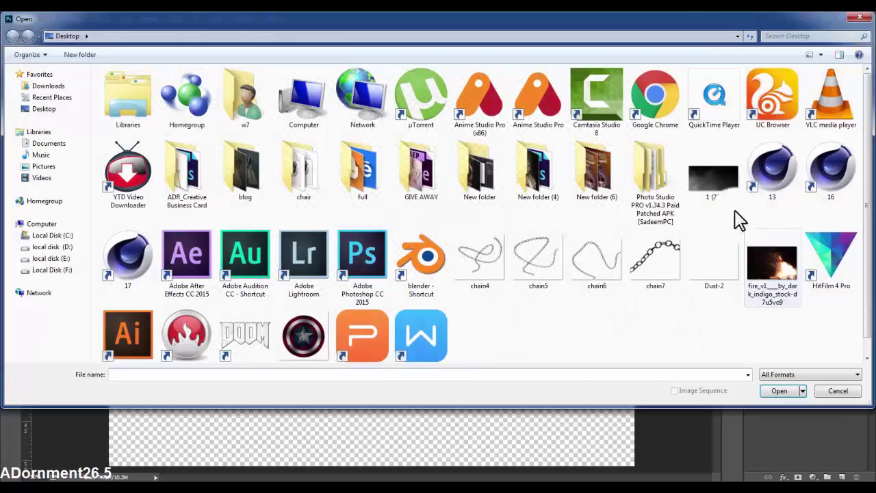
click(709, 178)
ctrl+click(767, 274)
click(775, 388)
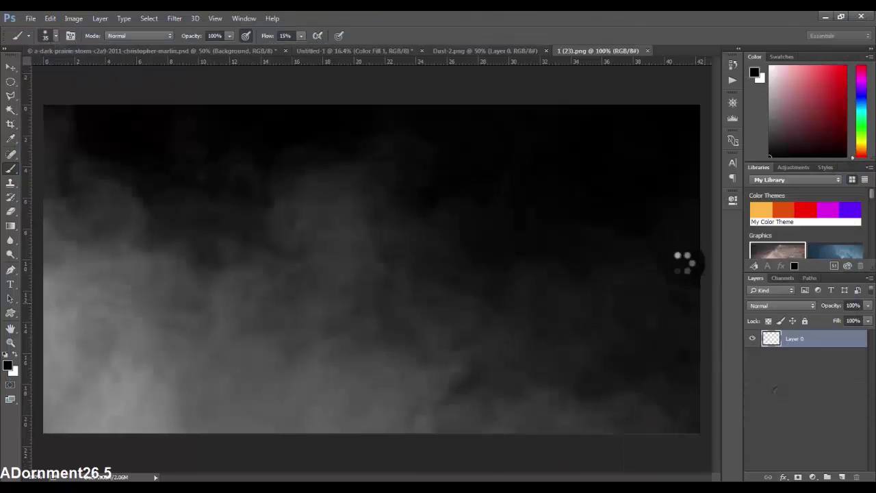
key(v)
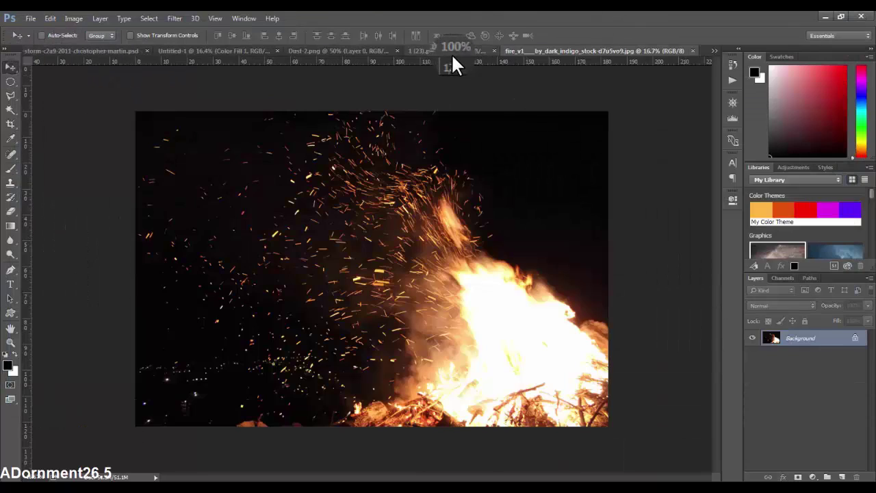
click(451, 53)
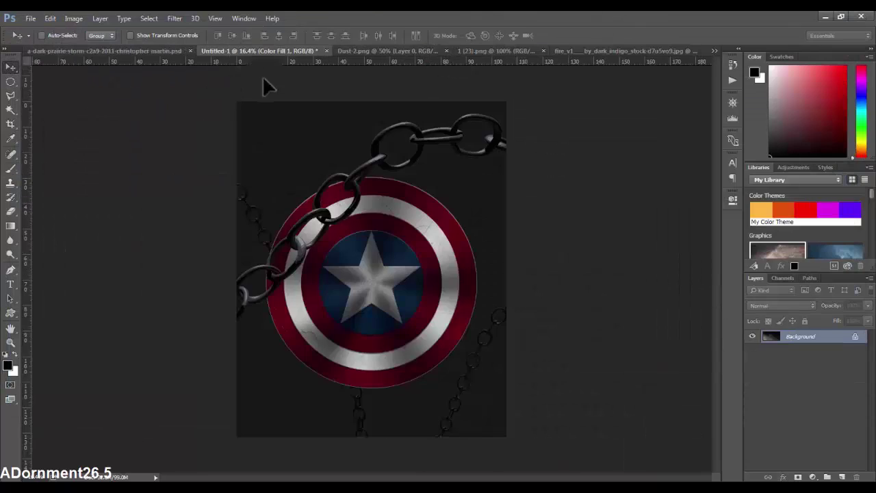
Step: Drag the smoke photo into the poster, move it to the top of the layers, and enlarge it over the lower canvas
mouse_move(250, 42)
mouse_down()
mouse_move(350, 237)
mouse_move(411, 283)
mouse_move(415, 252)
mouse_up()
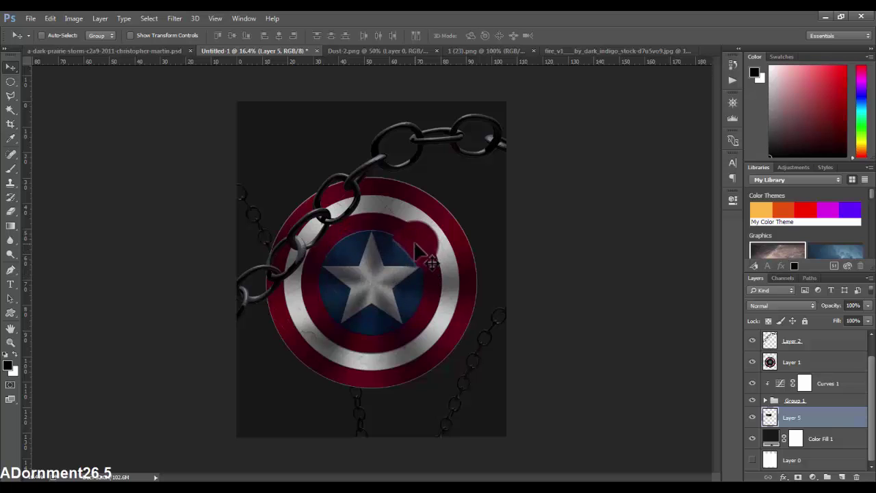
drag(483, 387, 473, 424)
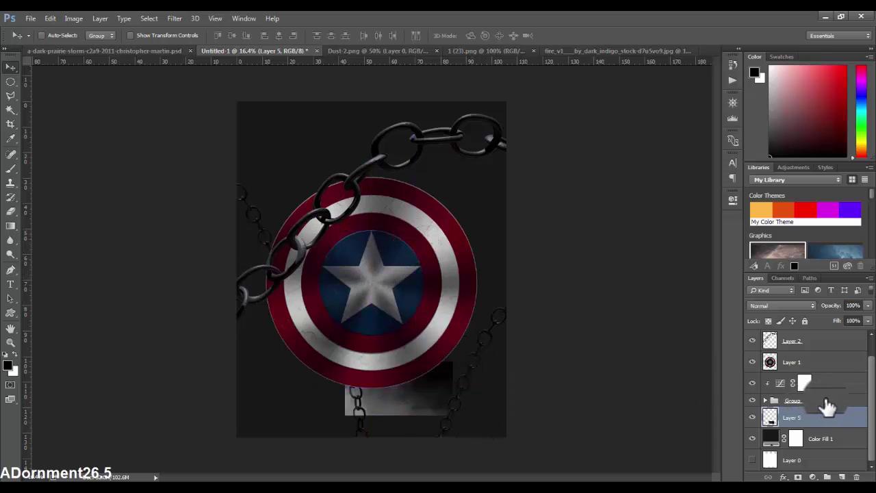
drag(829, 406, 824, 341)
key(ctrl+t)
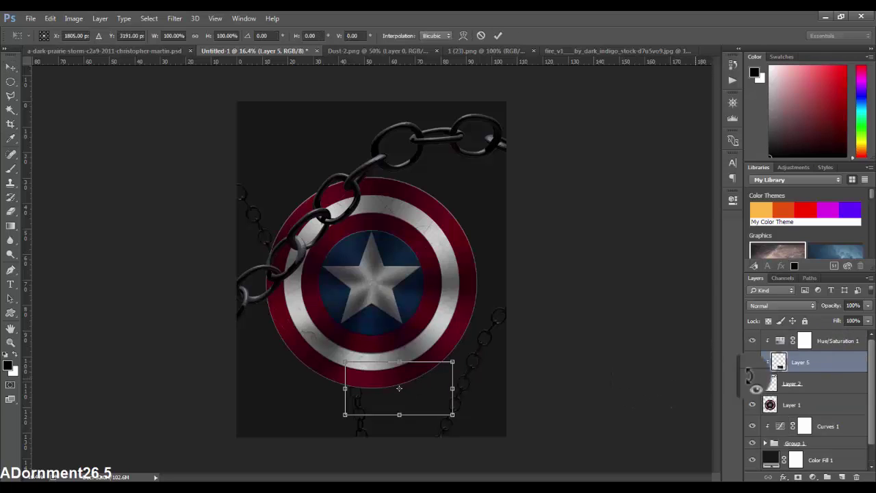
mouse_move(797, 369)
mouse_down()
mouse_move(822, 365)
mouse_move(782, 336)
mouse_up()
key(ctrl+t)
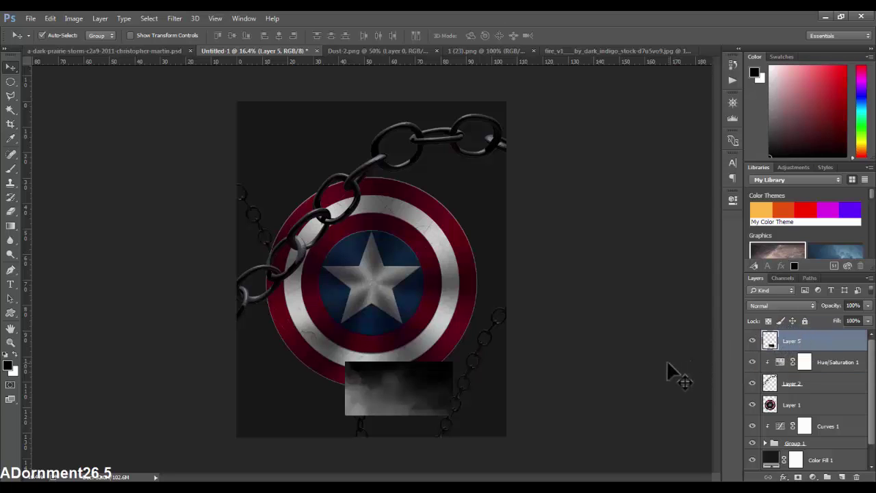
drag(451, 360, 620, 280)
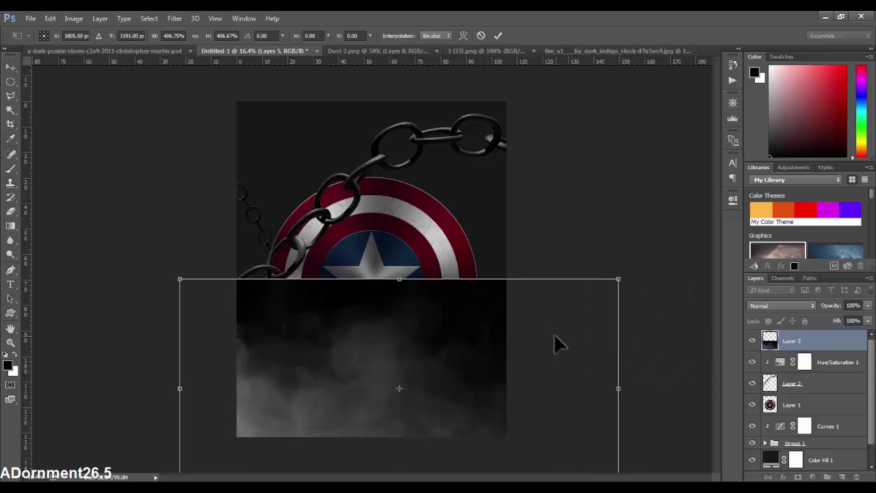
key(Return)
Step: Blend the smoke layer in Screen mode and nudge it lower on the poster
click(768, 305)
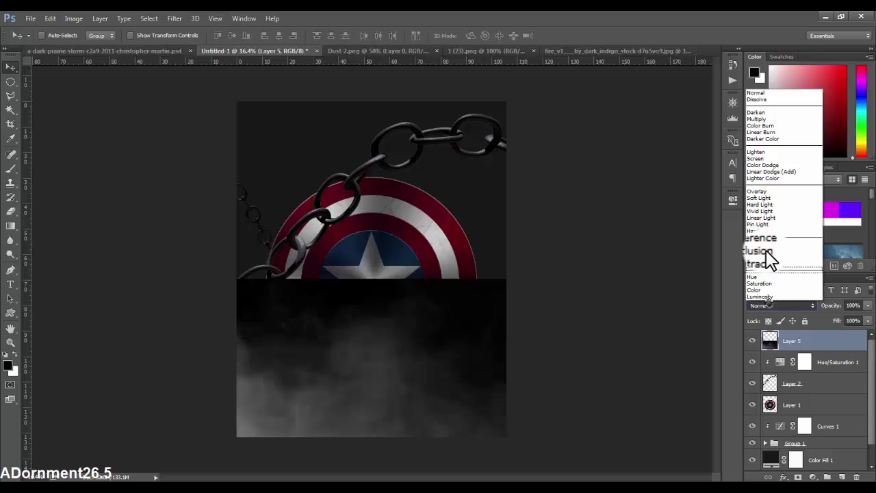
click(762, 198)
drag(787, 341, 790, 345)
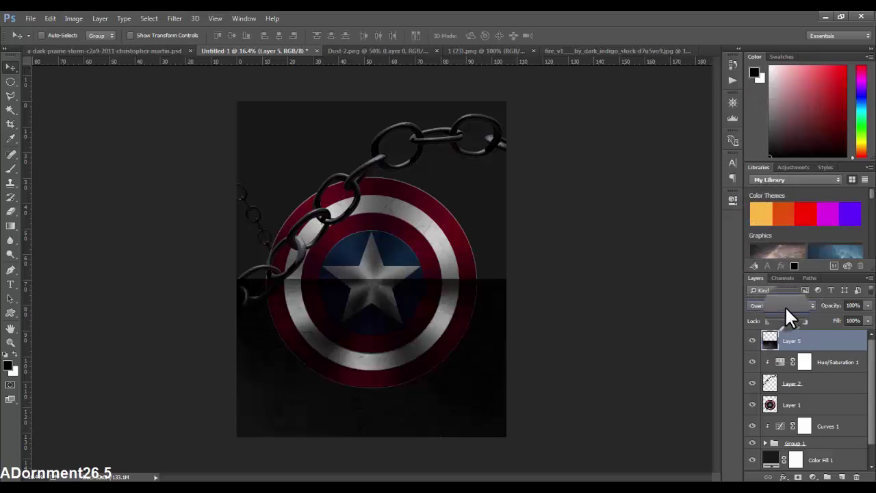
scroll(784, 305, up, 1)
scroll(785, 305, up, 1)
scroll(784, 305, up, 1)
scroll(784, 305, up, 1)
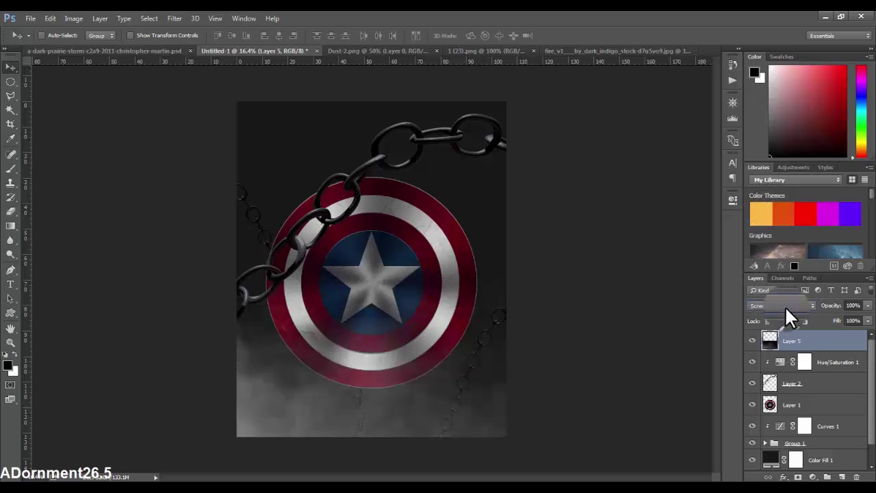
scroll(784, 305, up, 1)
mouse_move(443, 338)
mouse_down()
mouse_move(452, 335)
mouse_move(439, 350)
mouse_up()
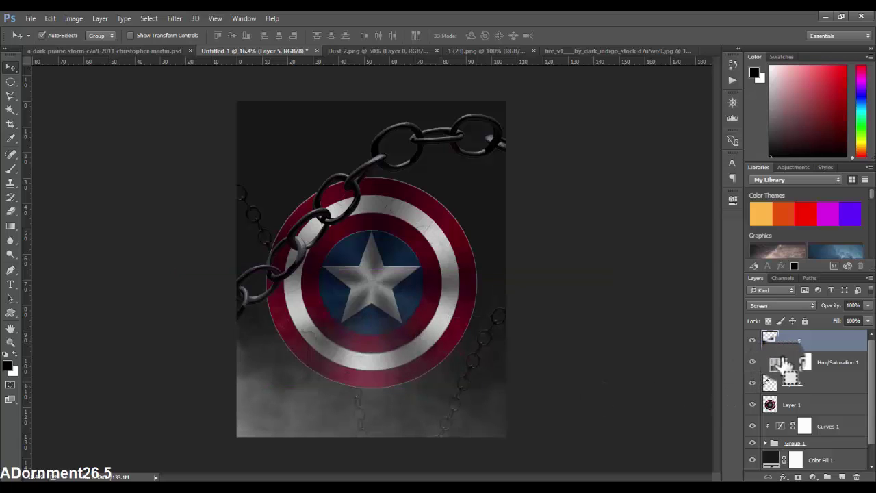
Step: Duplicate the smoke layer, flip the copy horizontally, and position it on the opposite side
mouse_move(785, 362)
mouse_down()
mouse_move(424, 332)
mouse_move(585, 319)
mouse_move(631, 301)
mouse_up()
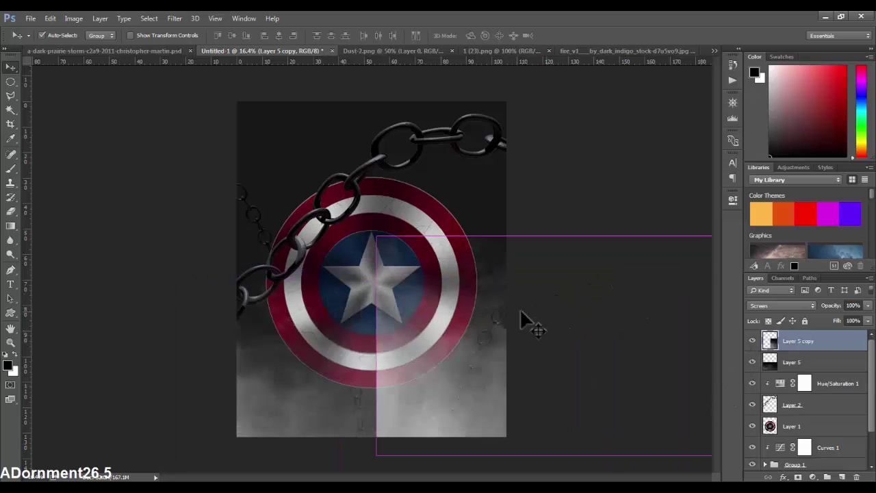
key(ctrl+t)
right_click(439, 304)
click(482, 286)
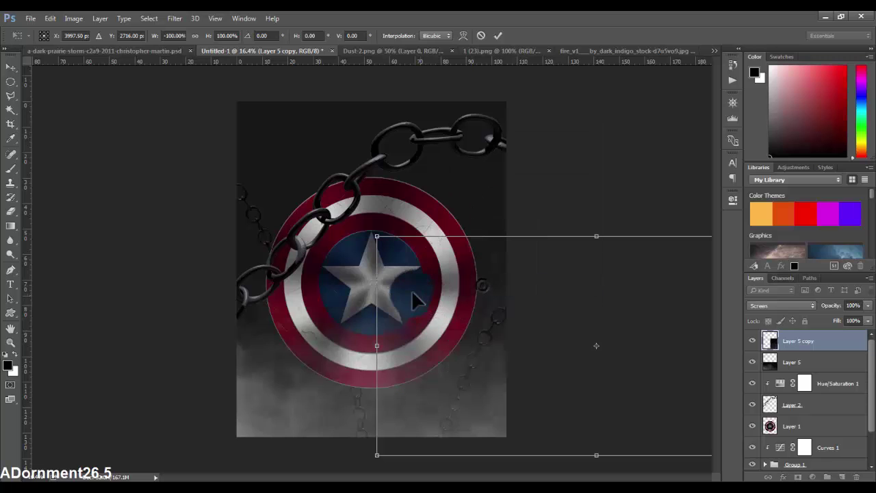
mouse_move(412, 291)
mouse_down()
mouse_move(305, 381)
mouse_move(254, 354)
mouse_move(222, 308)
mouse_up()
drag(445, 407, 522, 409)
key(Return)
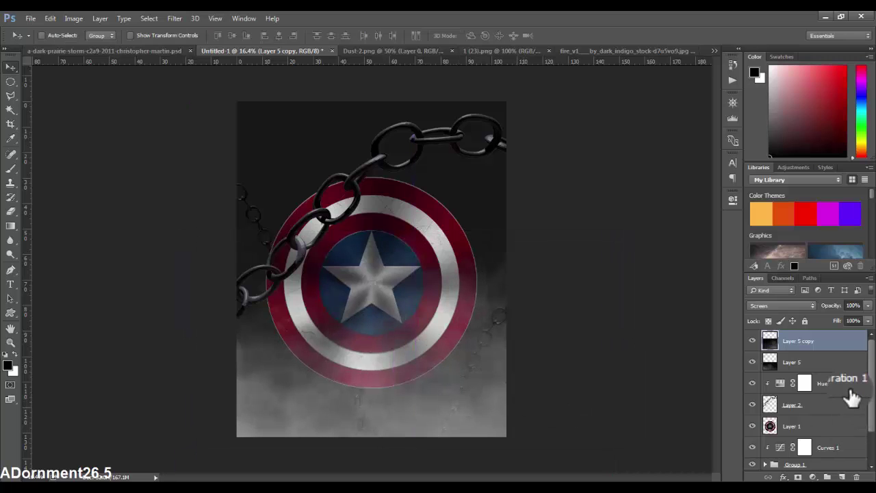
Step: Group both smoke layers, then duplicate the group lower in the stack and shift it up
shift+click(830, 366)
key(ctrl+g)
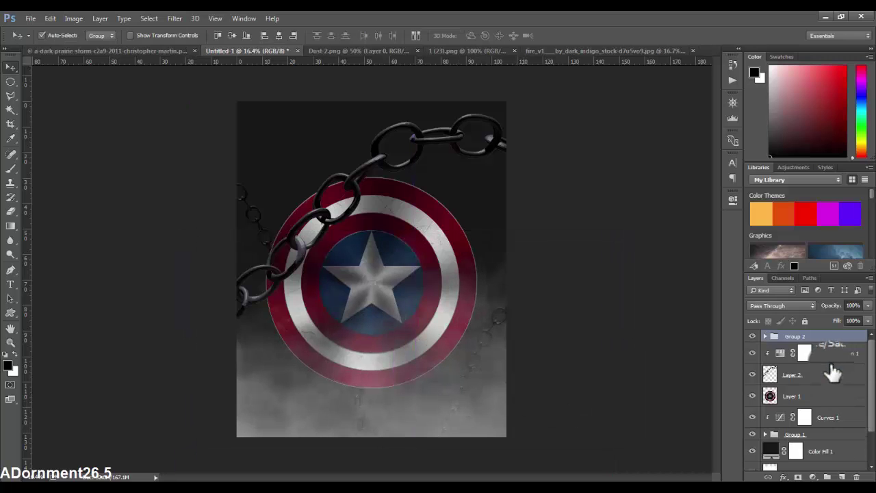
mouse_move(828, 350)
mouse_down()
mouse_move(826, 336)
mouse_move(844, 422)
mouse_up()
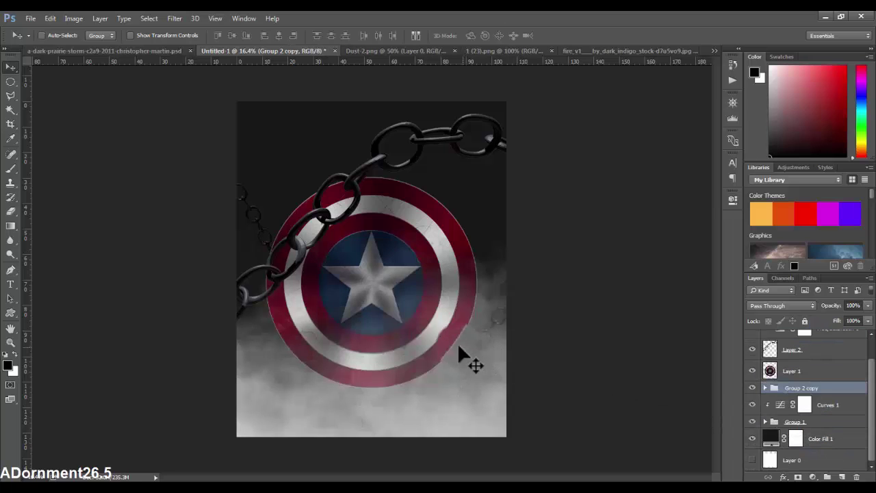
mouse_move(457, 266)
mouse_down()
mouse_move(452, 228)
mouse_move(450, 243)
mouse_up()
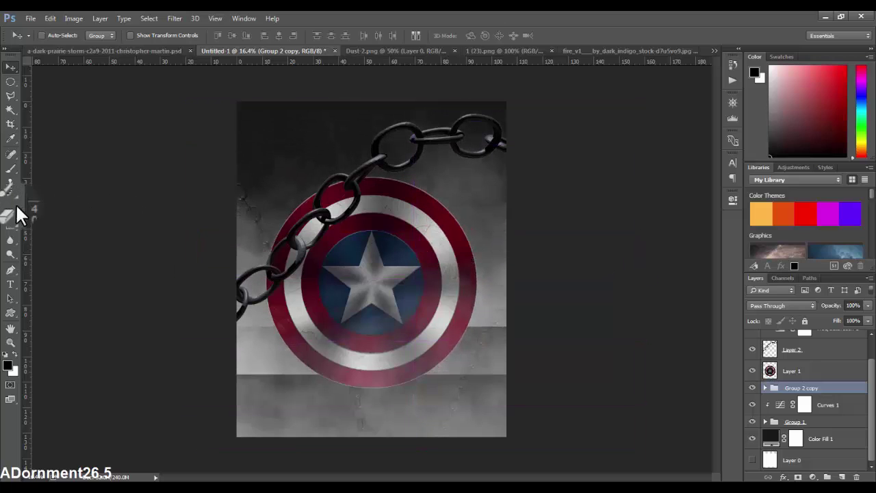
Step: Add a layer mask to Group 2 copy and set a soft brush to 2558 px
click(11, 169)
click(798, 477)
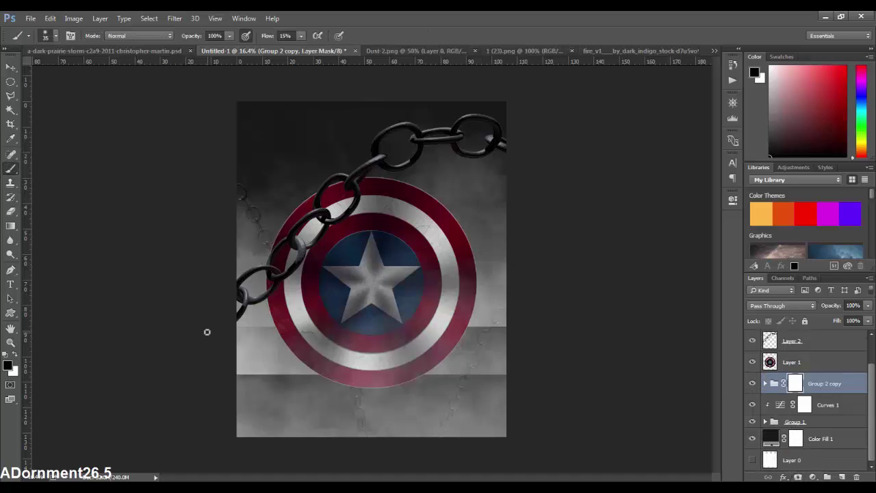
right_click(307, 255)
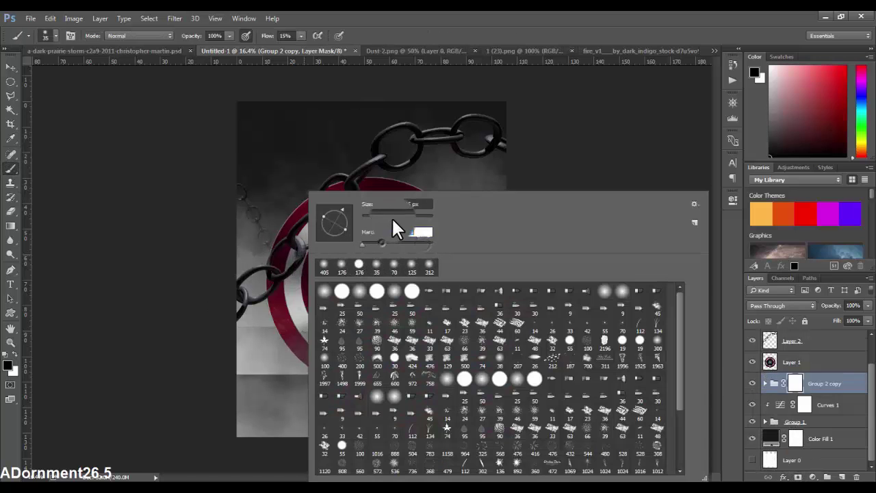
drag(419, 215, 401, 215)
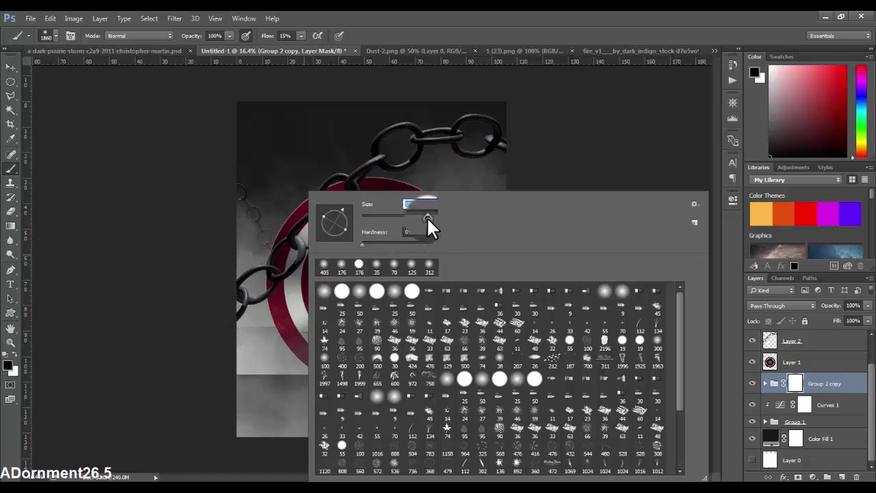
drag(428, 215, 439, 216)
key(Return)
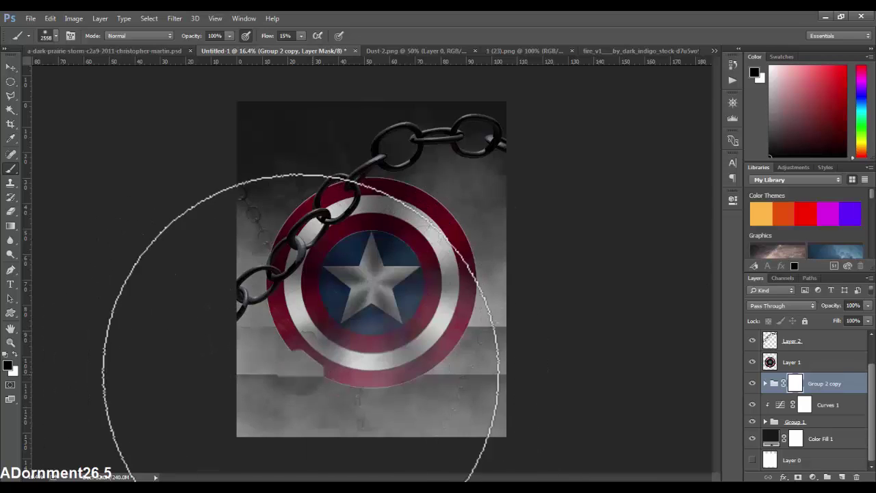
Step: Paint black on the mask over the hard bands below the shield and along the left side
mouse_move(300, 373)
mouse_down()
mouse_move(511, 370)
mouse_move(363, 373)
mouse_move(407, 383)
mouse_move(401, 393)
mouse_move(325, 413)
mouse_move(278, 412)
mouse_move(364, 491)
mouse_move(377, 491)
mouse_move(174, 374)
mouse_move(217, 376)
mouse_up()
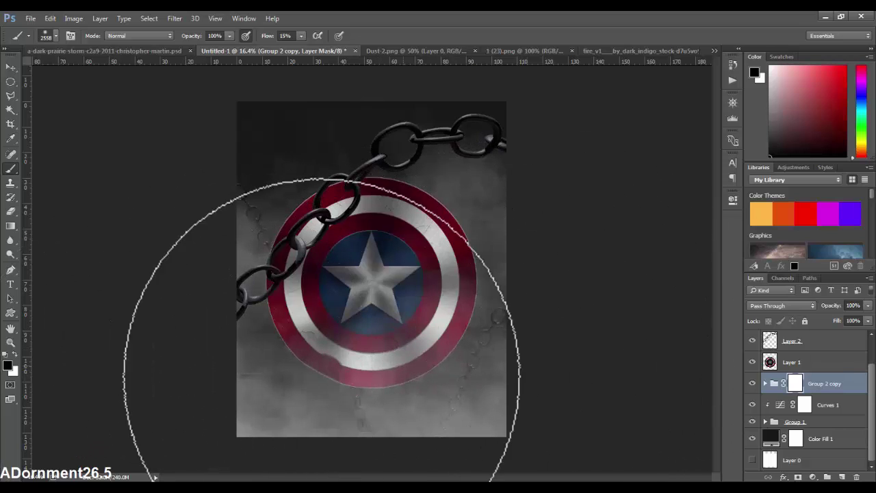
drag(254, 332, 233, 354)
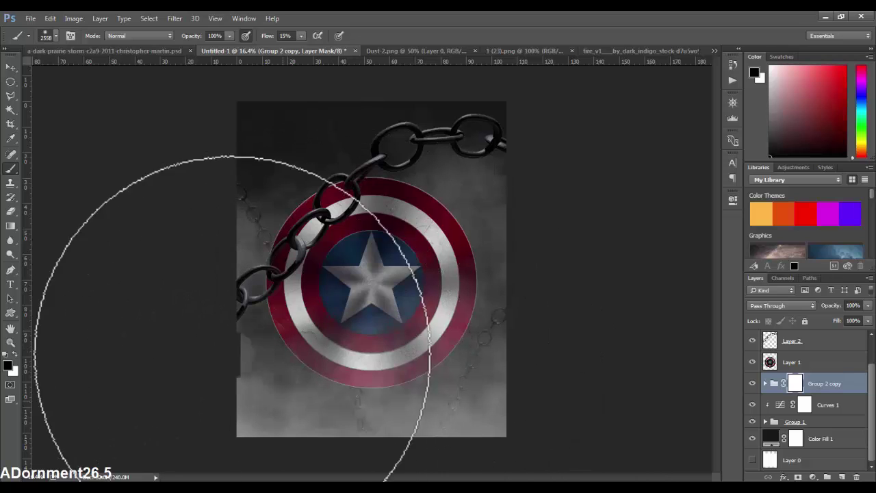
click(366, 361)
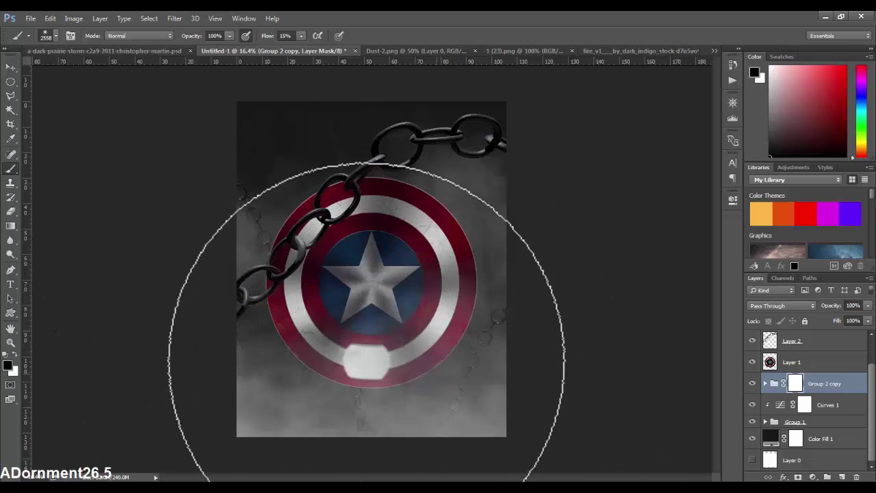
key(ctrl+z)
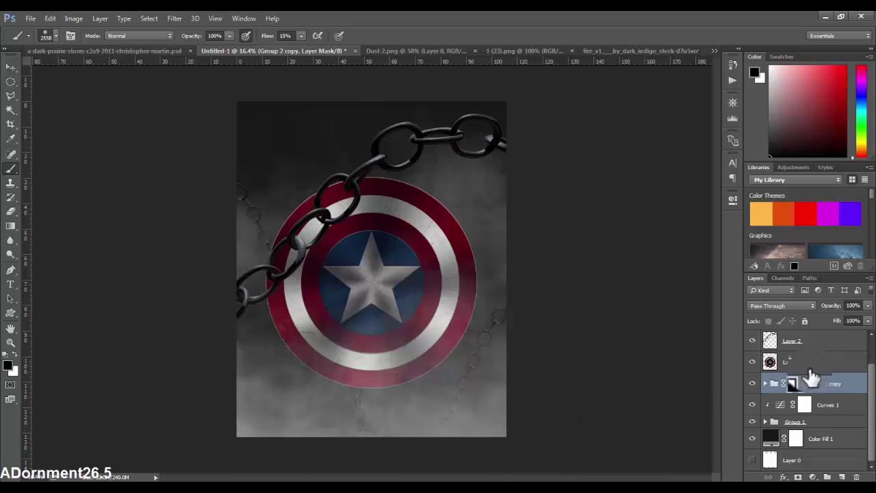
scroll(811, 378, up, 2)
drag(821, 336, 781, 342)
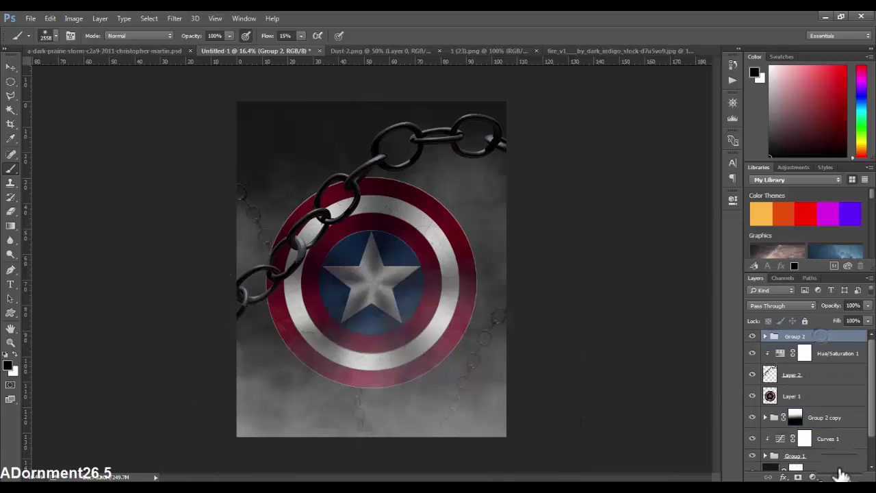
Step: Create a new empty layer above Group 2 and load the 2456 smoke brush tip
click(840, 476)
right_click(404, 342)
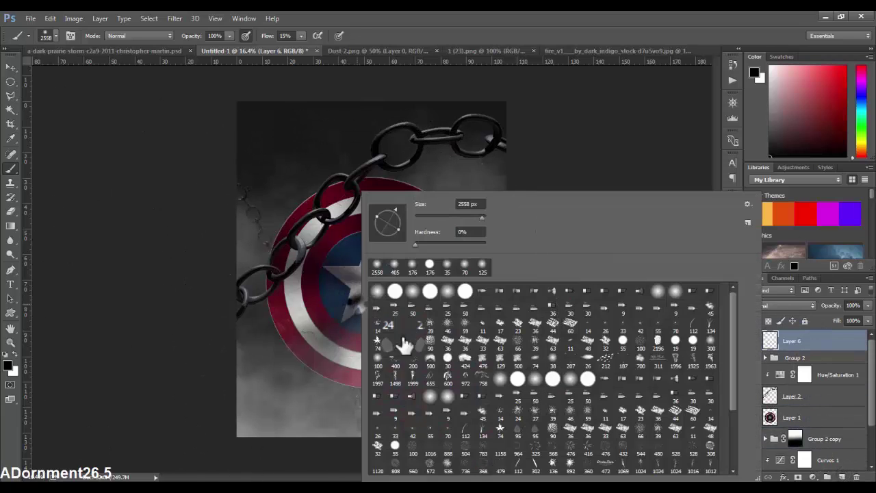
scroll(479, 373, down, 2)
scroll(540, 376, down, 1)
scroll(655, 427, down, 1)
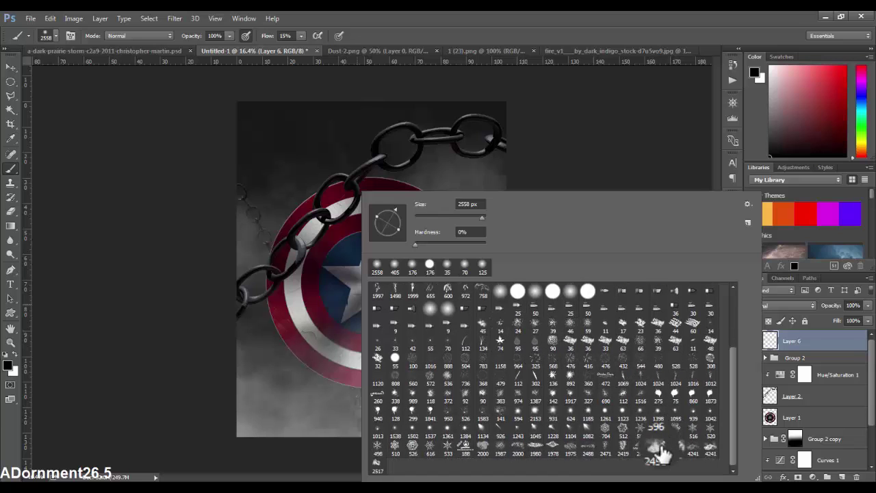
click(656, 448)
key(Return)
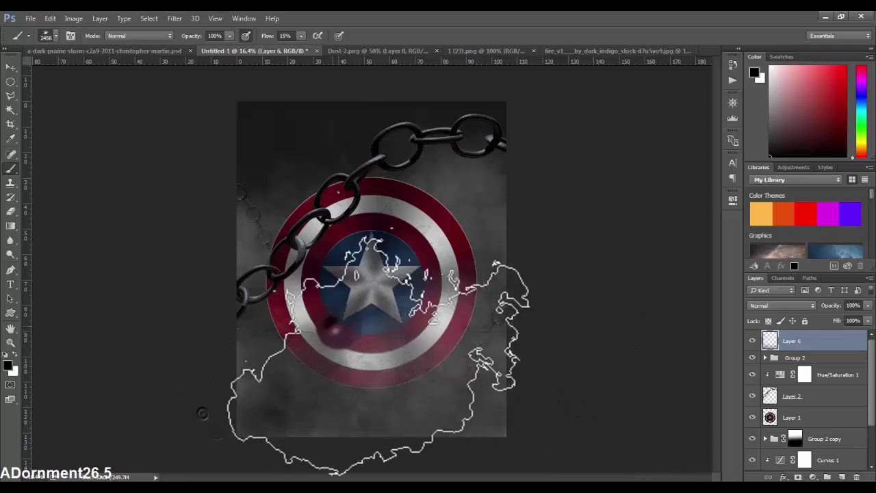
Step: Try the 2408 and 2517 smoke brush tips, settling on the 2000 px smoke tip
right_click(338, 336)
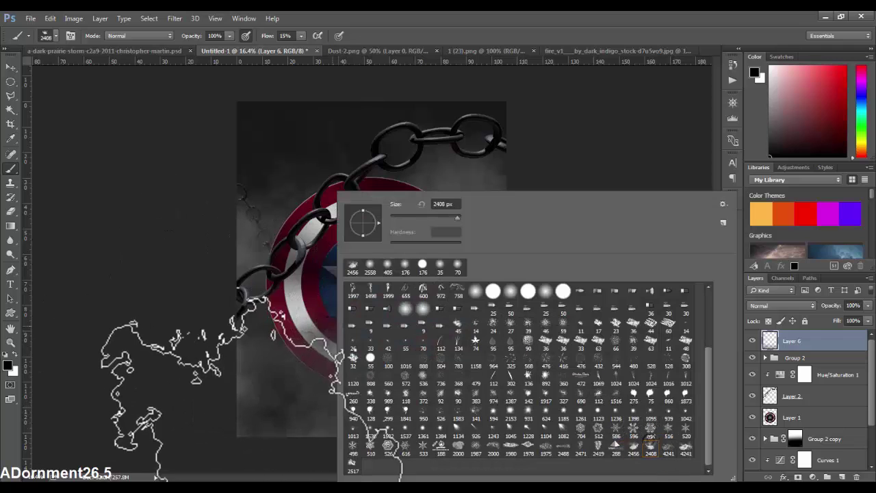
click(225, 404)
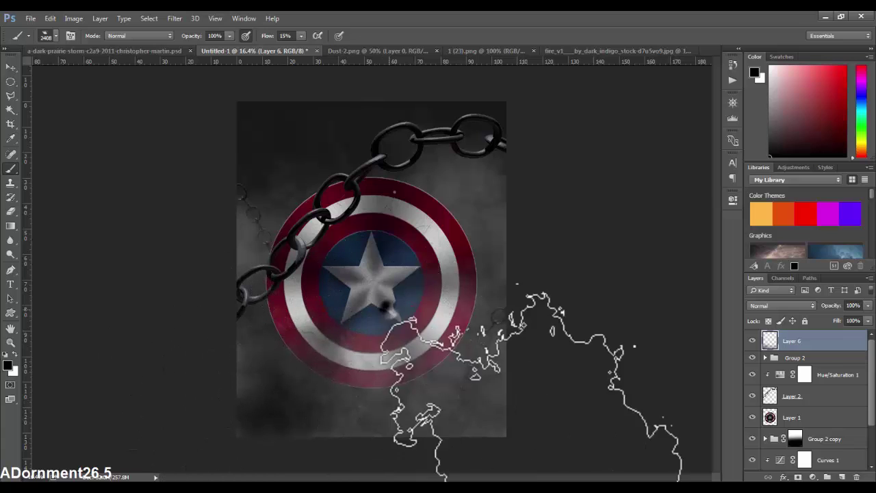
right_click(395, 193)
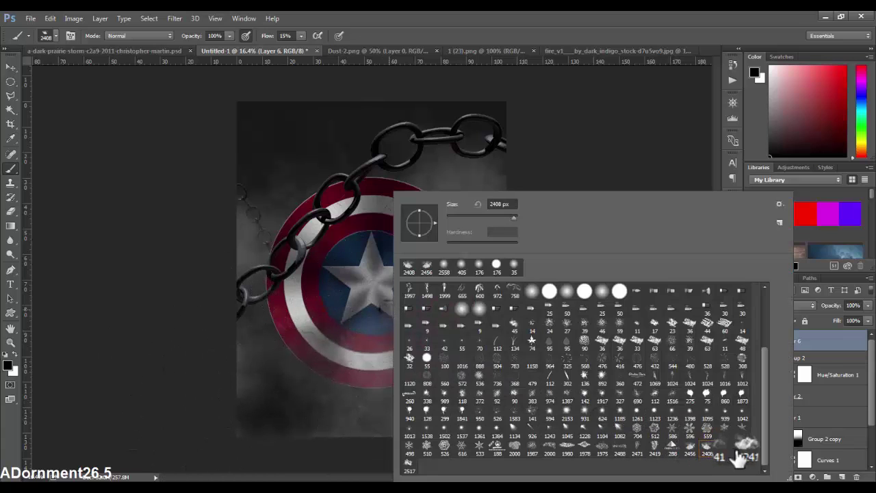
double_click(409, 462)
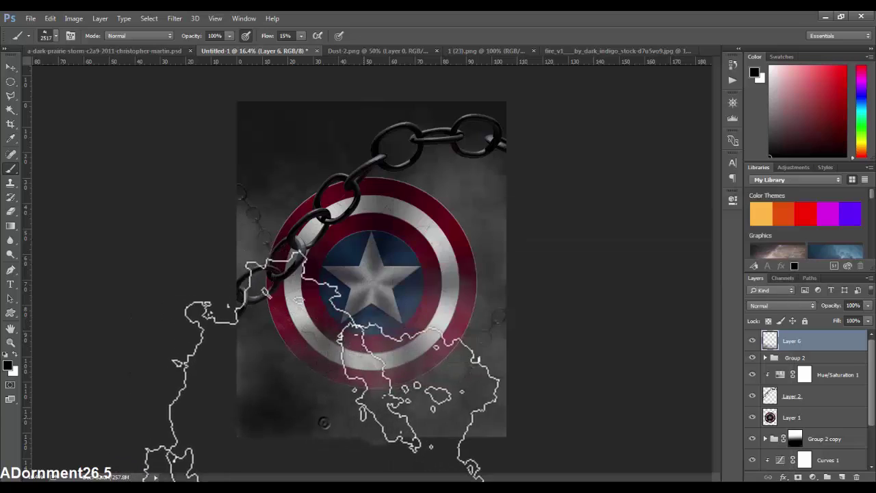
right_click(418, 195)
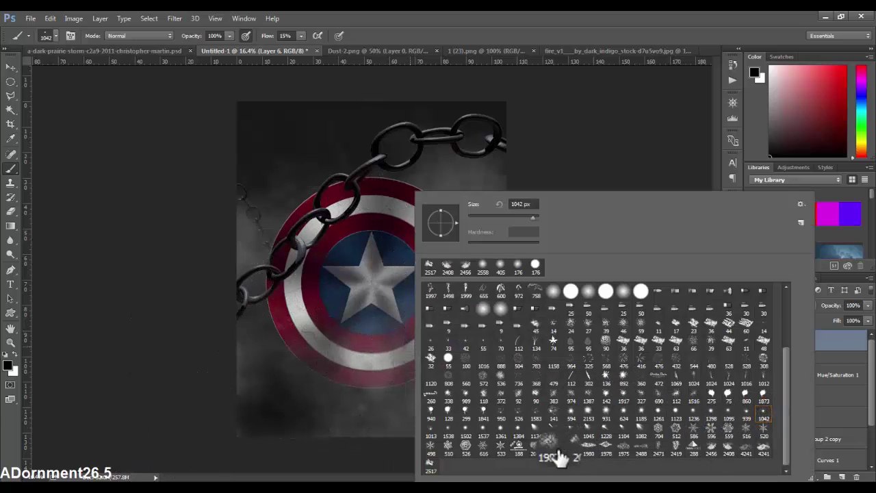
double_click(536, 445)
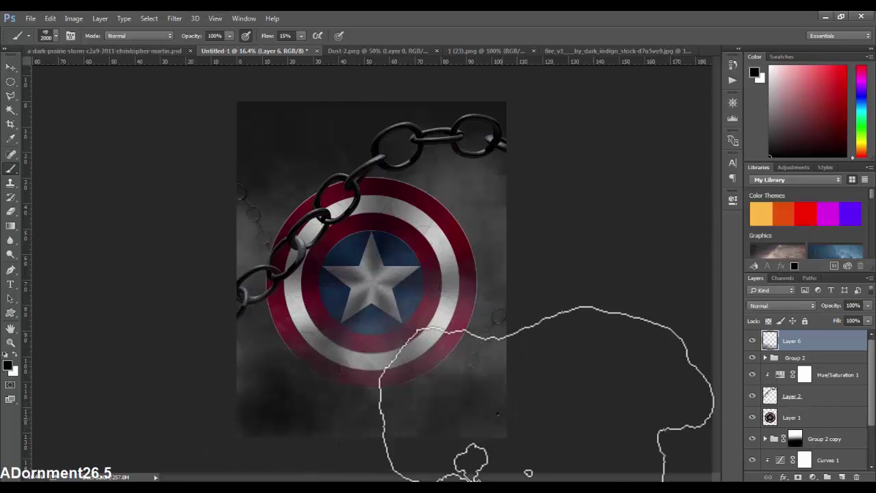
Step: Delete and recreate Layer 6, then brush dark smoke over the lower image
drag(774, 340, 843, 477)
click(843, 477)
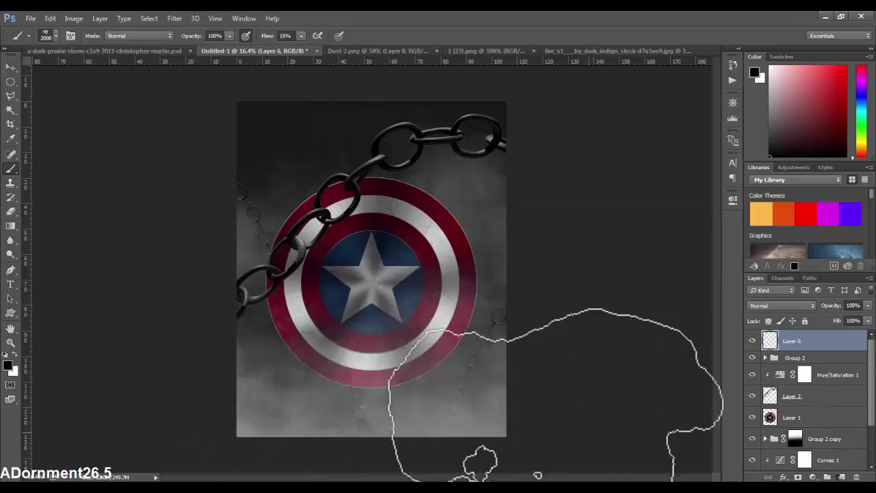
mouse_move(225, 406)
mouse_down()
mouse_move(513, 442)
mouse_move(472, 417)
mouse_move(235, 431)
mouse_move(170, 451)
mouse_up()
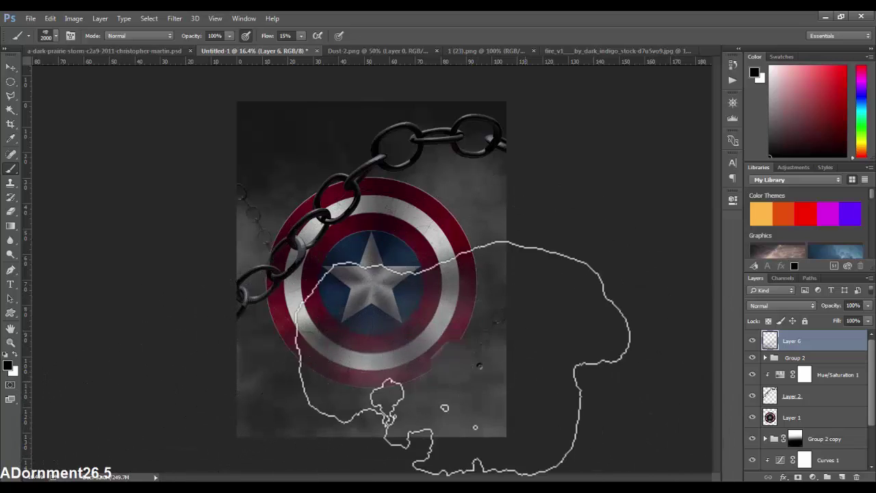
drag(795, 439, 794, 433)
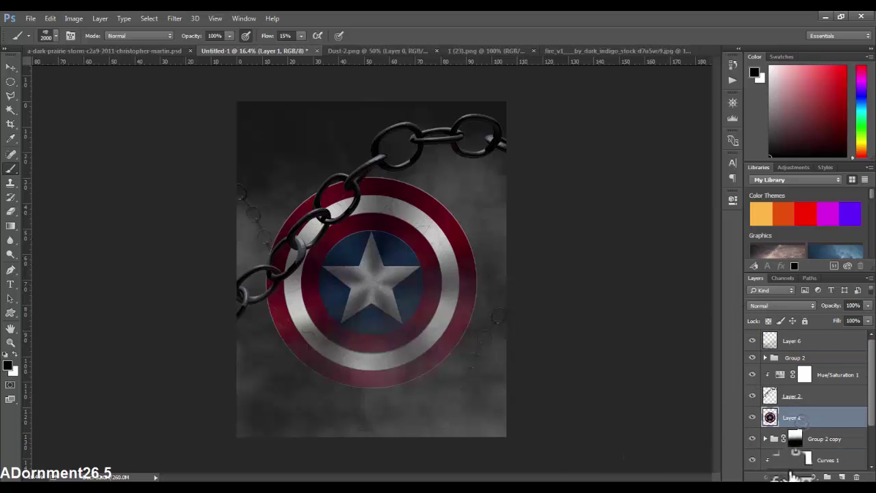
Step: Add a Hue/Saturation adjustment above the shield with Saturation -34 and lowered Lightness
click(813, 477)
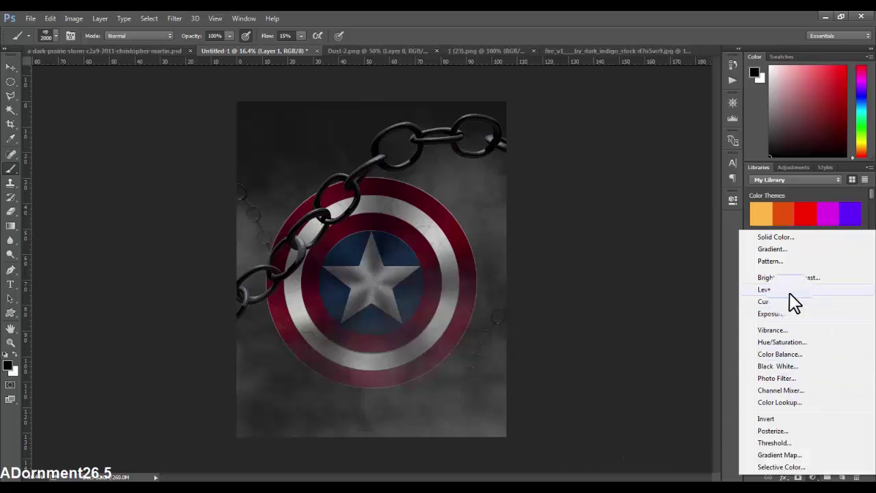
click(796, 342)
mouse_move(638, 288)
mouse_down()
mouse_move(616, 289)
mouse_move(629, 312)
mouse_up()
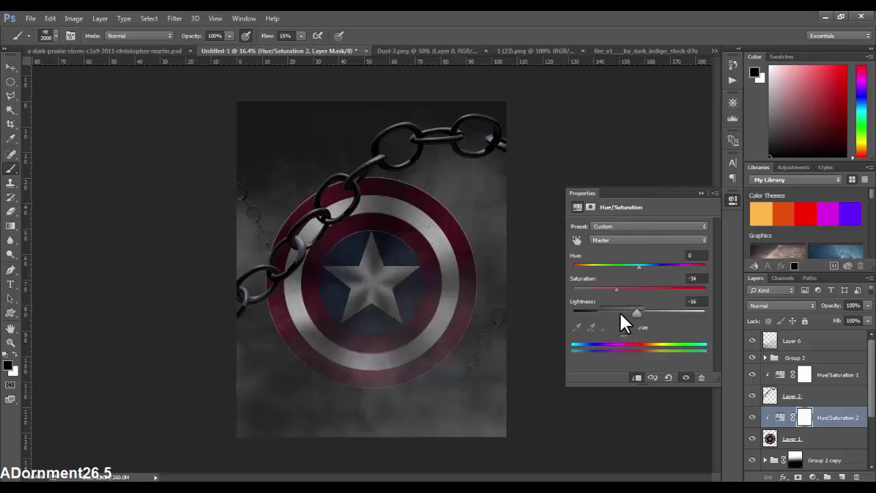
drag(620, 313, 616, 314)
click(733, 199)
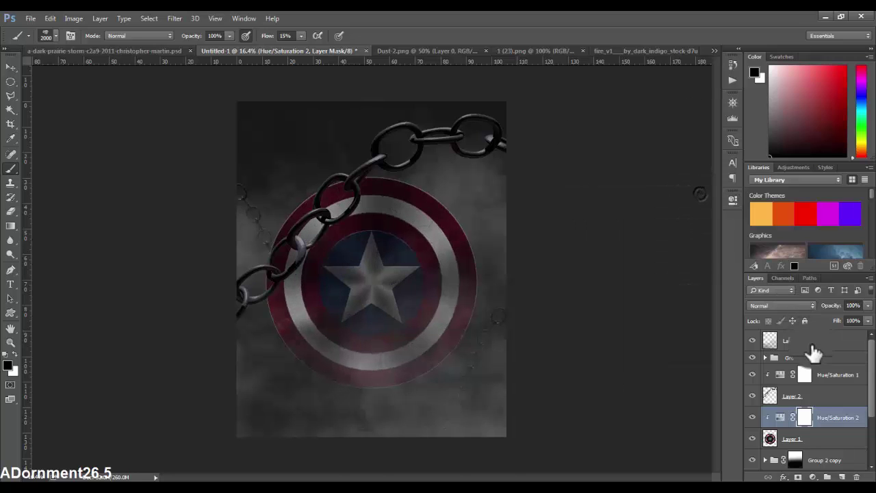
click(808, 341)
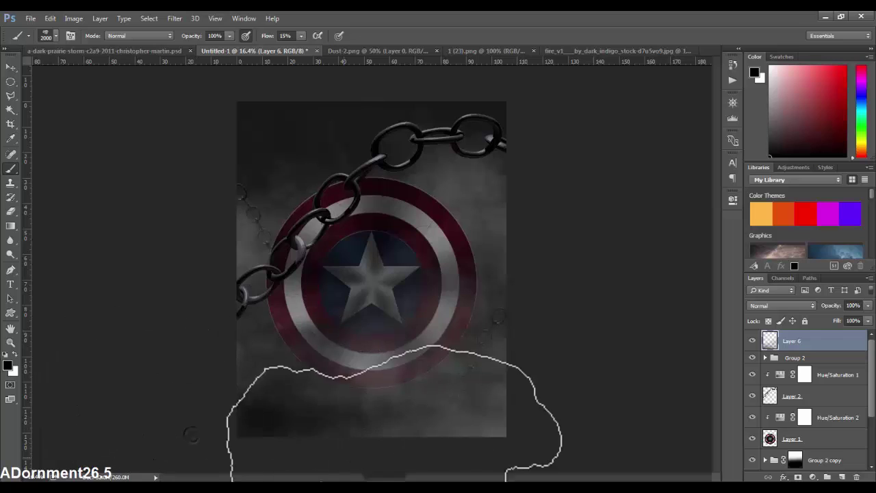
Step: Brush a dark fog band along the bottom, then try the 26 px and scatter brush tips
drag(383, 465, 425, 452)
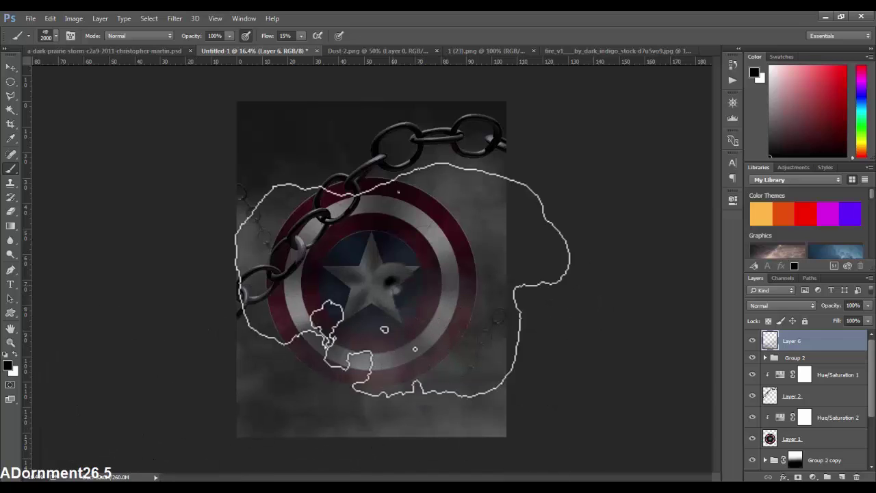
right_click(390, 325)
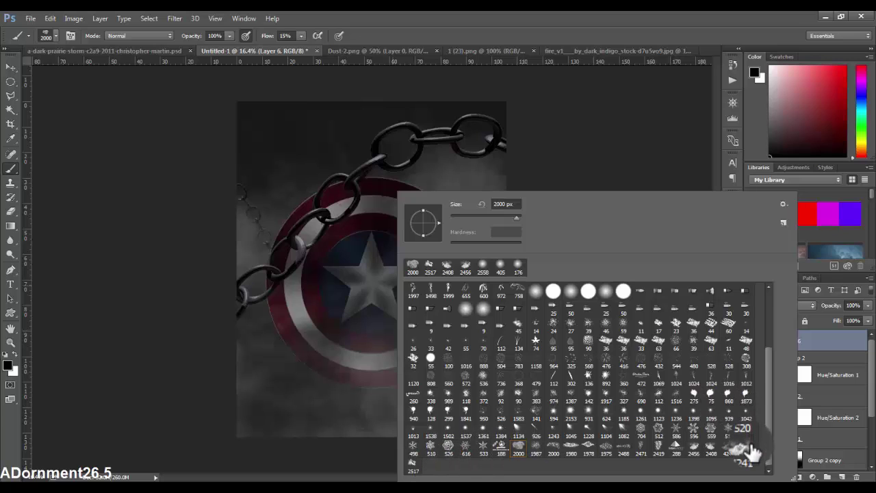
scroll(751, 451, up, 2)
scroll(751, 452, up, 1)
scroll(751, 452, up, 1)
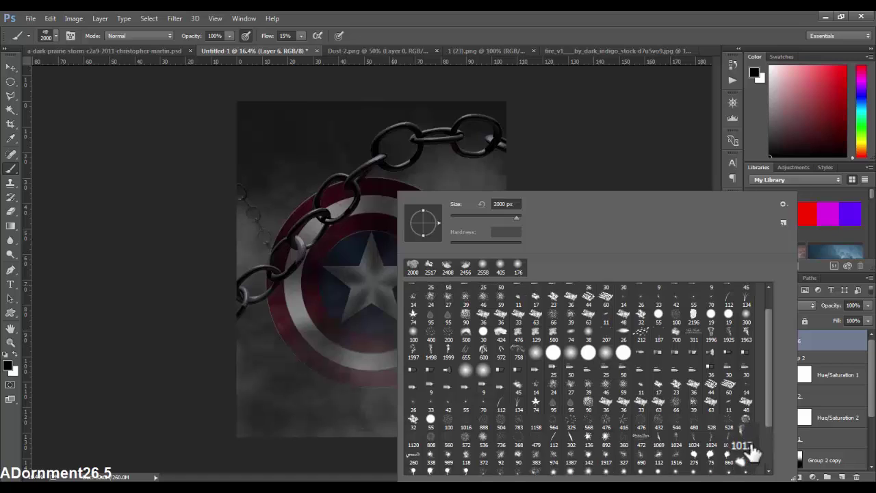
scroll(752, 452, up, 1)
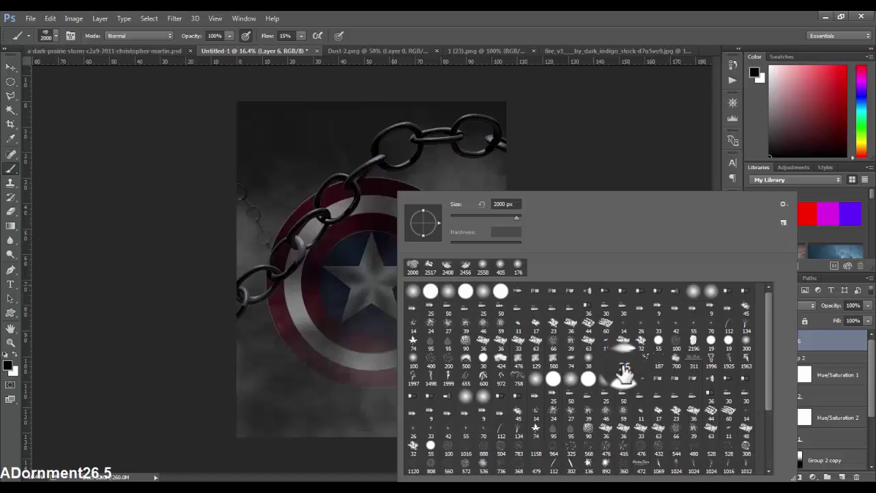
click(382, 388)
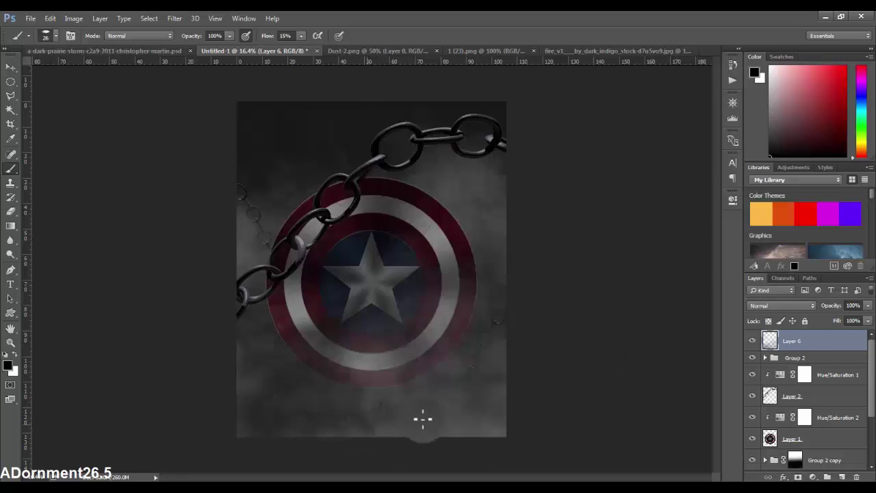
scroll(404, 413, up, 3)
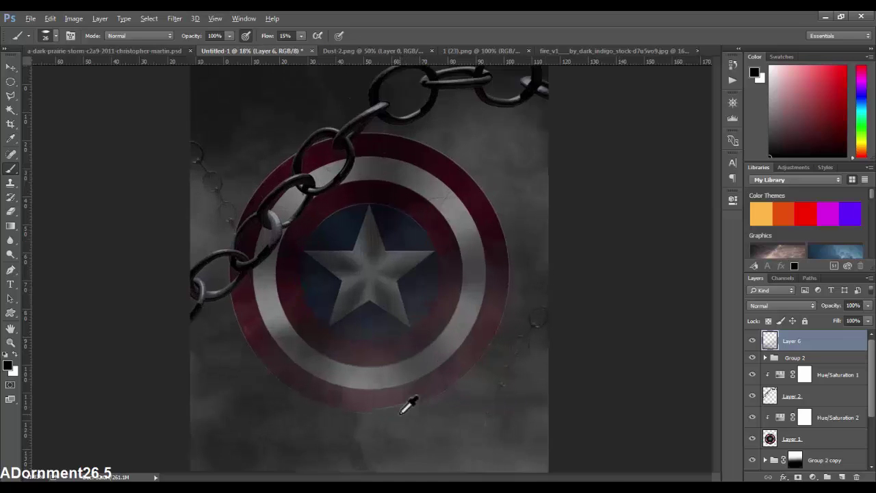
click(344, 343)
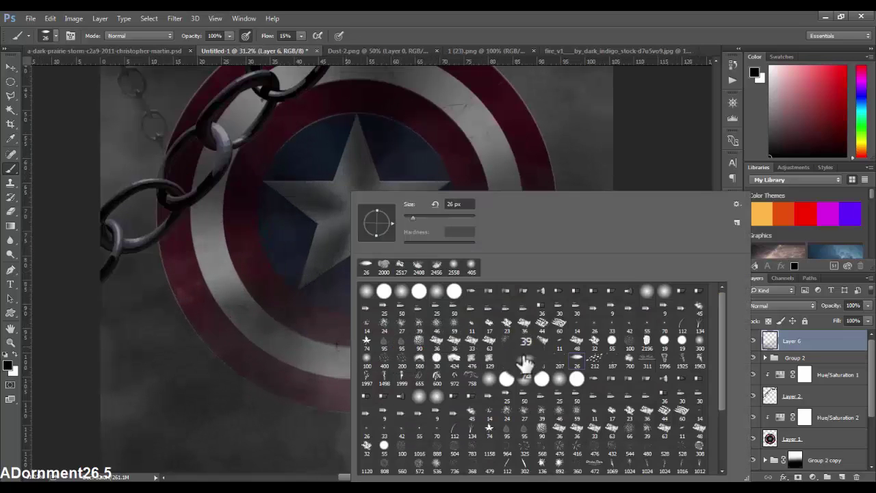
click(588, 366)
click(339, 366)
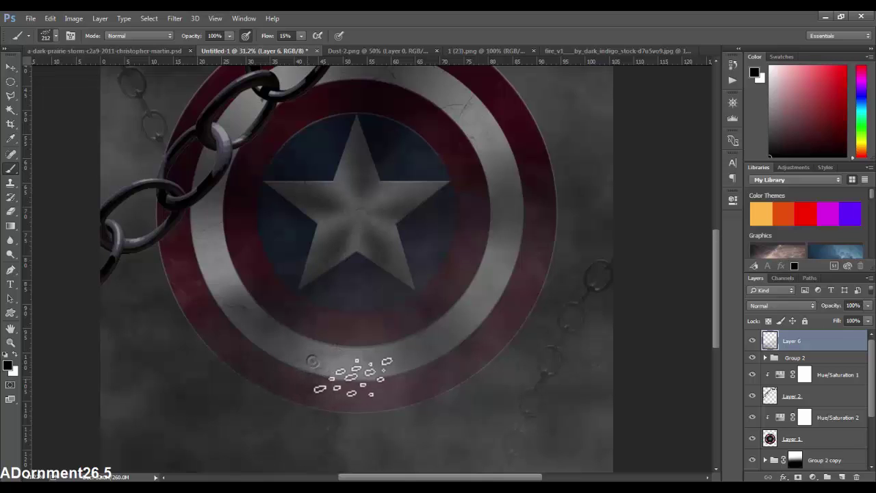
Step: Paint with a 700 px soft brush, undo the bright white stroke, and adjust the background colour
right_click(375, 333)
click(463, 366)
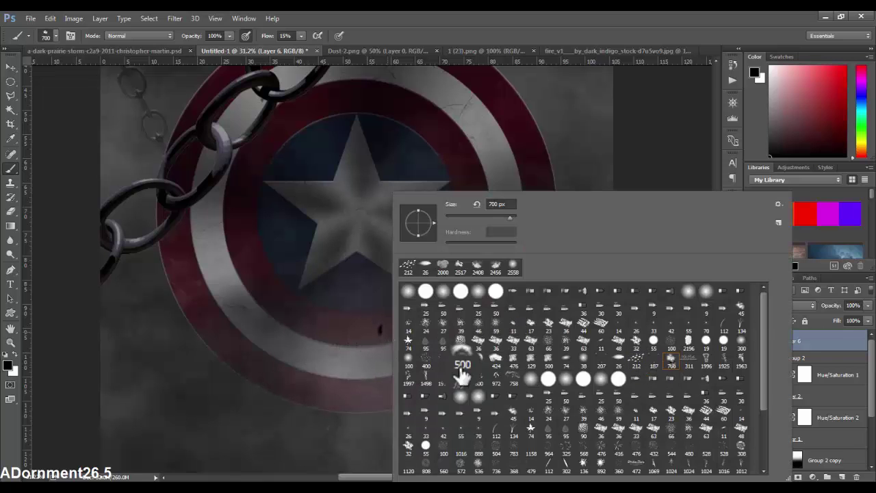
click(356, 373)
mouse_move(357, 373)
mouse_down()
mouse_move(381, 366)
mouse_move(415, 381)
mouse_up()
scroll(415, 381, down, 2)
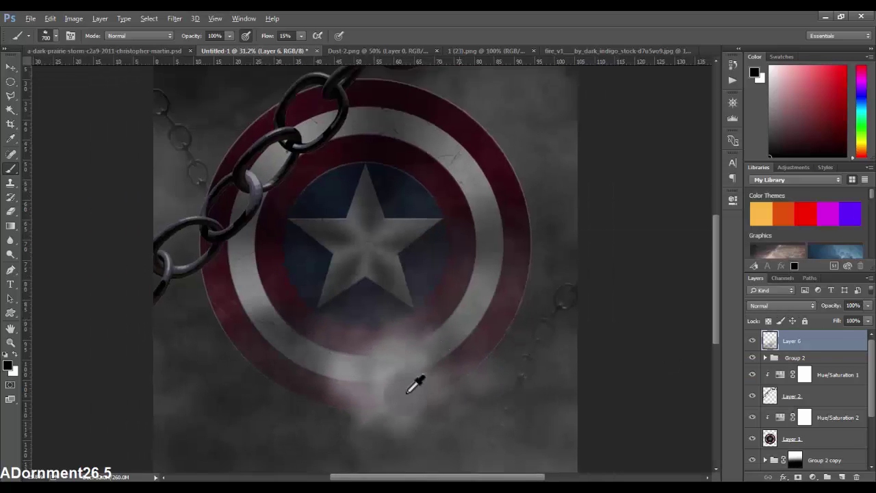
scroll(419, 399, down, 3)
key(ctrl+z)
click(10, 373)
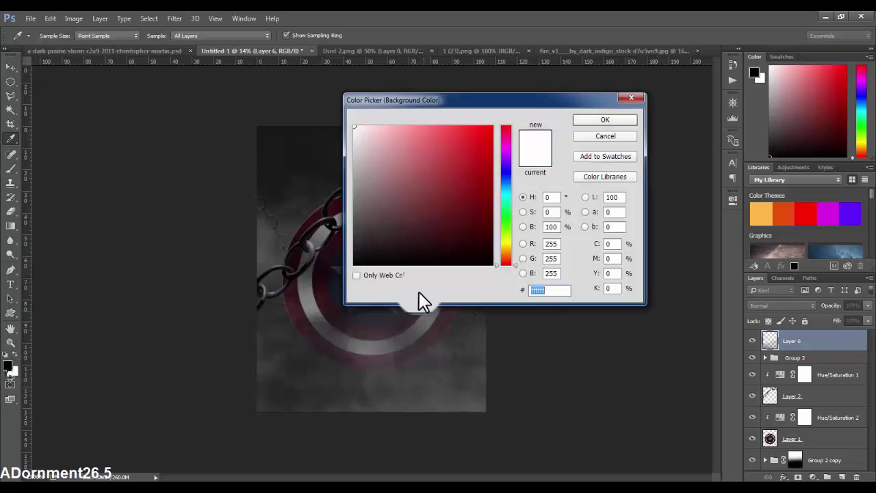
click(616, 120)
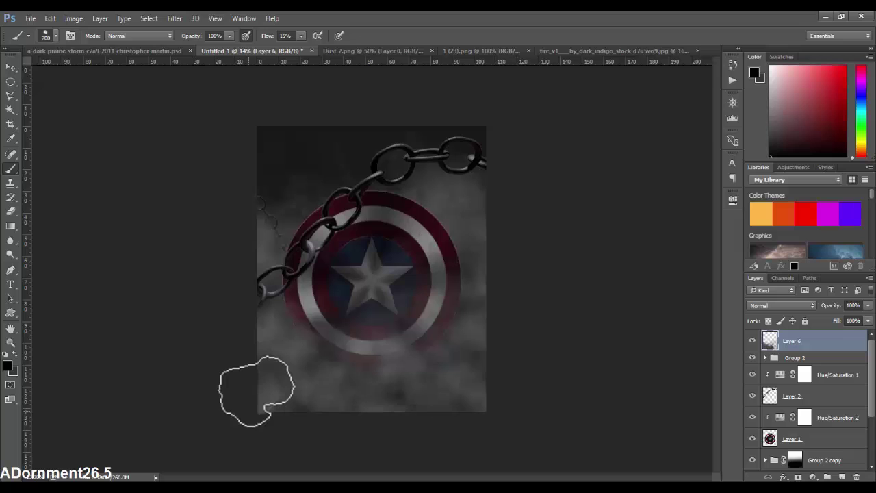
Step: Enlarge the brush to 2209 px and set Layer 6 opacity to 76%
right_click(332, 305)
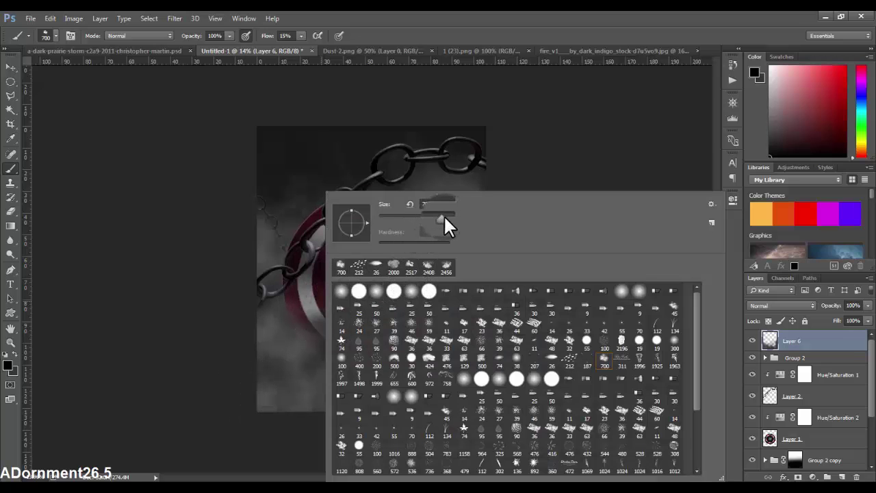
key(Return)
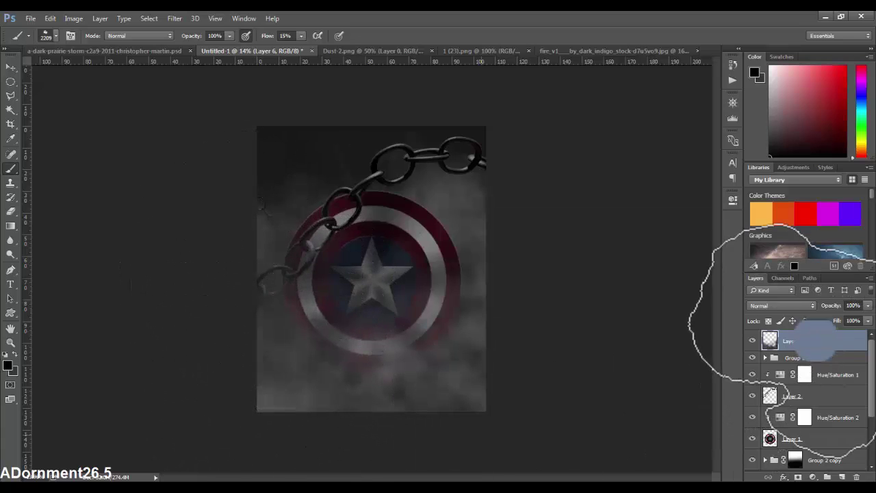
drag(825, 309, 820, 308)
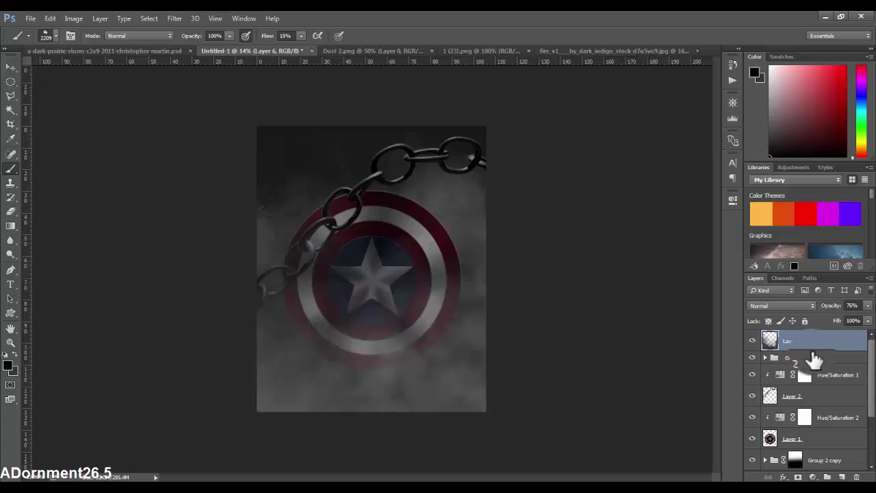
drag(814, 358, 850, 464)
Step: Add a new Layer 7 above Color Fill 1 and set the background colour to #000000
click(849, 475)
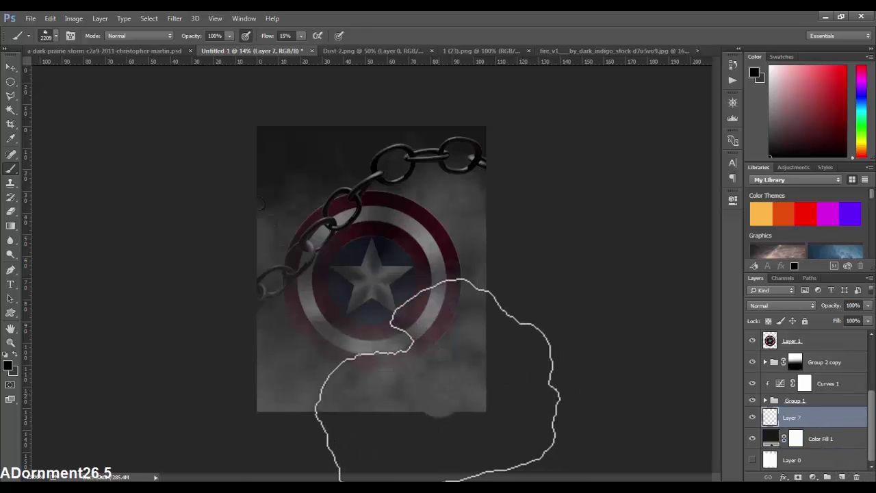
click(14, 371)
text(000000)
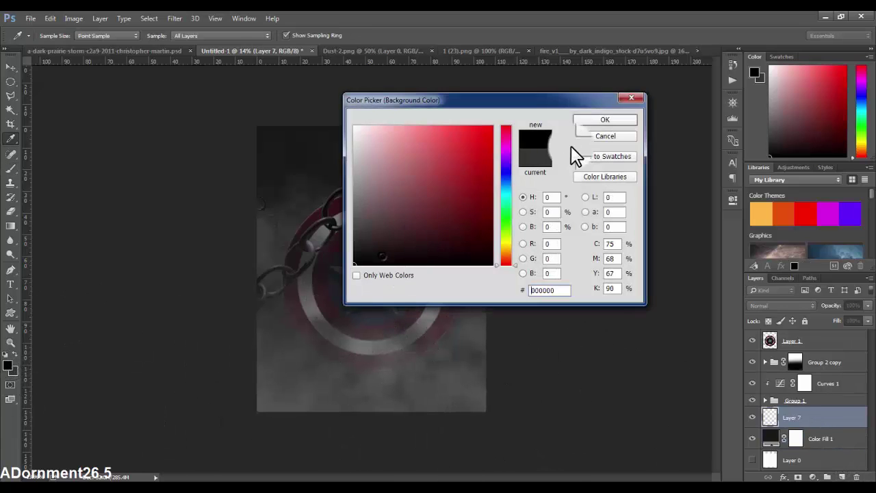
key(Return)
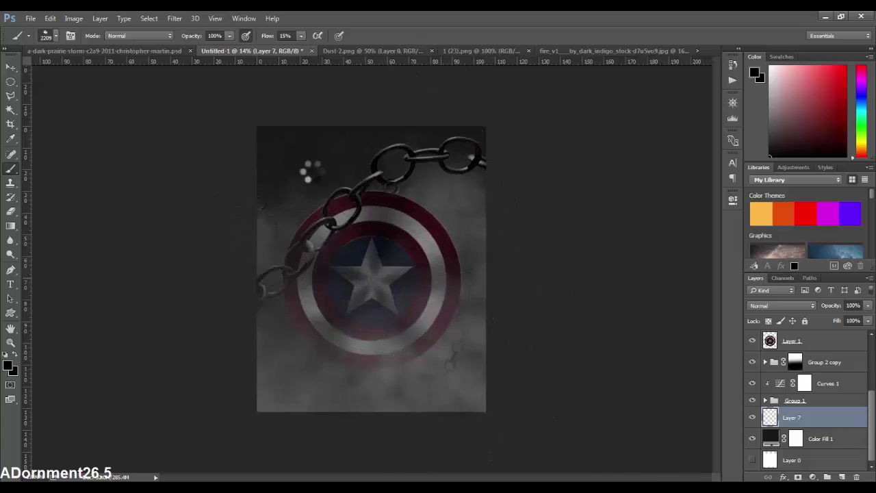
Step: Brush dark smoke near the top chains, undo the unwanted strokes, and review the brush presets
drag(445, 164, 384, 157)
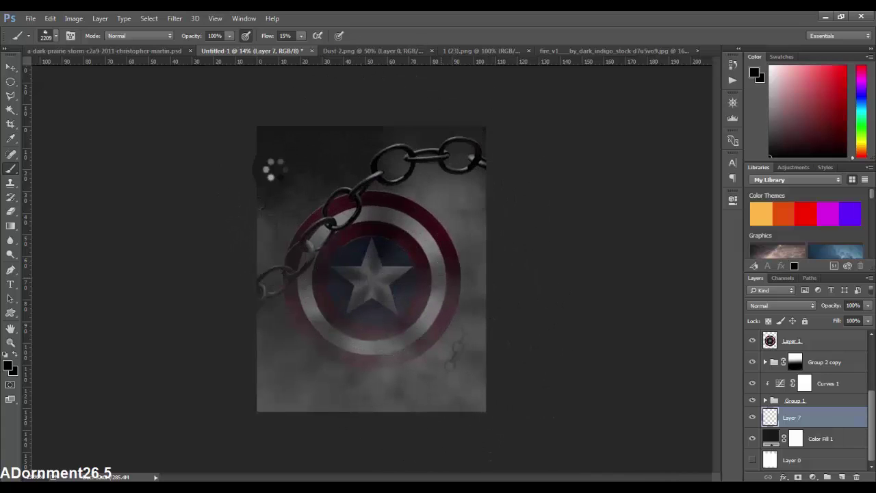
drag(270, 168, 328, 191)
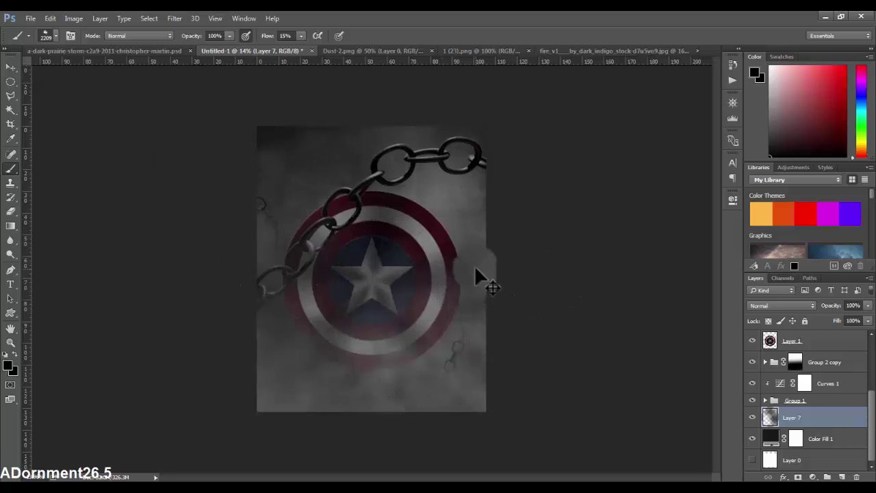
key(ctrl+alt+z)
key(ctrl+alt+z)
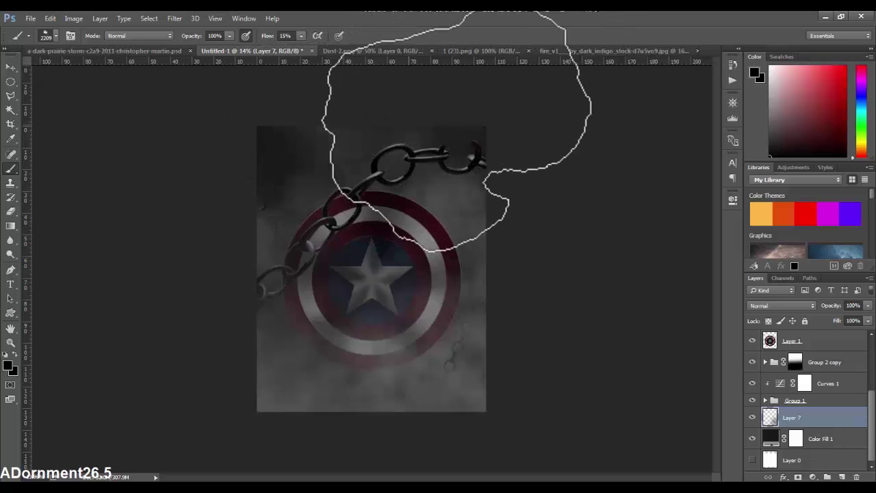
click(422, 282)
right_click(425, 282)
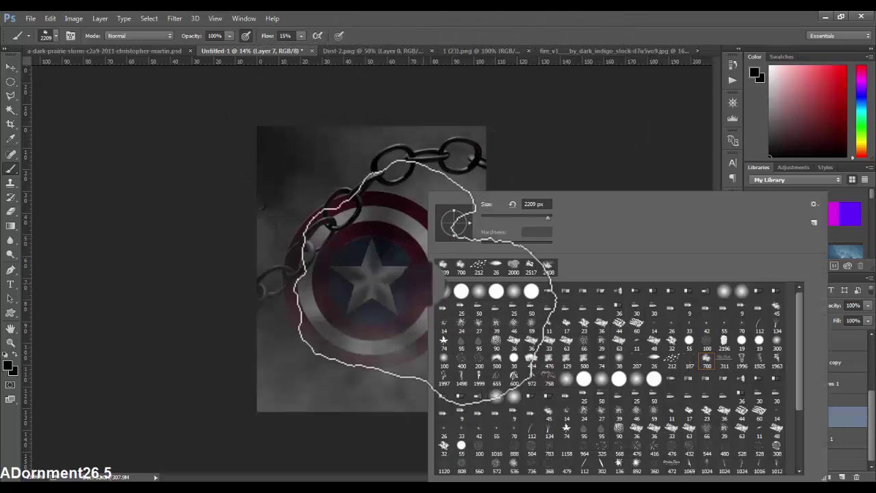
scroll(600, 388, down, 5)
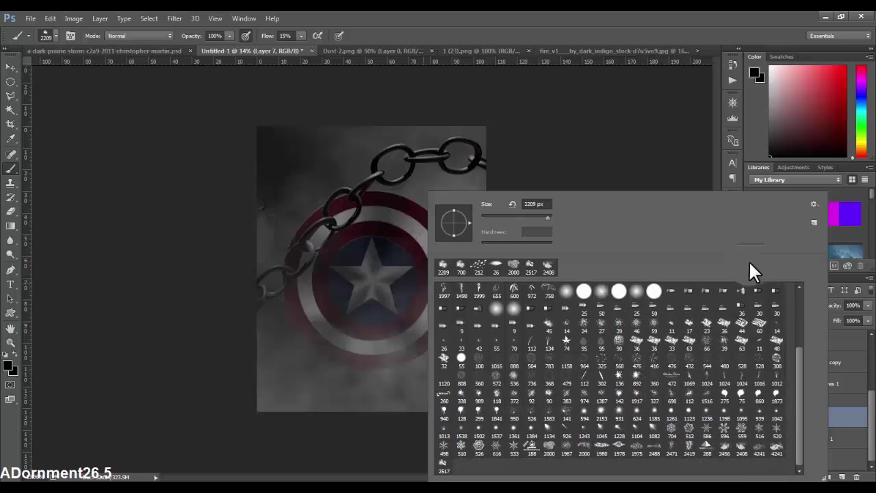
click(636, 124)
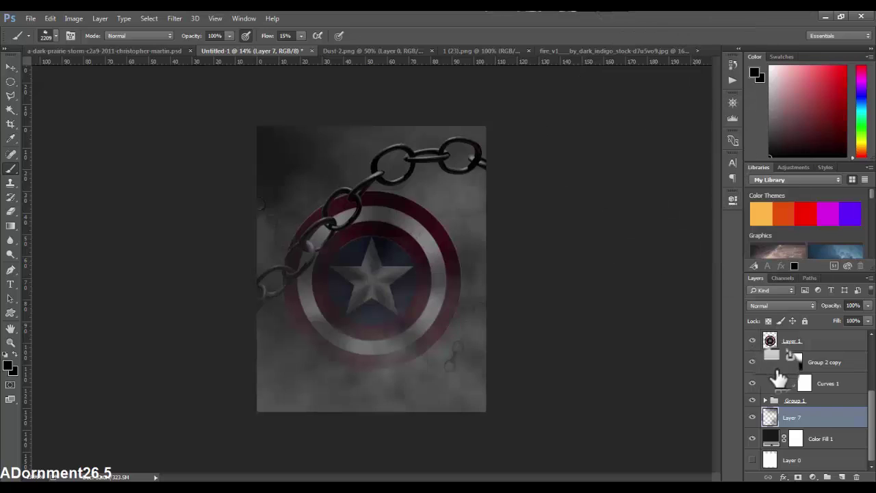
Step: Apply a 6.8 px Gaussian Blur to Layer 2
scroll(801, 360, up, 2)
scroll(798, 359, up, 1)
click(800, 358)
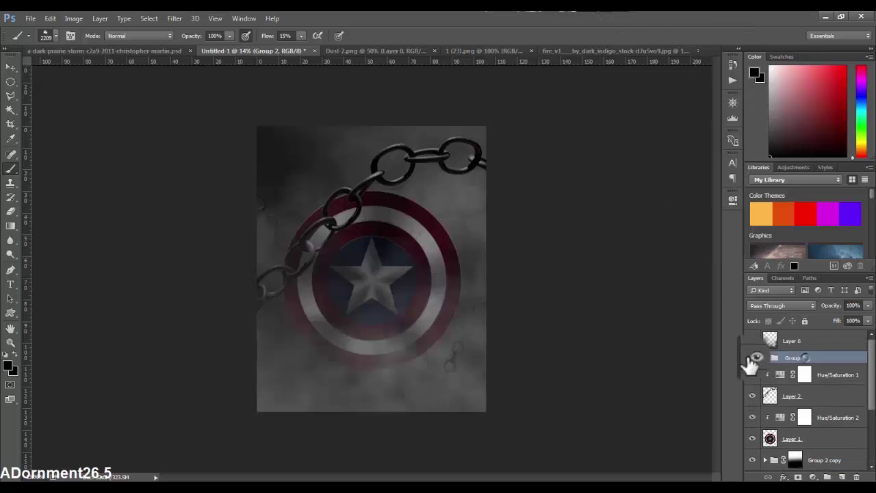
click(809, 397)
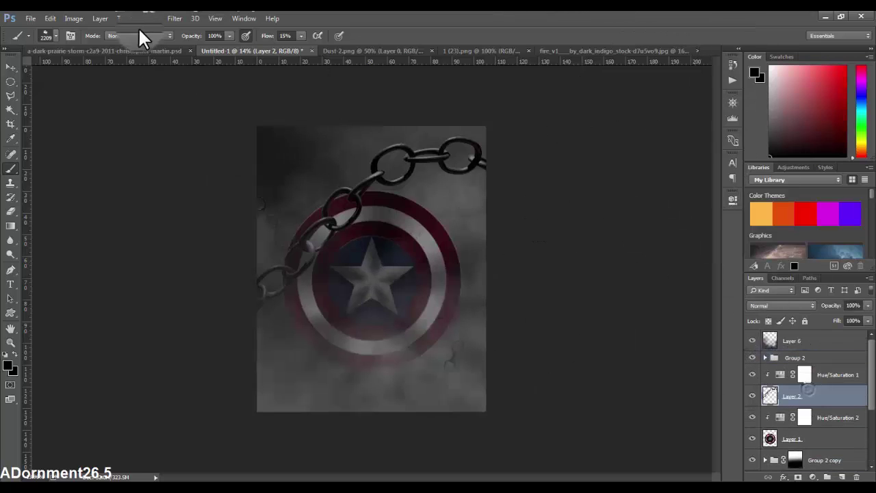
click(174, 18)
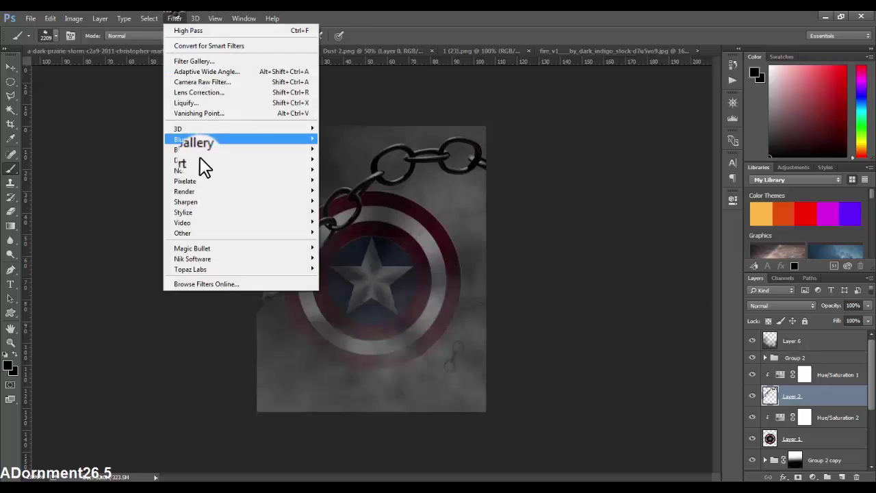
click(207, 142)
click(364, 180)
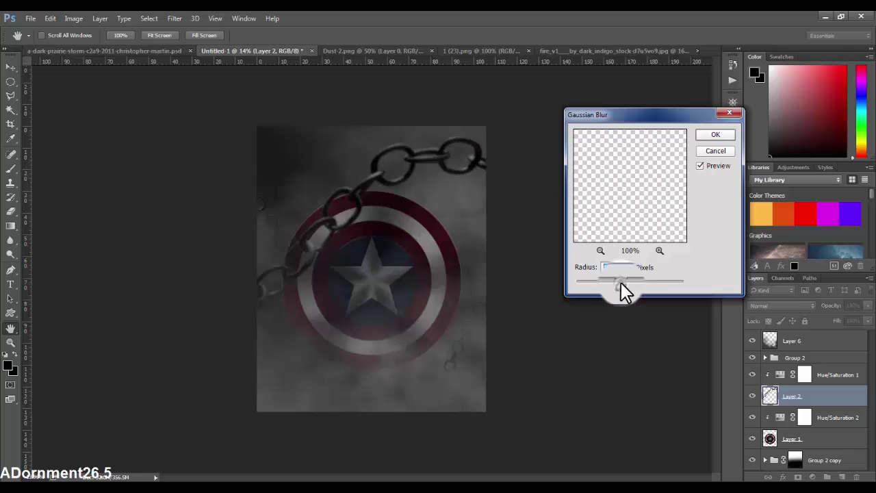
click(712, 134)
Step: Convert Group 1 to a smart object and apply a 4 px Gaussian Blur to it
key(b)
drag(763, 416, 742, 403)
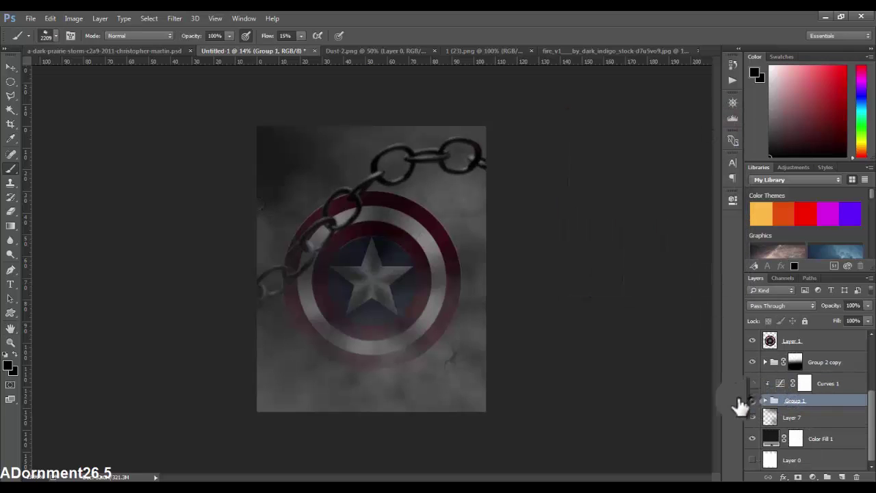
click(170, 18)
key(Escape)
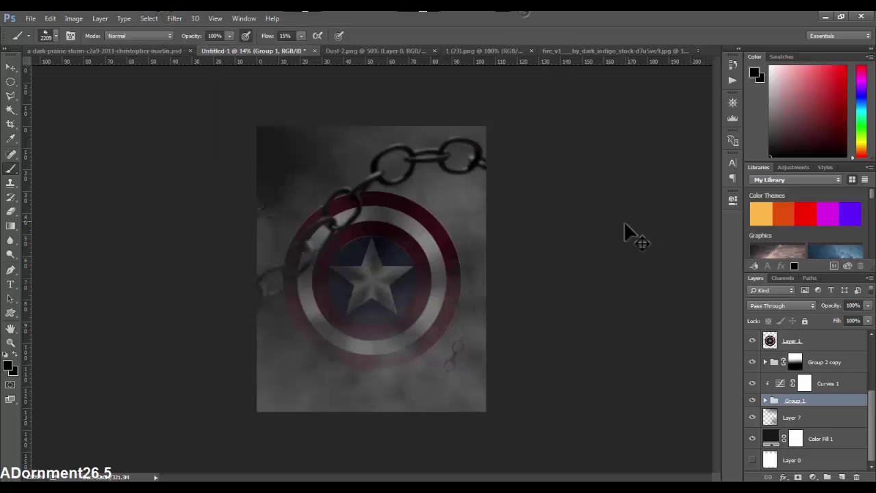
click(173, 19)
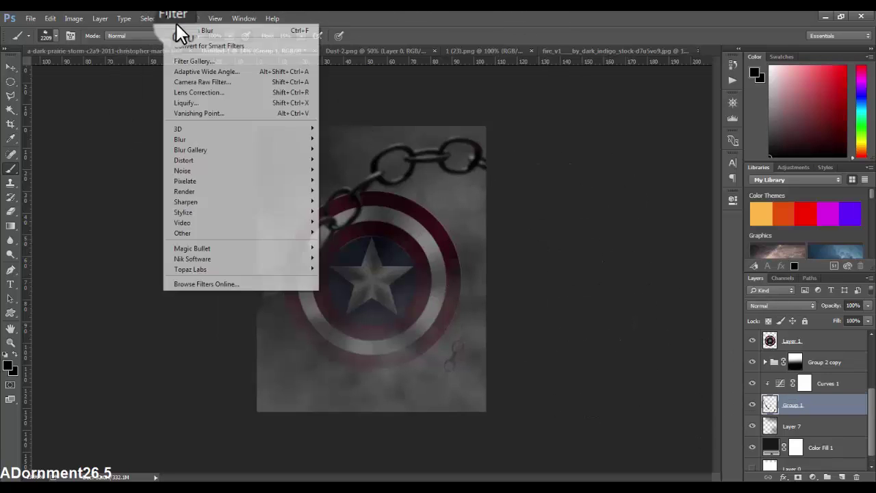
mouse_move(206, 139)
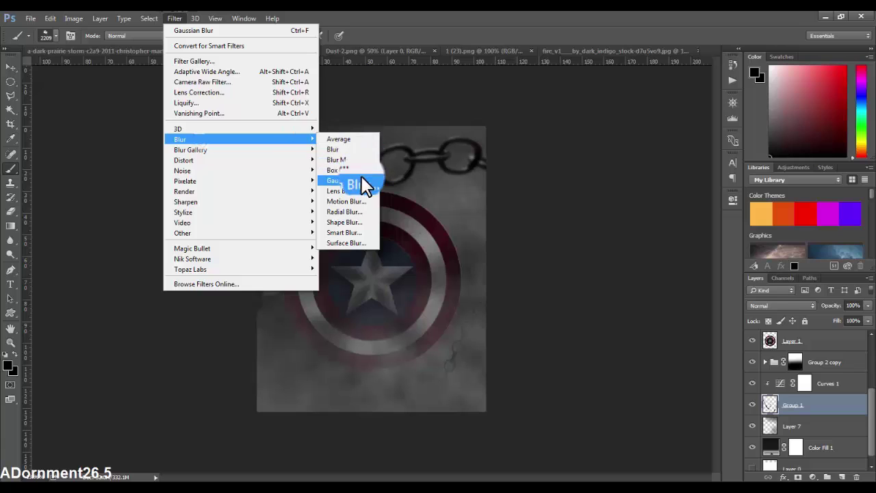
click(361, 180)
drag(607, 293, 601, 291)
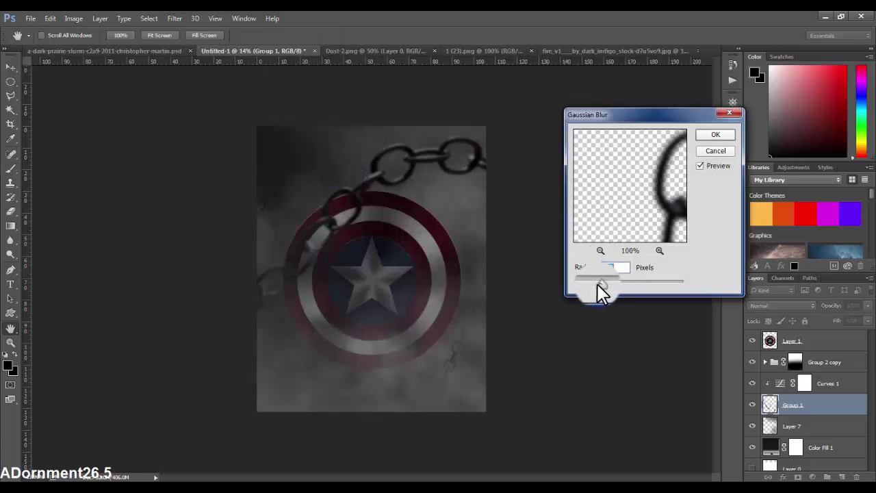
click(716, 135)
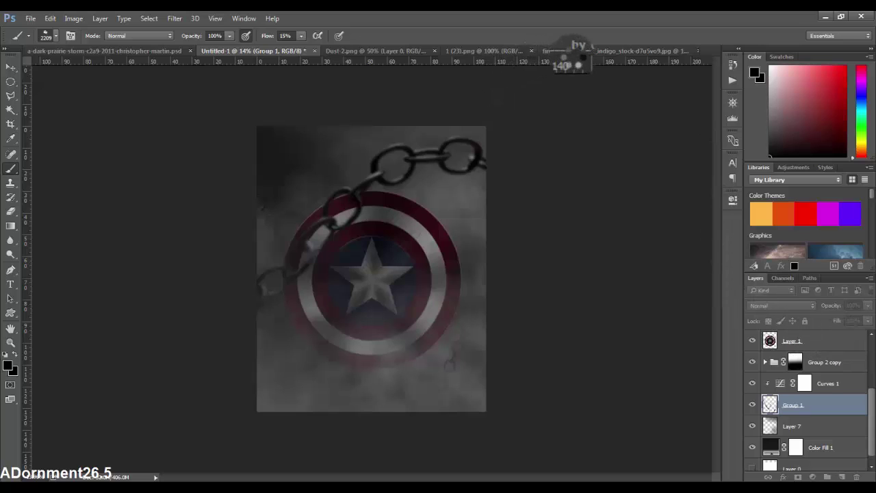
Step: Drag the fire photo into the shield document as a new layer and raise it in the stack
click(577, 51)
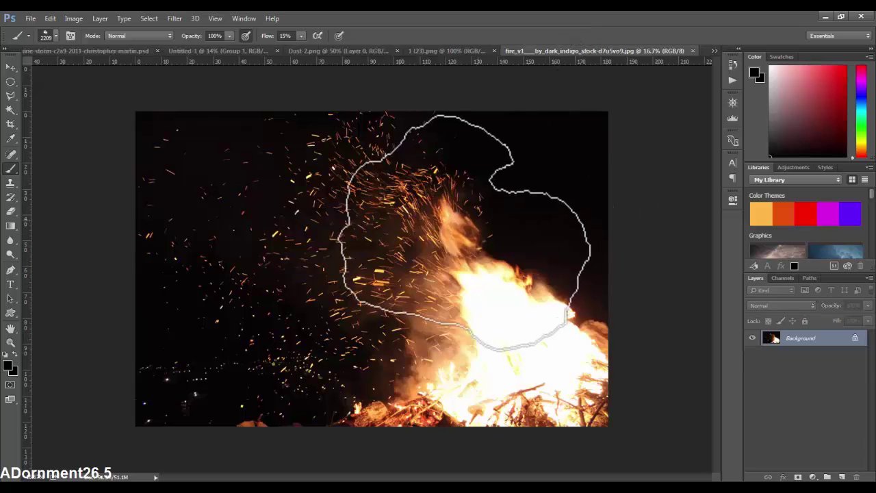
key(v)
mouse_move(28, 68)
mouse_down()
mouse_move(362, 205)
mouse_move(390, 260)
mouse_up()
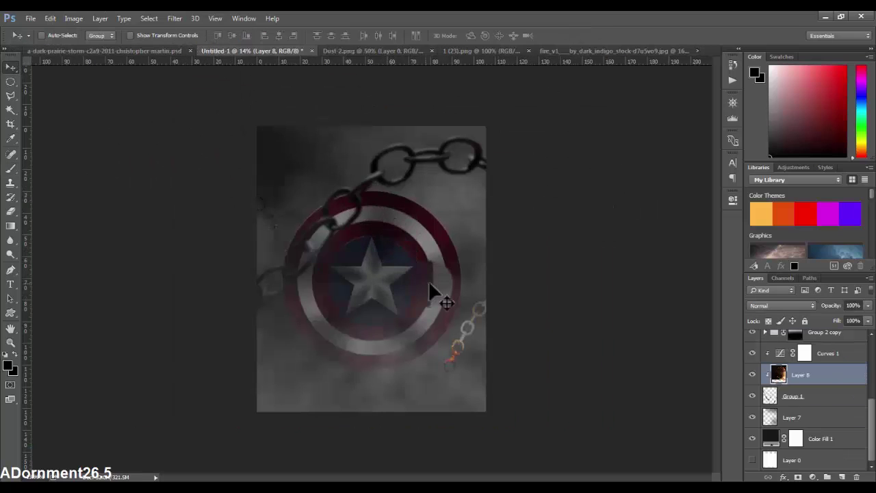
drag(432, 293, 434, 250)
mouse_move(784, 390)
mouse_down()
mouse_move(815, 311)
mouse_move(827, 392)
mouse_move(807, 338)
mouse_move(804, 397)
mouse_up()
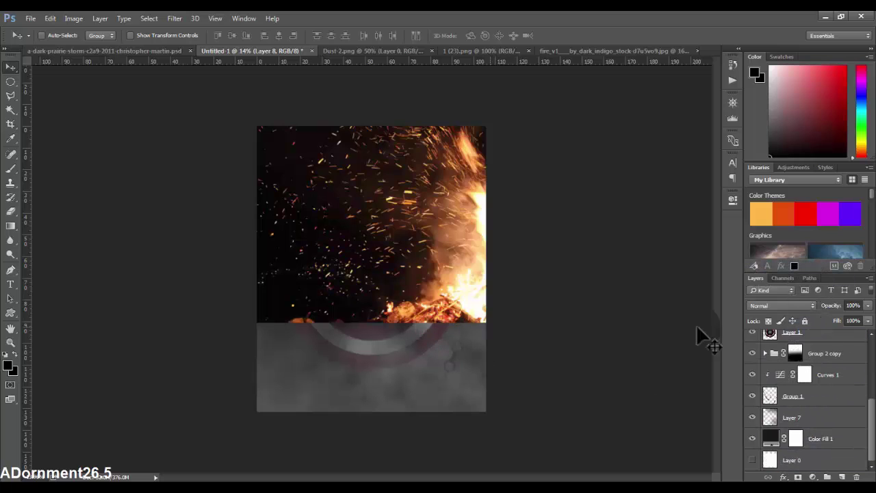
Step: Position the fire layer over the shield and set its blend mode to Screen
drag(696, 324, 422, 325)
drag(399, 277, 418, 298)
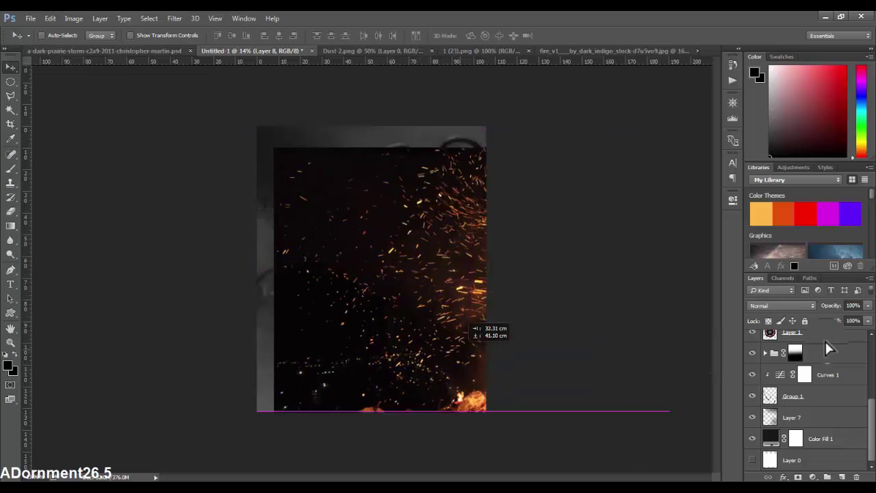
click(783, 306)
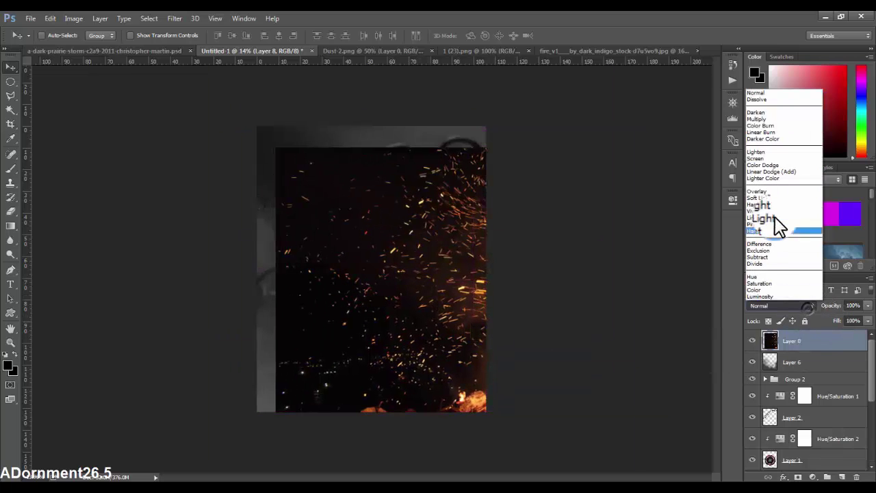
click(765, 159)
drag(458, 293, 441, 282)
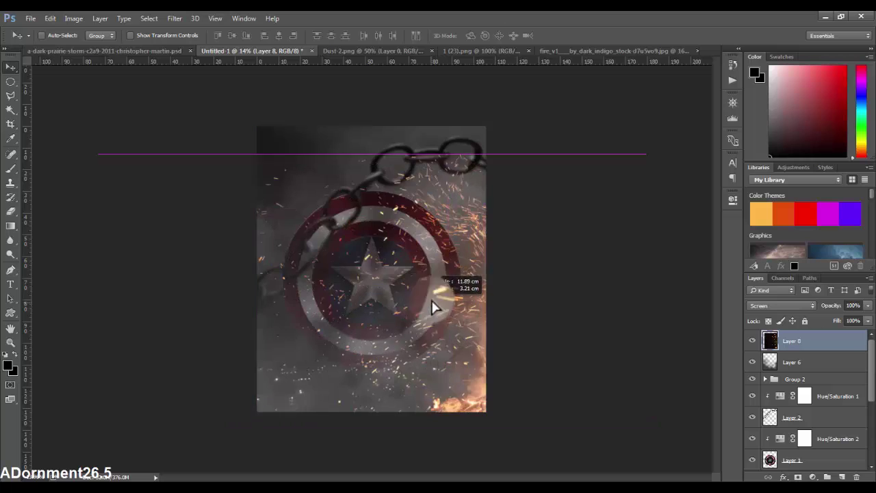
Step: Scale the fire layer to about 144%, rotate it about 15°, and nudge it lower
key(ctrl+t)
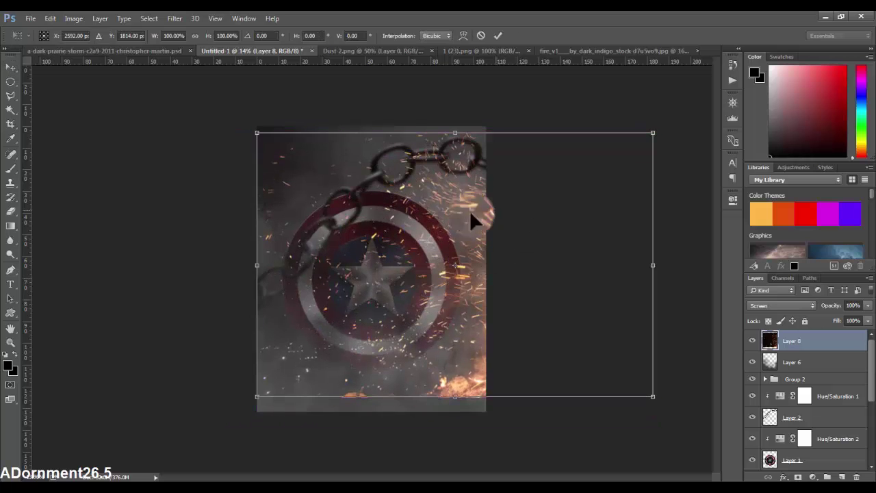
drag(651, 143, 524, 260)
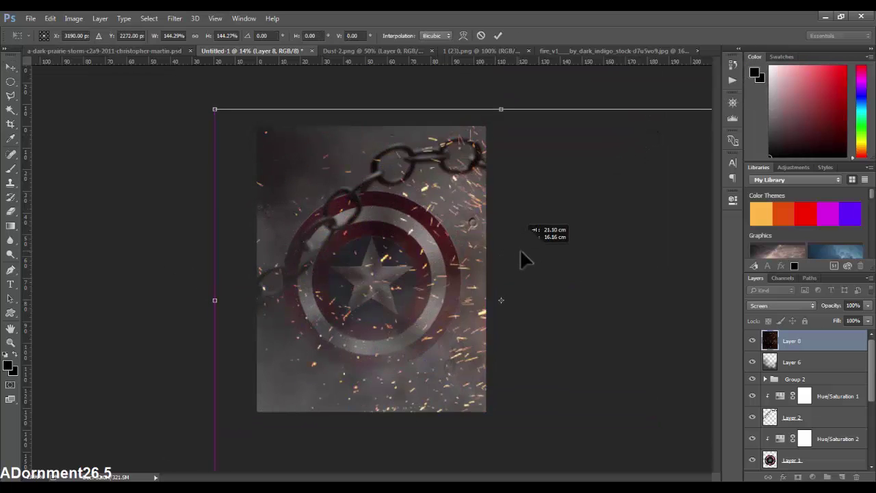
mouse_move(171, 245)
mouse_down()
mouse_move(155, 356)
mouse_move(120, 318)
mouse_up()
drag(319, 384, 327, 403)
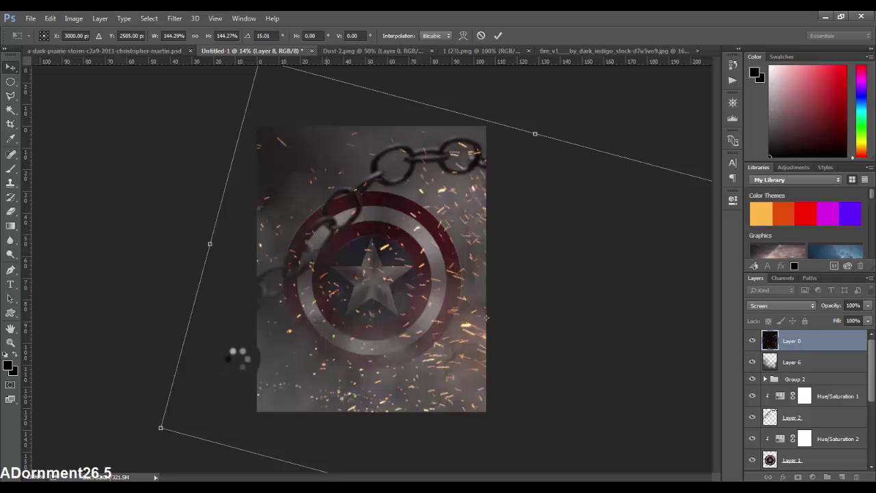
key(Return)
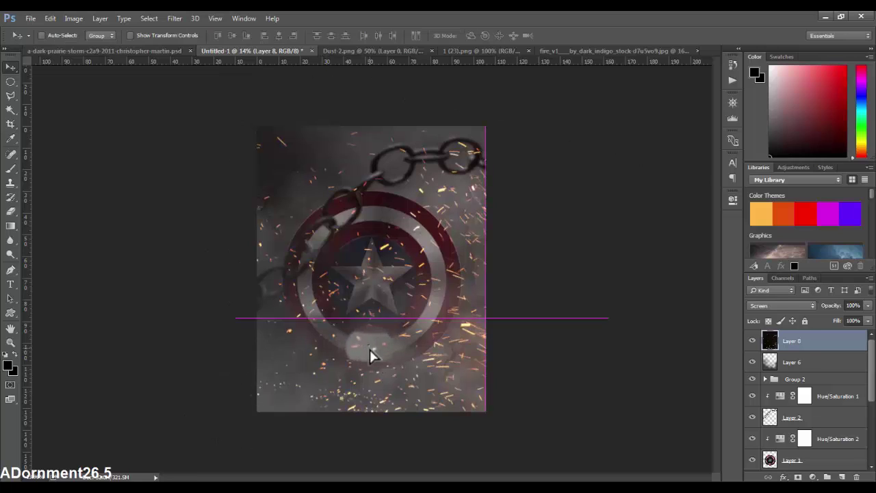
drag(369, 349, 370, 358)
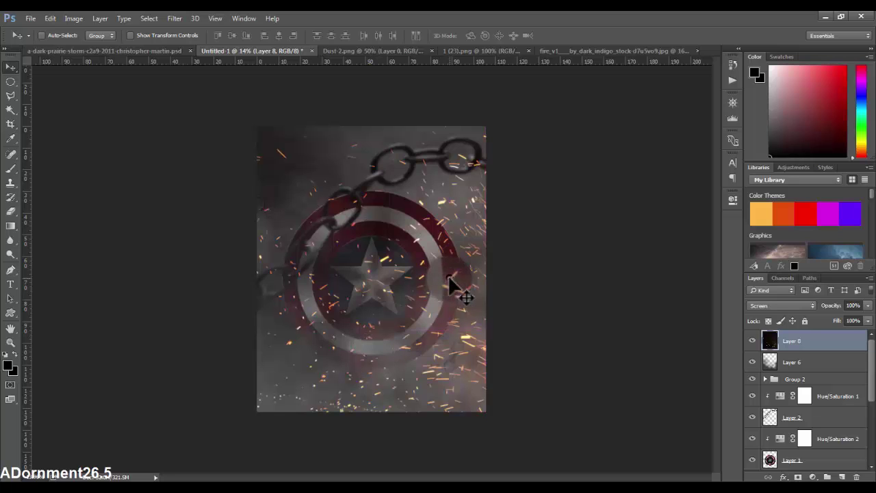
Step: Apply a Motion Blur to the sparks at a 14° angle with a raised distance
click(180, 19)
mouse_move(205, 139)
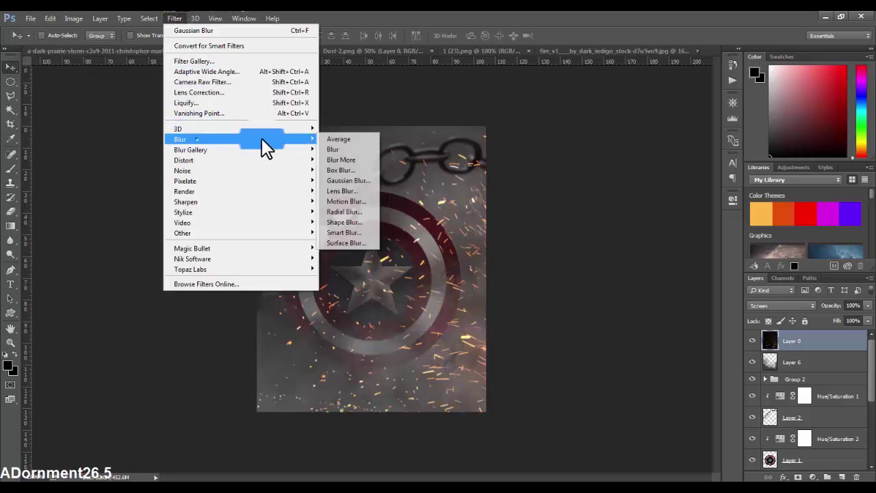
click(366, 202)
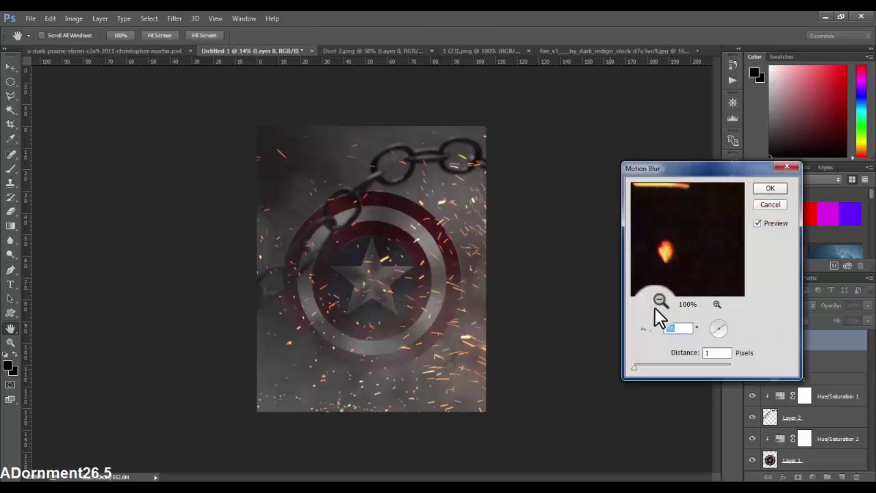
drag(684, 351, 671, 370)
click(660, 368)
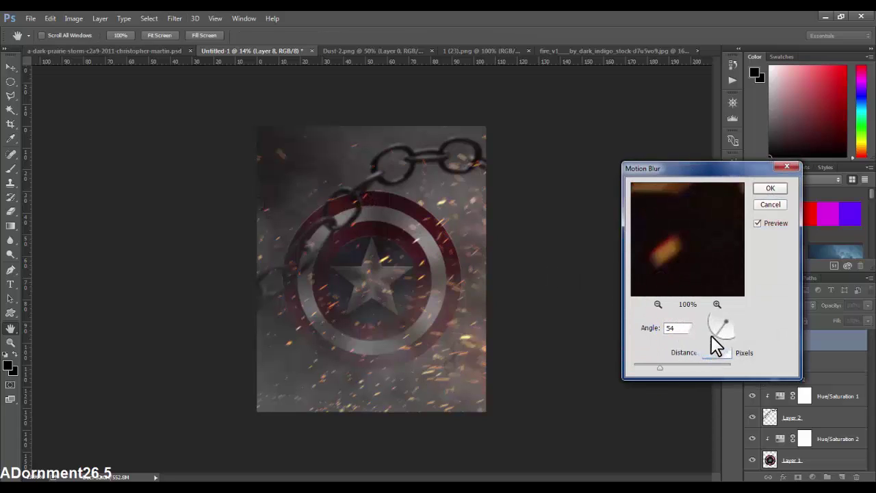
drag(711, 335, 707, 331)
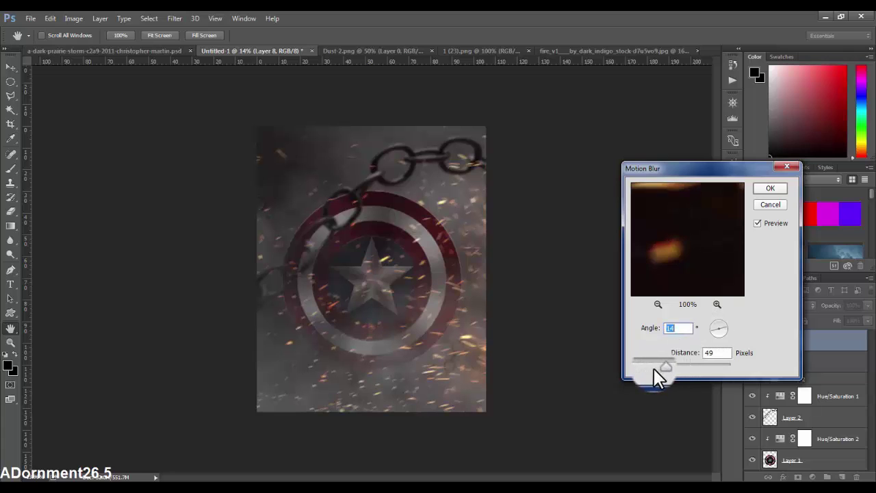
click(757, 191)
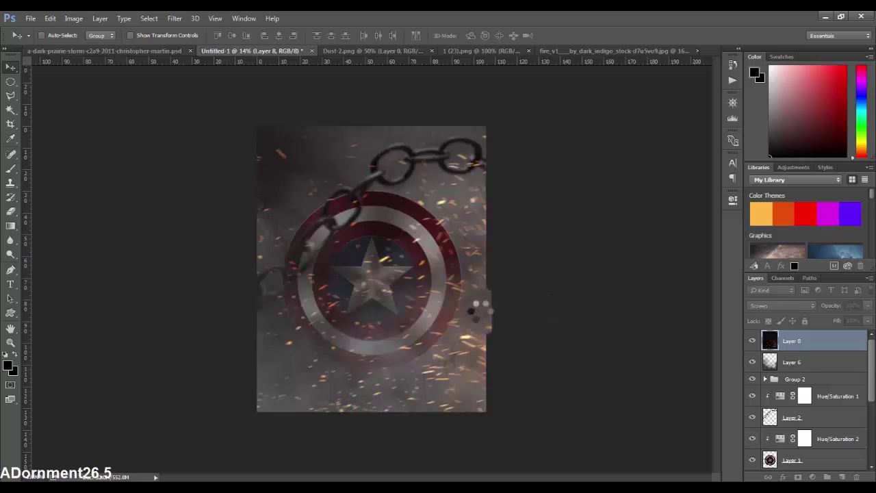
Step: Enlarge Layer 8 sparks to about 139% and shift them right and down
key(ctrl+t)
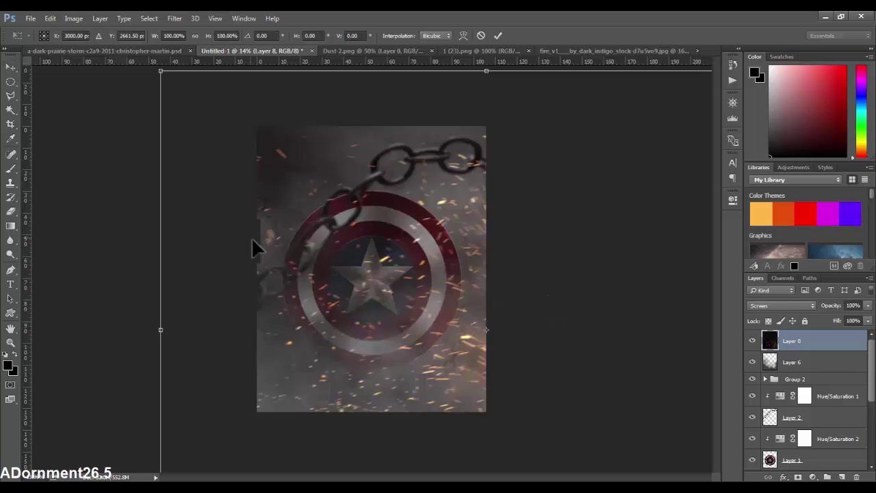
drag(160, 71, 31, 27)
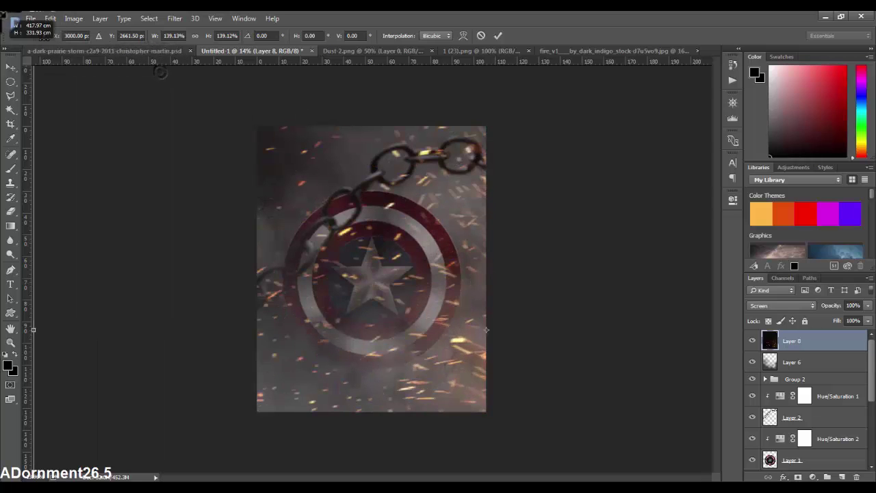
drag(332, 226, 484, 316)
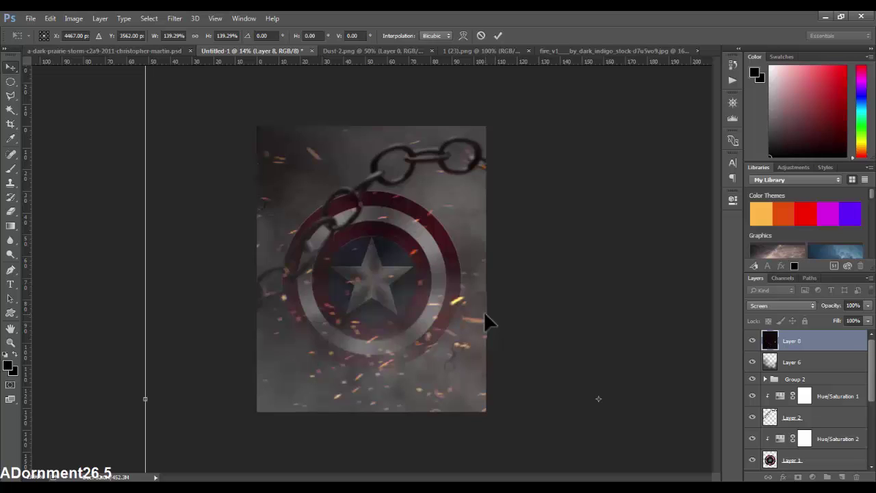
key(Return)
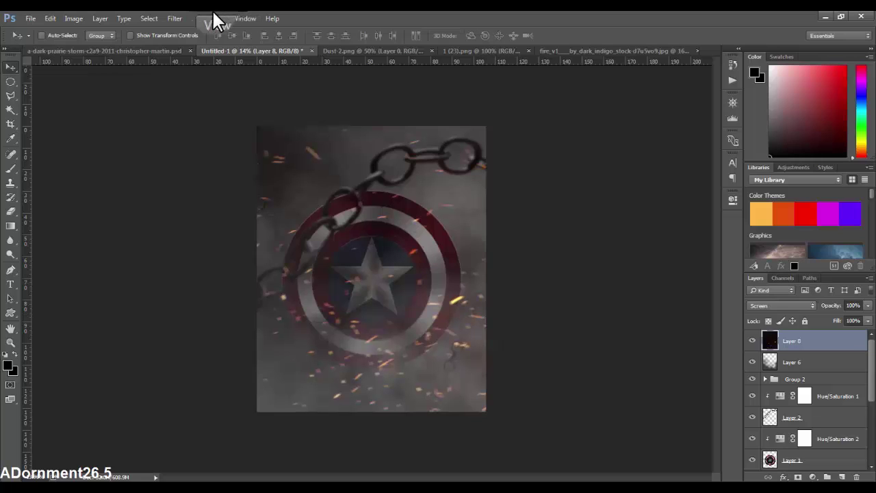
Step: Reapply the last Motion Blur filter to the sparks
click(197, 19)
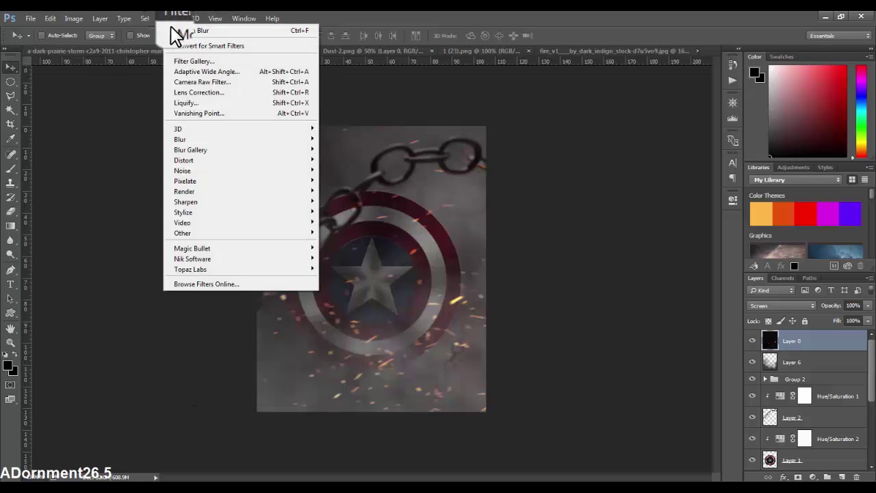
click(179, 31)
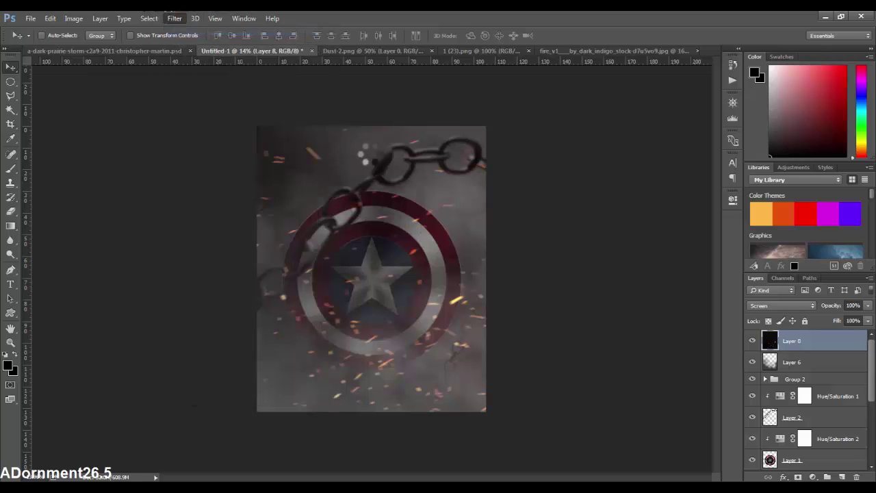
drag(383, 171, 408, 195)
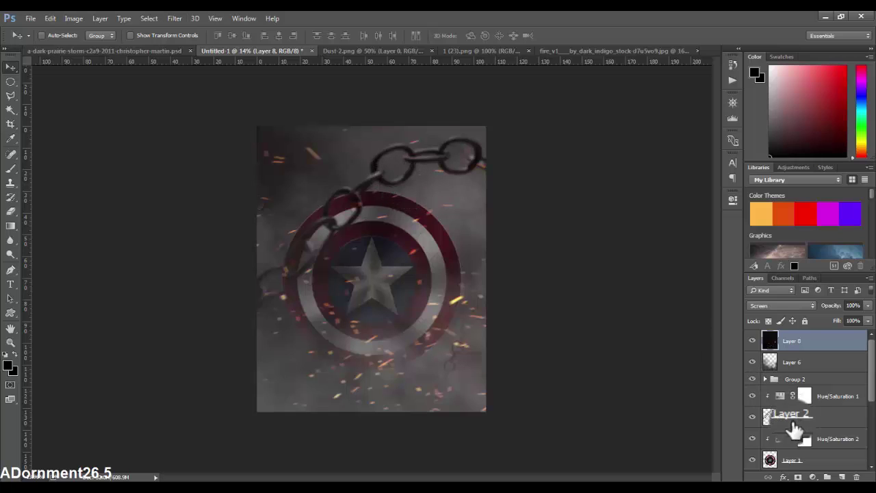
Step: Add a Hue/Saturation adjustment layer with lowered saturation and lightness to dim the sparks
click(812, 477)
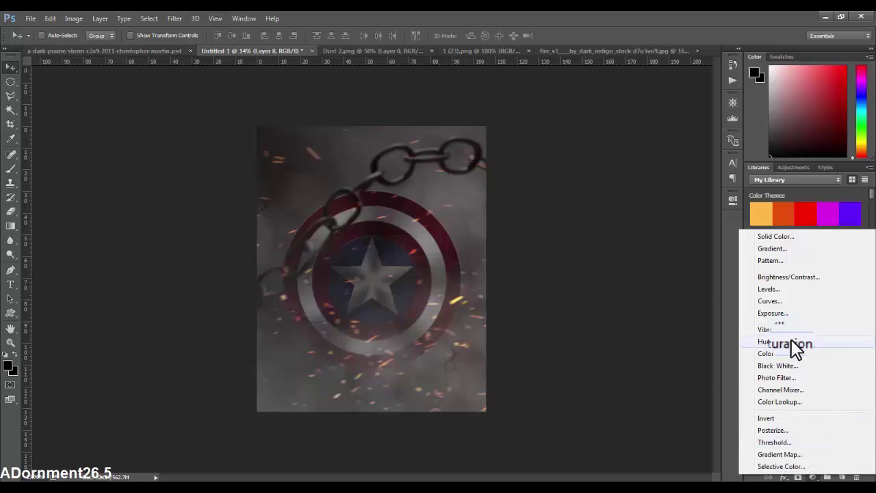
click(794, 340)
mouse_move(638, 289)
mouse_down()
mouse_move(615, 288)
mouse_move(635, 311)
mouse_move(607, 312)
mouse_move(642, 288)
mouse_up()
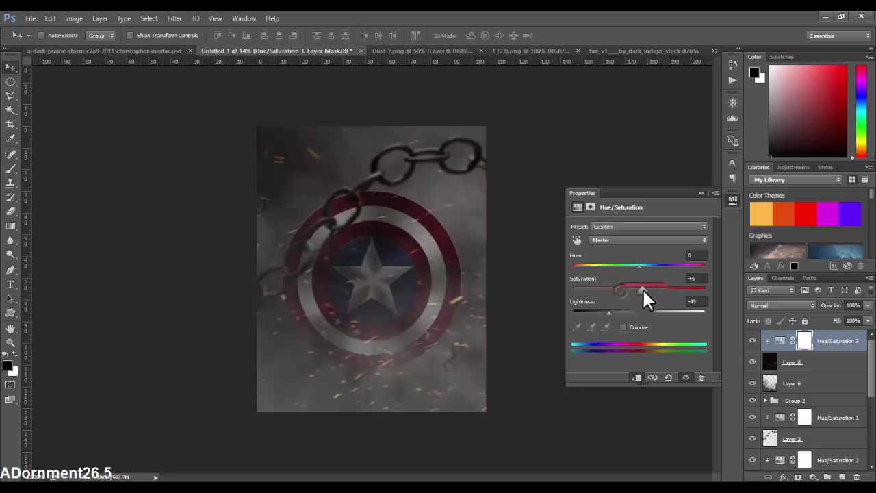
click(701, 193)
Step: Select Layer 8, duplicate it, and move the copy down on the canvas
ctrl+click(828, 376)
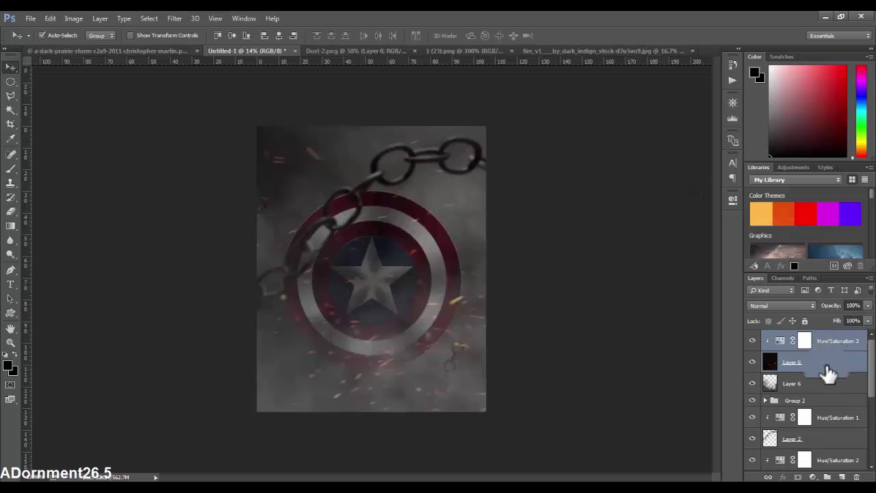
click(829, 368)
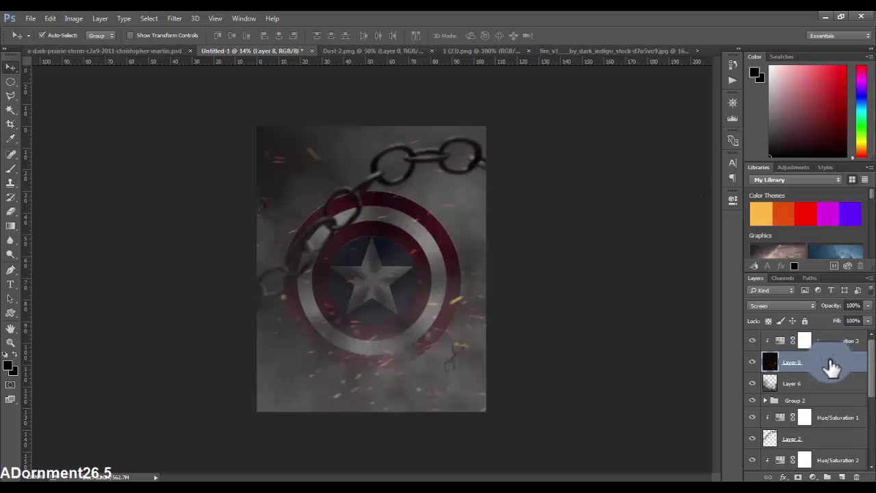
key(ctrl+j)
mouse_move(426, 313)
mouse_down()
mouse_move(499, 379)
mouse_move(407, 427)
mouse_up()
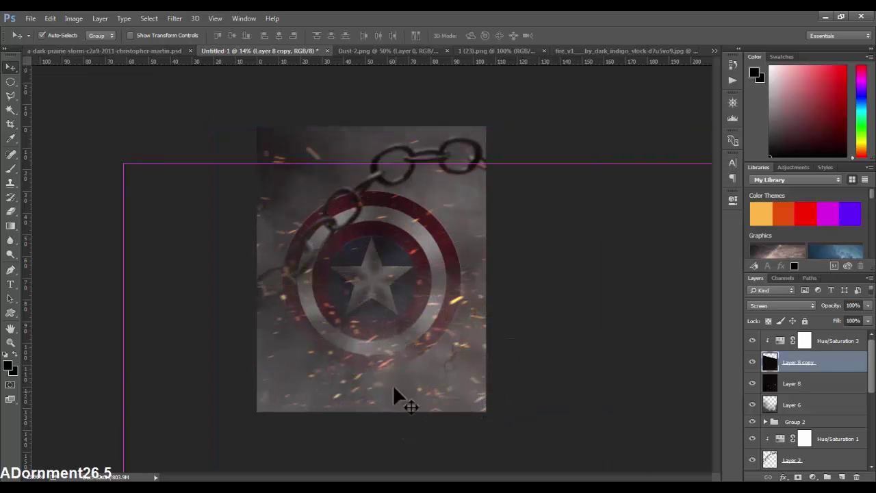
Step: Rotate the duplicated sparks about 119° and shift them into the lower frame
key(ctrl+t)
drag(82, 149, 718, 445)
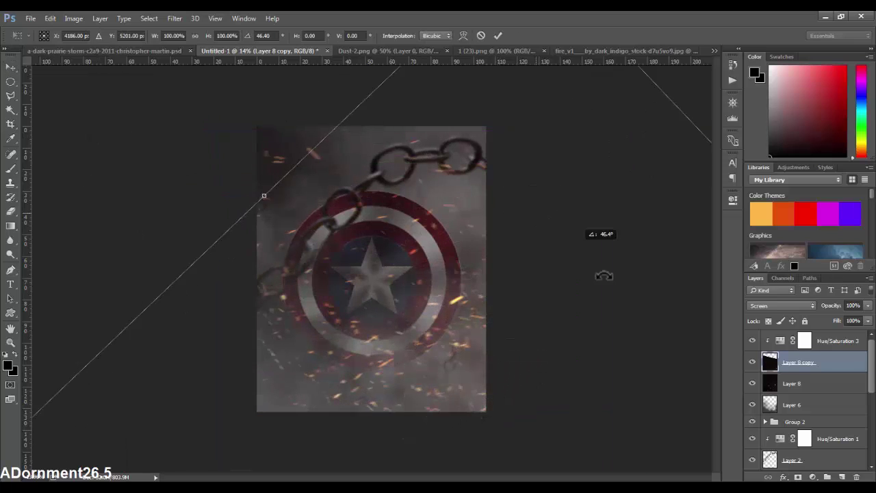
mouse_move(366, 357)
mouse_down()
mouse_move(366, 382)
mouse_move(273, 405)
mouse_up()
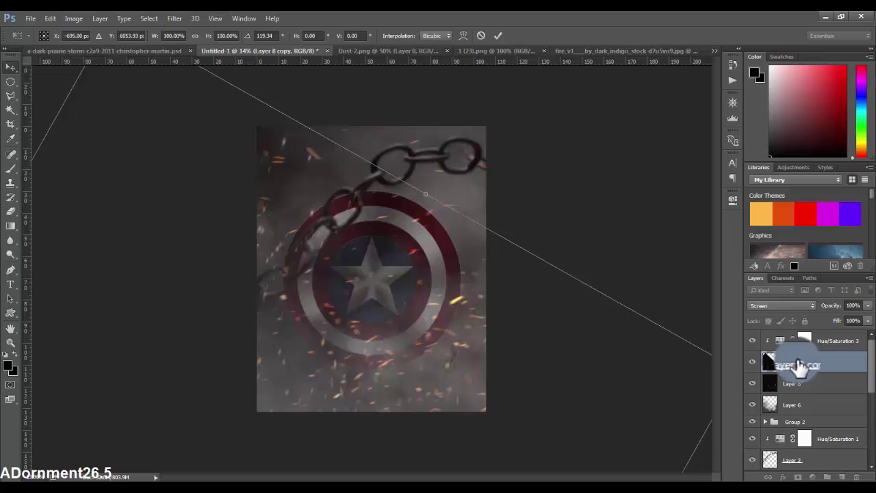
click(799, 362)
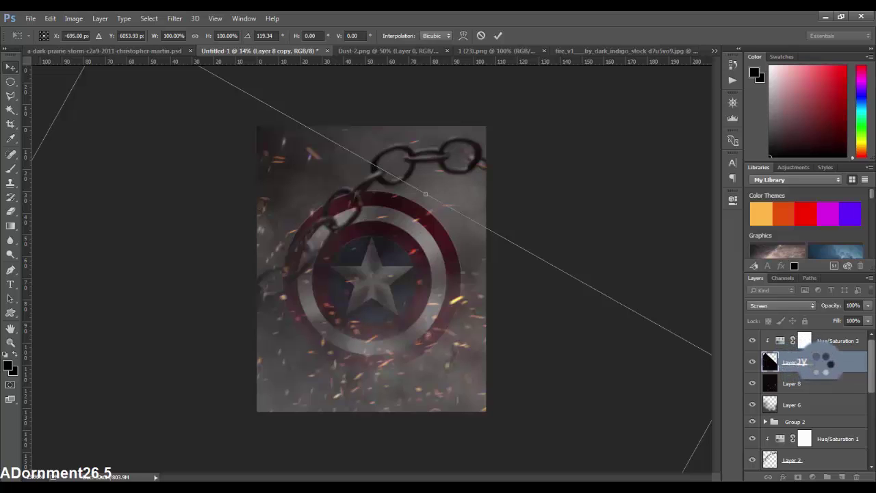
key(Return)
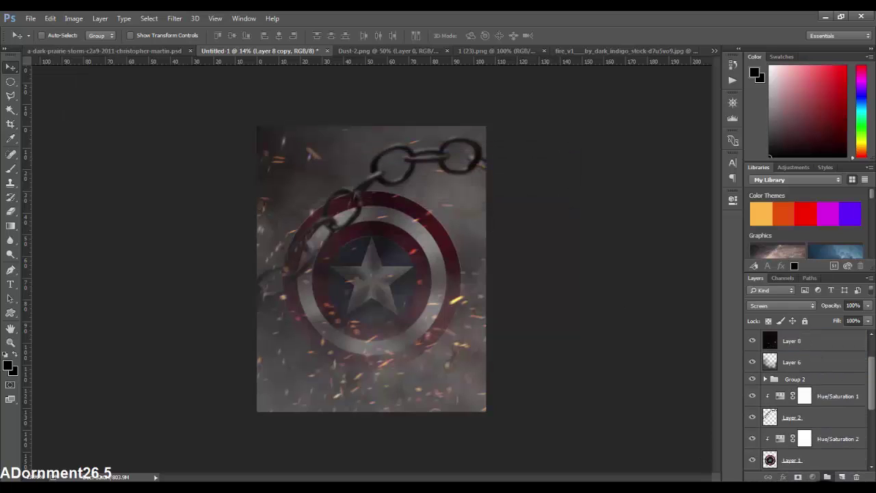
Step: Reorder the Layers panel, placing Layer 8 copy just above Layer 8
scroll(808, 411, down, 5)
drag(829, 462, 832, 409)
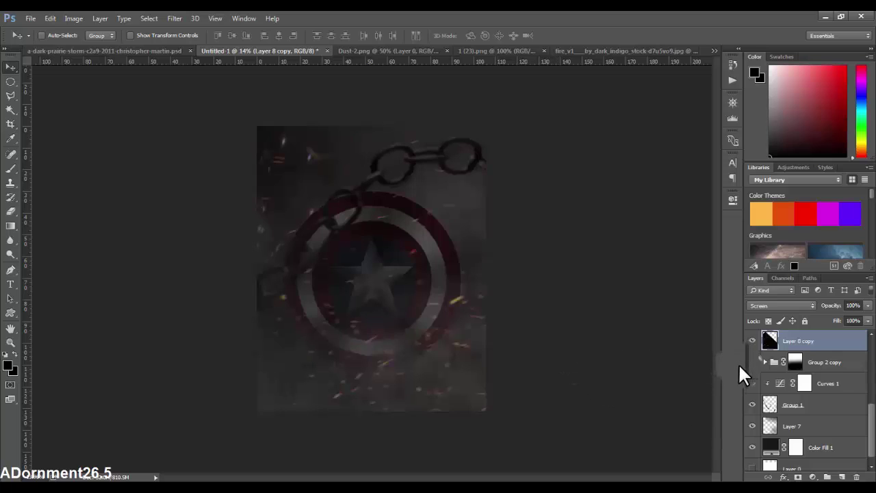
mouse_move(801, 341)
mouse_down()
mouse_move(837, 376)
mouse_move(818, 374)
mouse_move(817, 385)
mouse_up()
drag(827, 474, 829, 457)
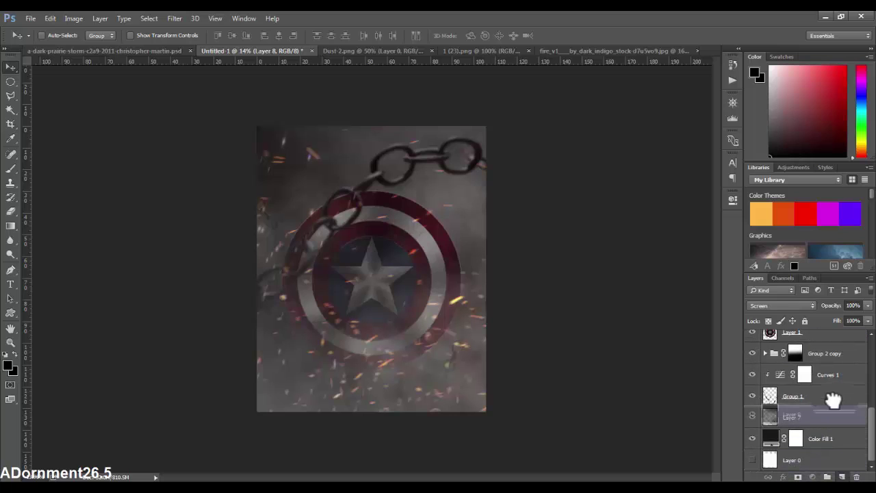
Step: Select Group 2 copy and reposition the chained shield on the canvas
drag(829, 457, 794, 354)
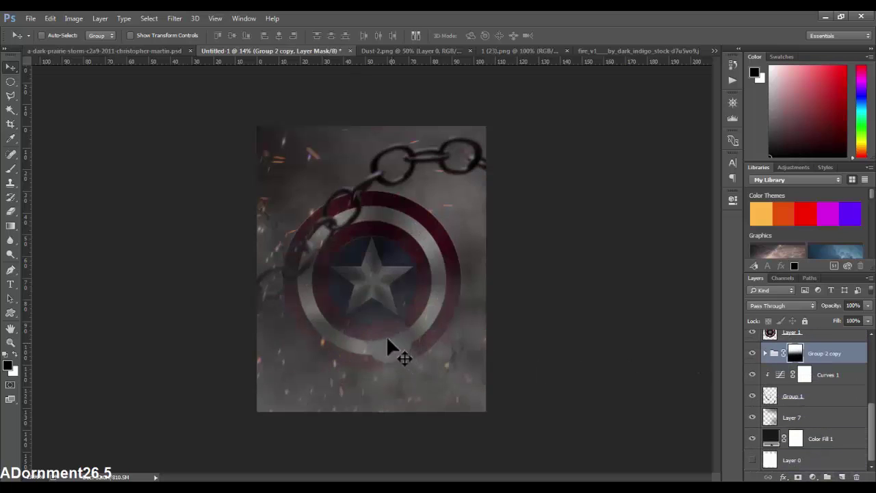
drag(387, 347, 354, 351)
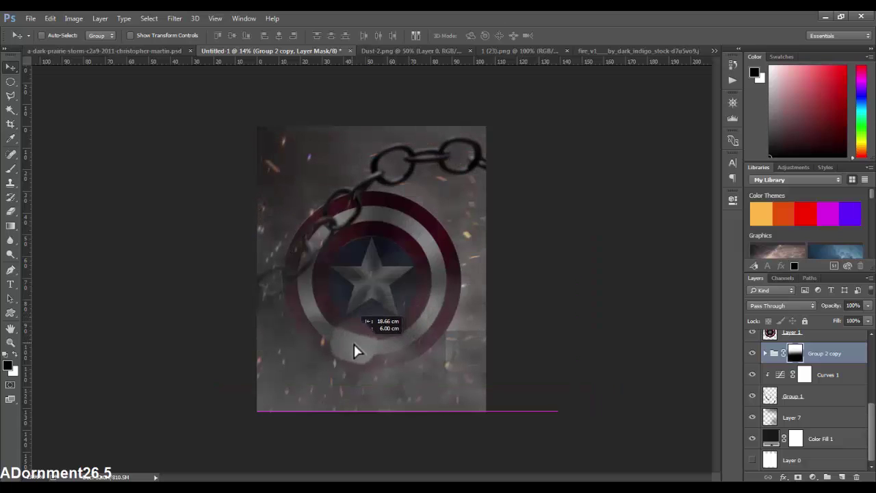
mouse_move(353, 351)
mouse_down()
mouse_move(382, 383)
mouse_move(394, 358)
mouse_move(430, 362)
mouse_up()
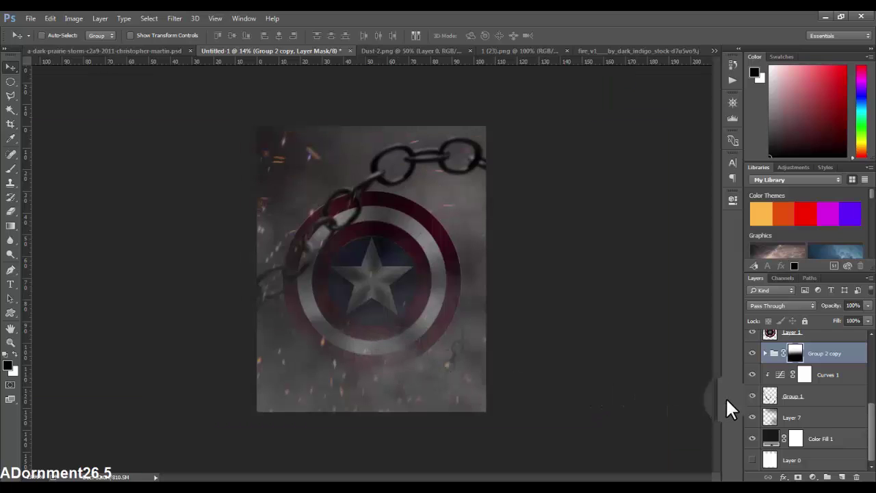
key(ctrl+plus)
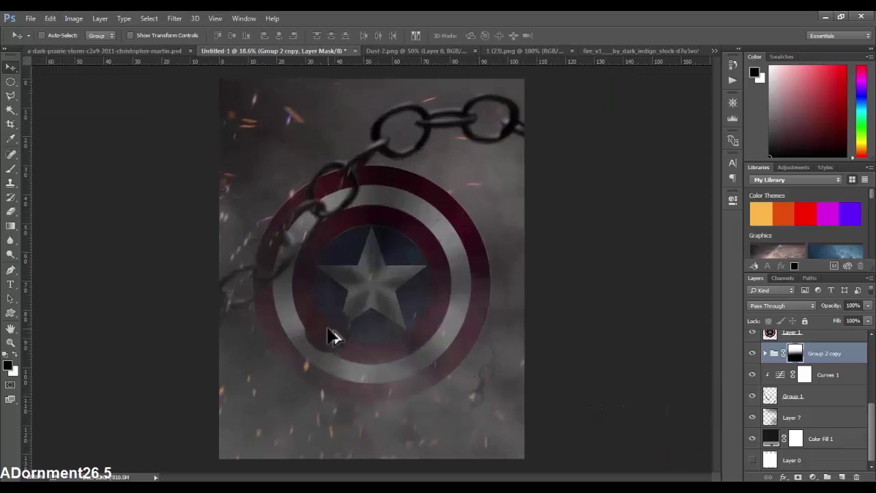
drag(473, 247, 459, 212)
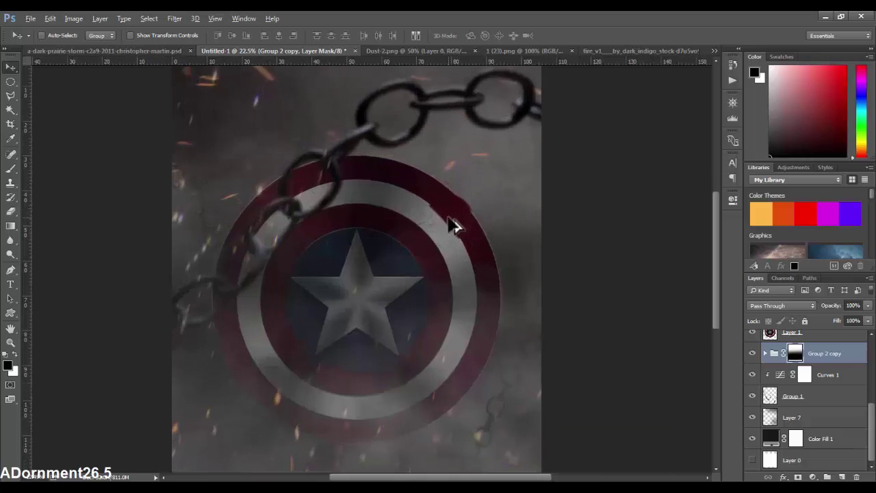
key(ctrl+minus)
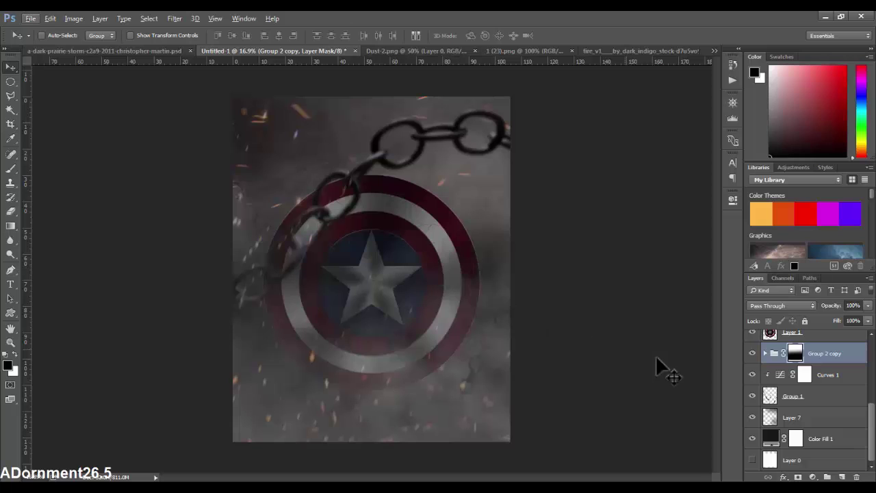
key(ctrl+minus)
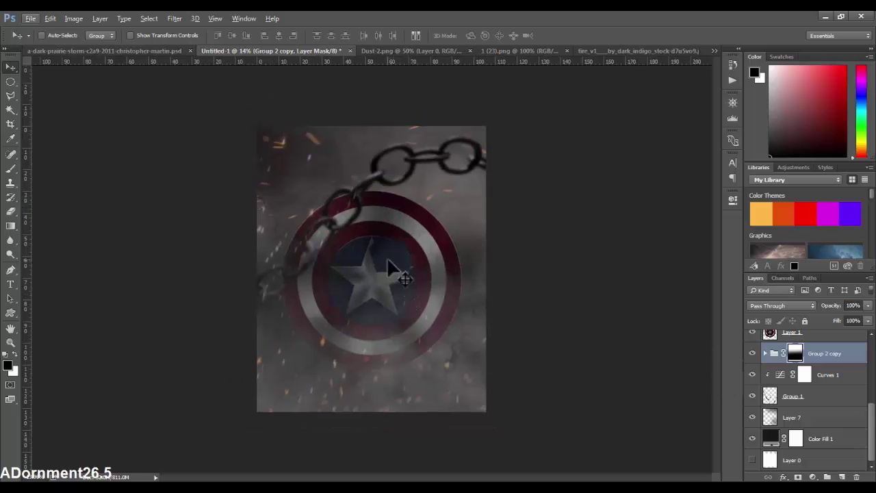
ctrl+click(387, 267)
Step: Move Layer 8 copy above Group 2 copy and reposition its sparks on the poster
scroll(778, 385, up, 3)
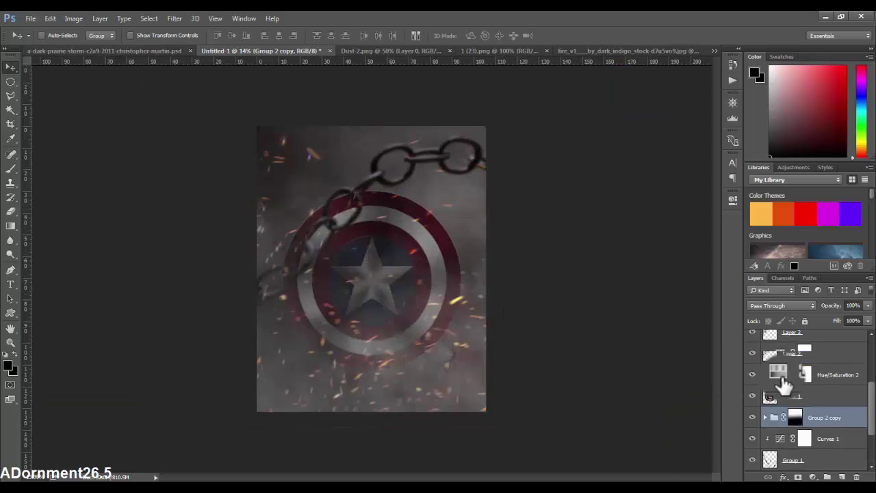
scroll(788, 387, up, 3)
drag(828, 344, 772, 368)
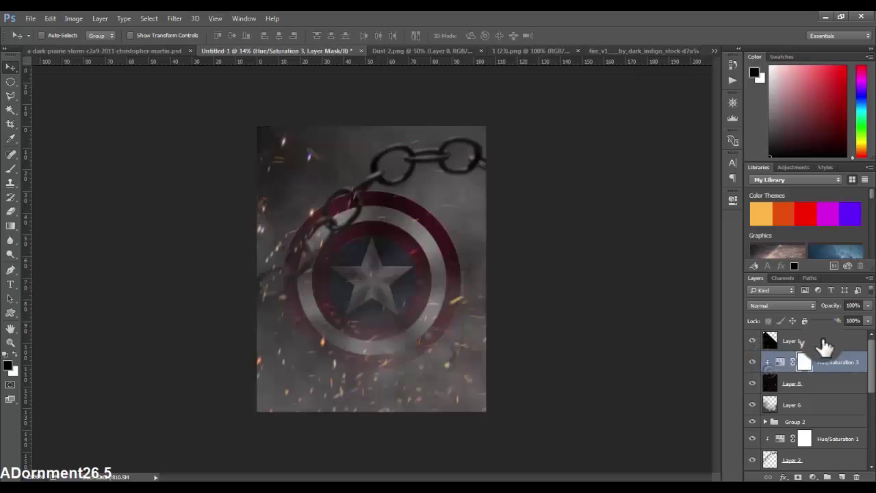
click(818, 342)
scroll(818, 411, down, 3)
drag(791, 340, 806, 408)
mouse_move(401, 306)
mouse_down()
mouse_move(443, 150)
mouse_move(427, 214)
mouse_up()
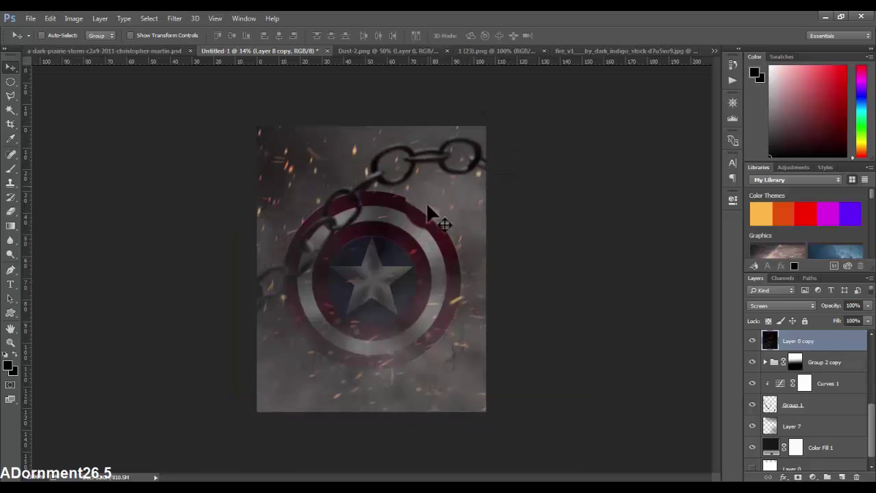
Step: Scale the Layer 8 copy sparks to about 63% and move them over the shield
key(ctrl+t)
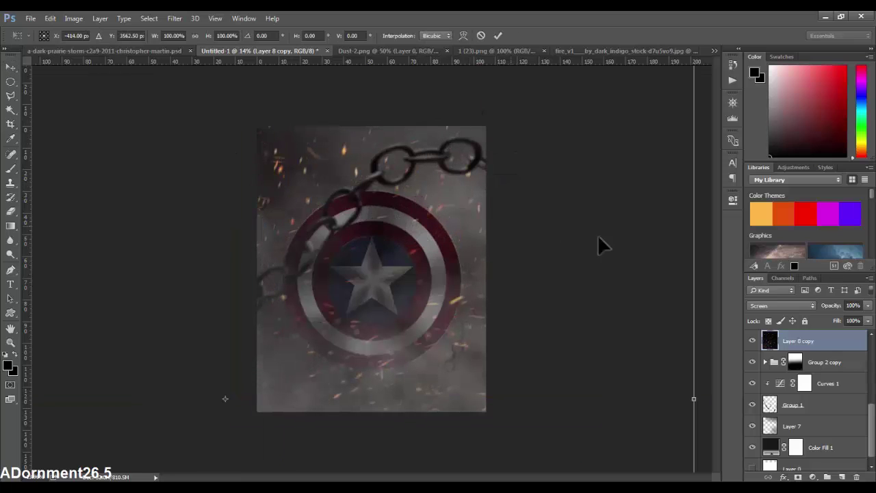
key(ctrl+0)
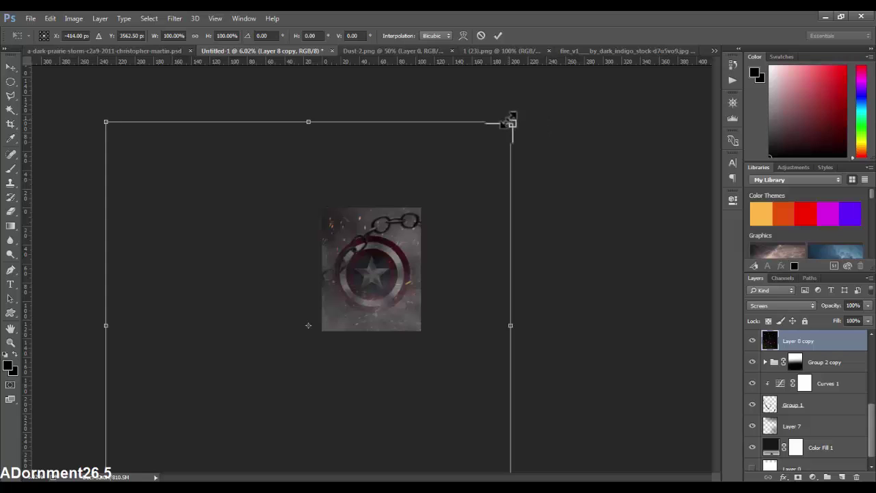
drag(511, 122, 372, 260)
drag(349, 313, 405, 239)
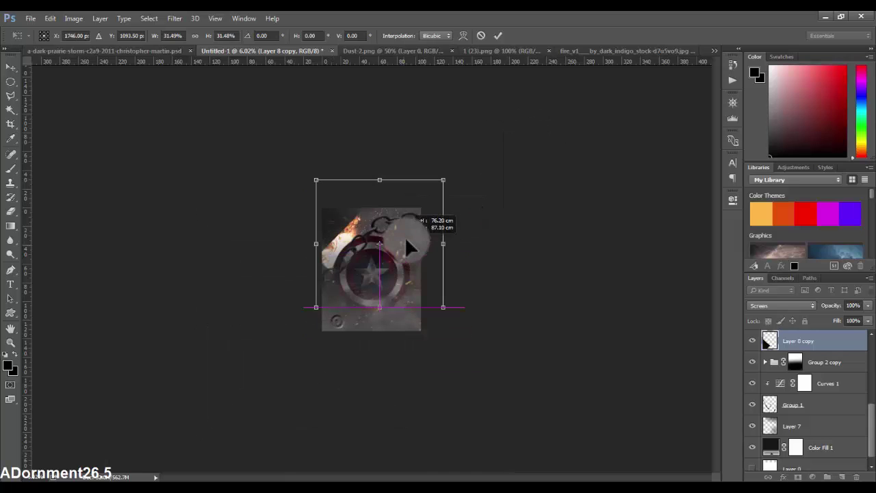
scroll(408, 248, up, 2)
mouse_move(528, 260)
mouse_down()
mouse_move(354, 107)
mouse_move(314, 126)
mouse_up()
scroll(416, 248, up, 1)
scroll(446, 289, up, 1)
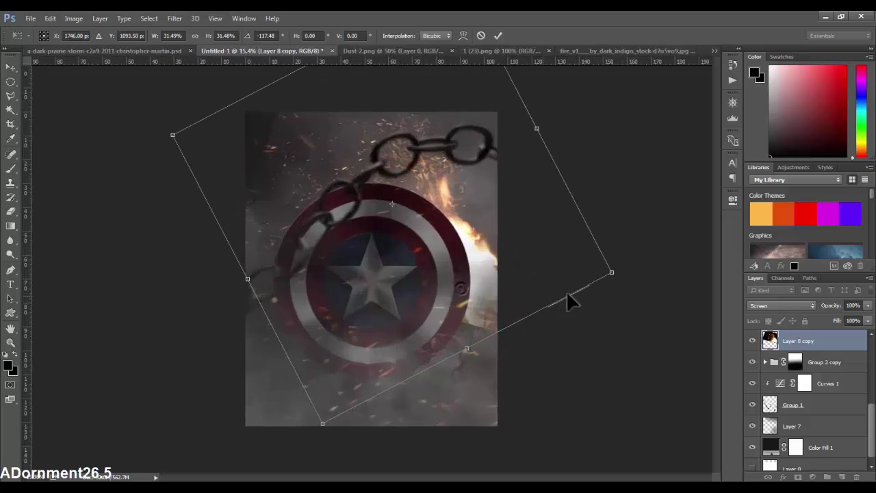
mouse_move(611, 271)
mouse_down()
mouse_move(601, 266)
mouse_move(610, 254)
mouse_move(592, 191)
mouse_move(600, 170)
mouse_up()
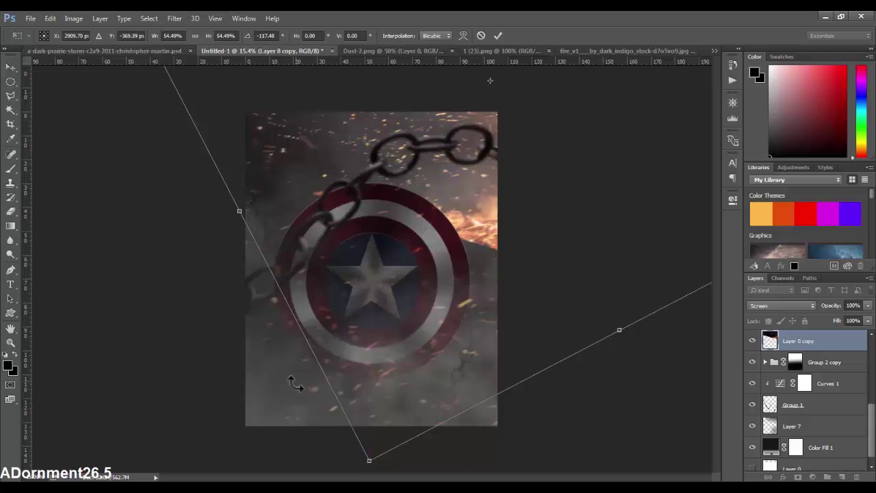
drag(376, 463, 369, 472)
mouse_move(364, 260)
mouse_down()
mouse_move(412, 427)
mouse_move(402, 419)
mouse_up()
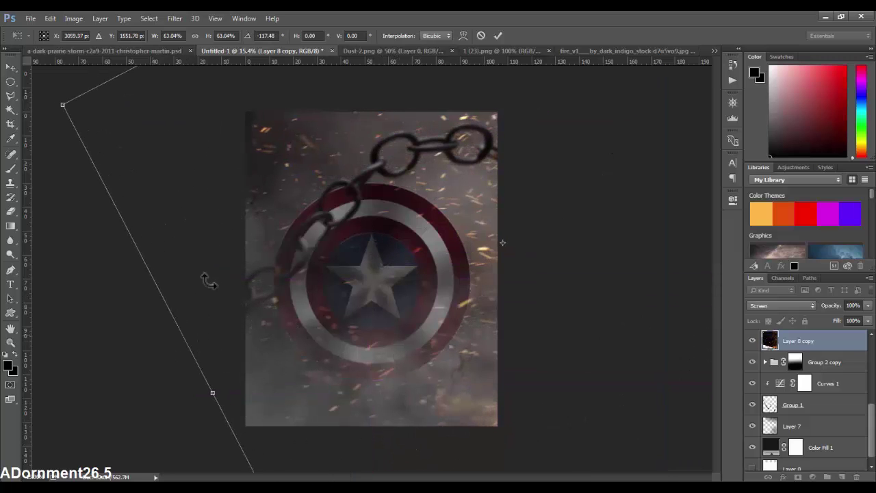
Step: Rotate the sparks copy to about 136°, shift it slightly right, and commit
drag(521, 174, 322, 179)
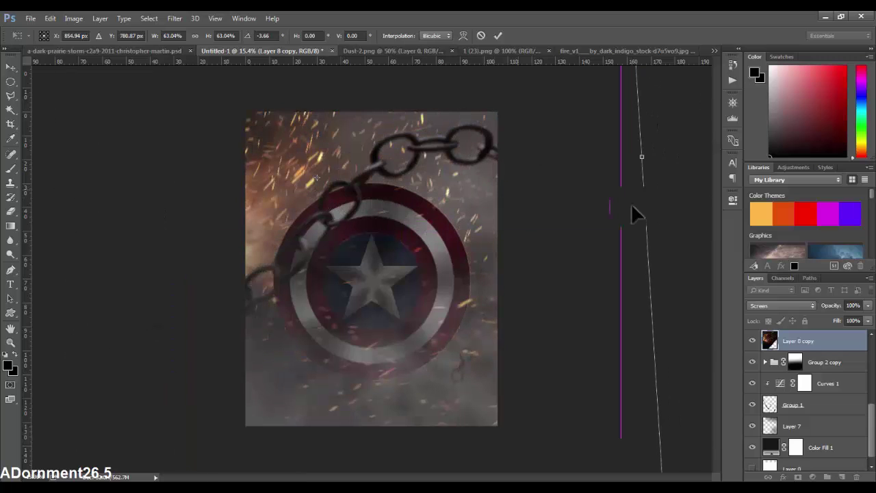
drag(631, 204, 668, 358)
mouse_move(547, 288)
mouse_down()
mouse_move(505, 249)
mouse_move(505, 219)
mouse_up()
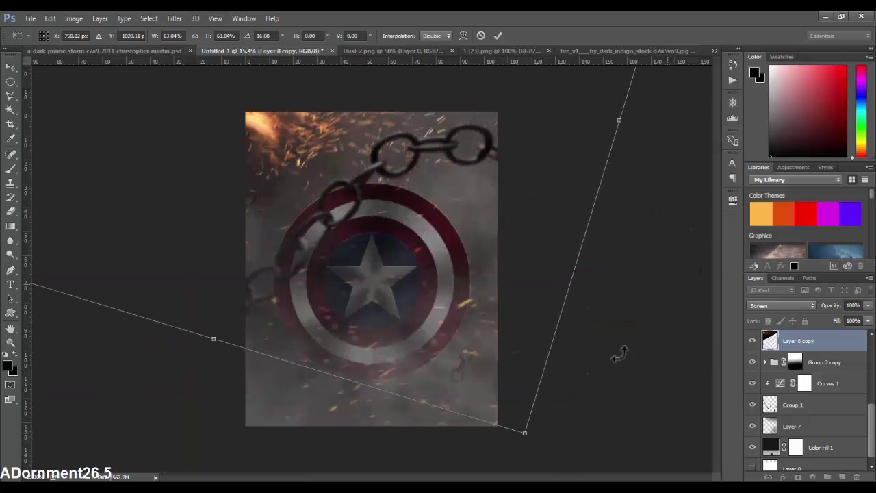
mouse_move(618, 354)
mouse_down()
mouse_move(523, 379)
mouse_move(352, 358)
mouse_move(240, 323)
mouse_move(570, 217)
mouse_up()
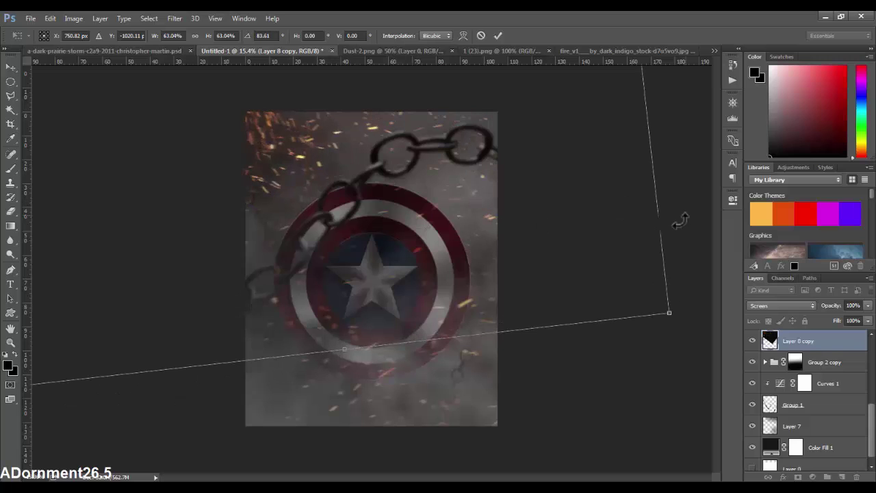
mouse_move(609, 353)
mouse_down()
mouse_move(411, 397)
mouse_move(450, 235)
mouse_move(636, 417)
mouse_up()
drag(602, 388, 404, 423)
mouse_move(502, 269)
mouse_down()
mouse_move(518, 274)
mouse_move(514, 244)
mouse_up()
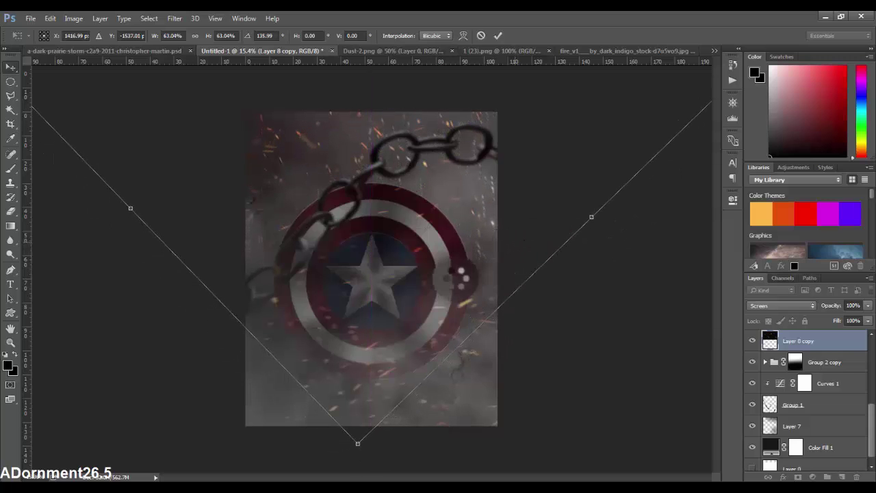
key(Return)
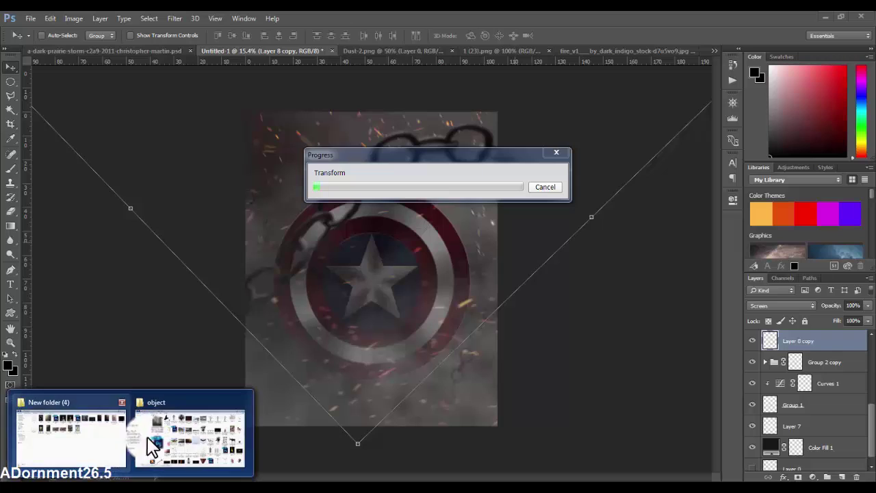
Step: Drag the two stock image files from Explorer onto the poster
click(153, 446)
drag(287, 469, 326, 377)
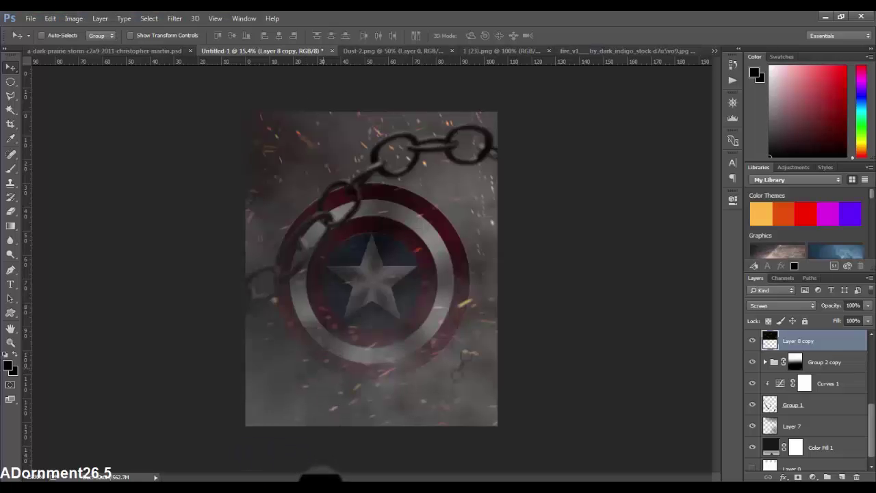
drag(322, 472, 335, 438)
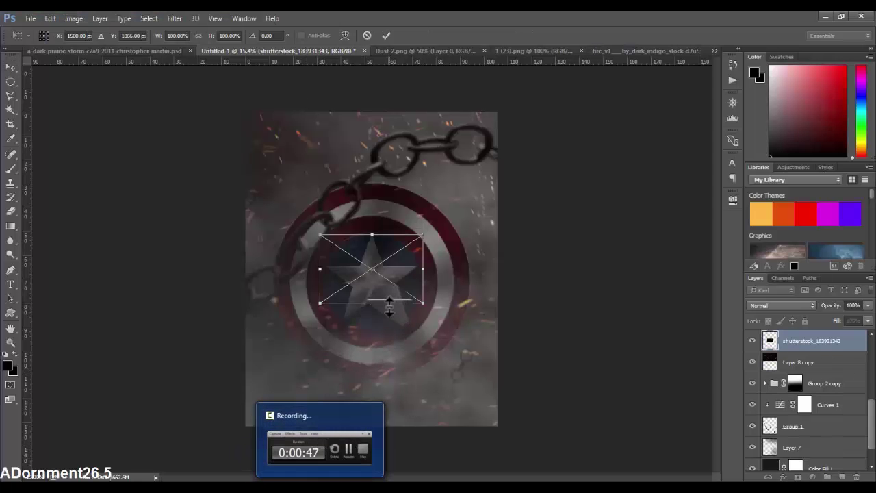
Step: Confirm placement of both stock images and move them lower in the layer stack
key(Return)
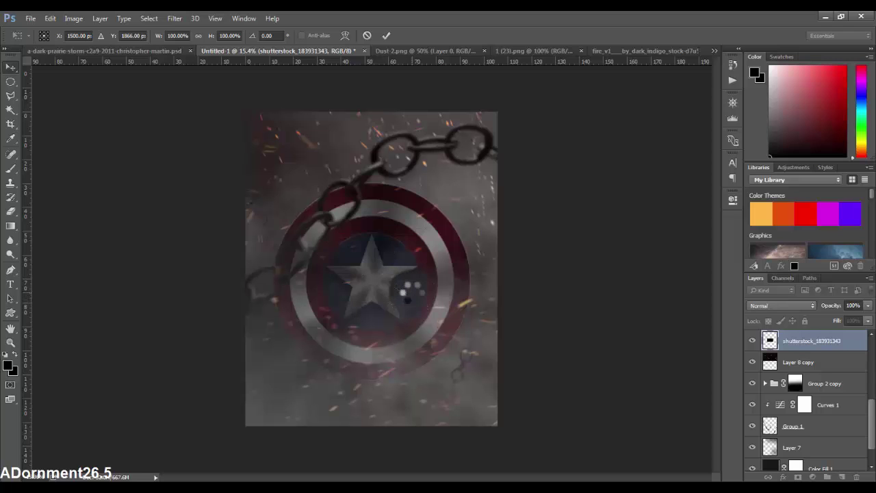
key(Return)
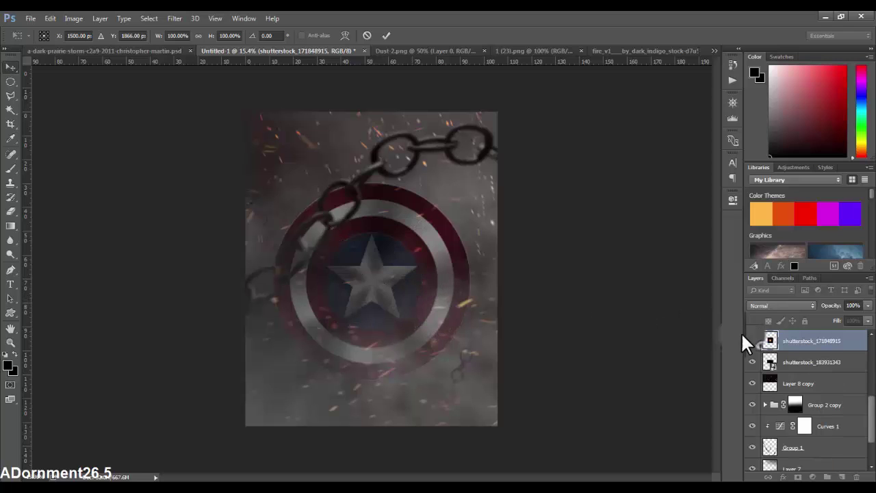
drag(813, 368, 818, 372)
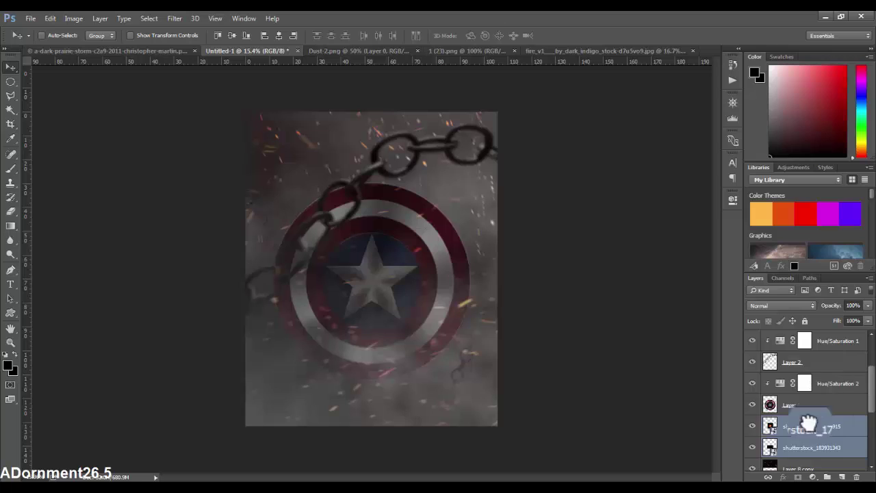
mouse_move(807, 423)
mouse_down()
mouse_move(802, 332)
mouse_move(787, 362)
mouse_up()
scroll(402, 311, up, 1)
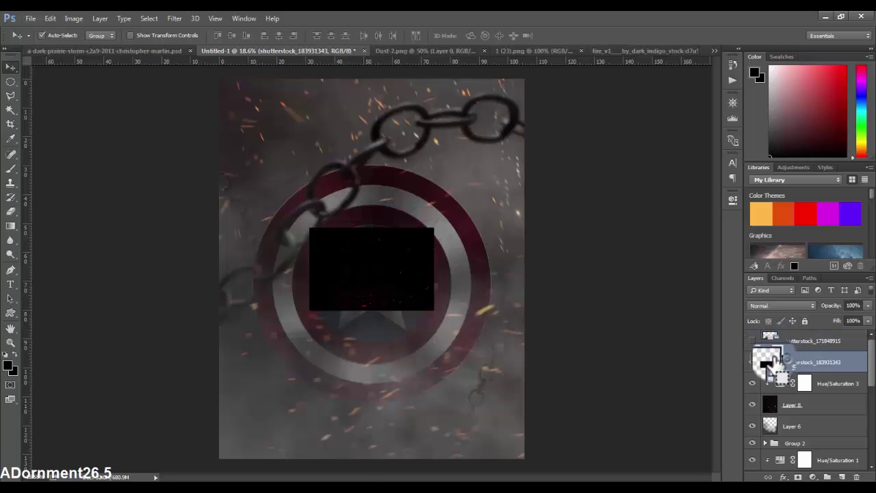
Step: Enlarge shutterstock_183931343 to cover the poster and blend it with Screen
key(ctrl+t)
drag(531, 174, 635, 115)
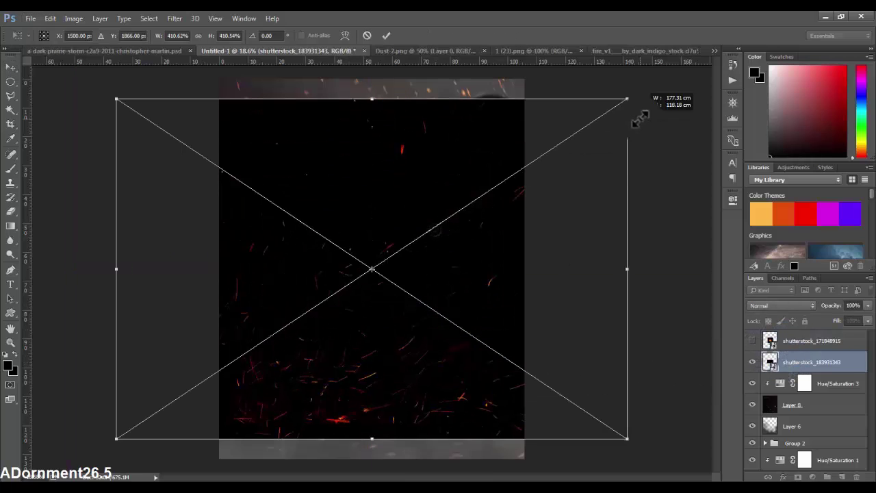
drag(525, 239, 524, 273)
key(Return)
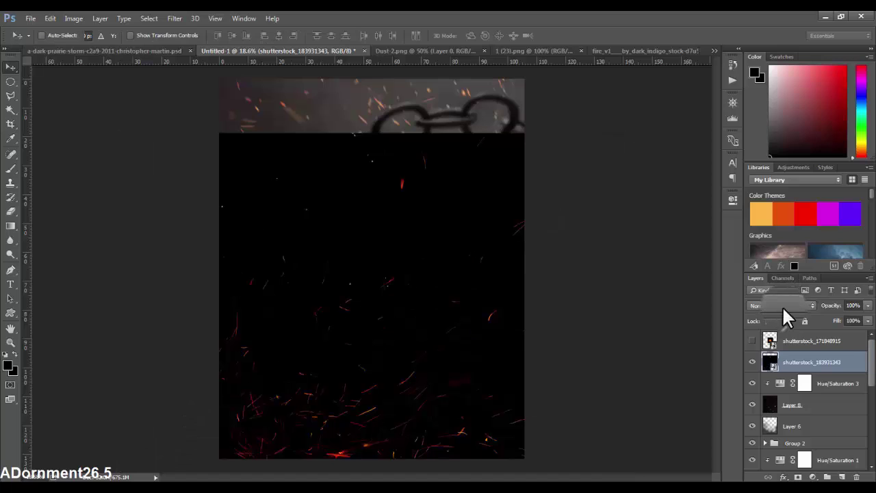
click(781, 306)
click(768, 160)
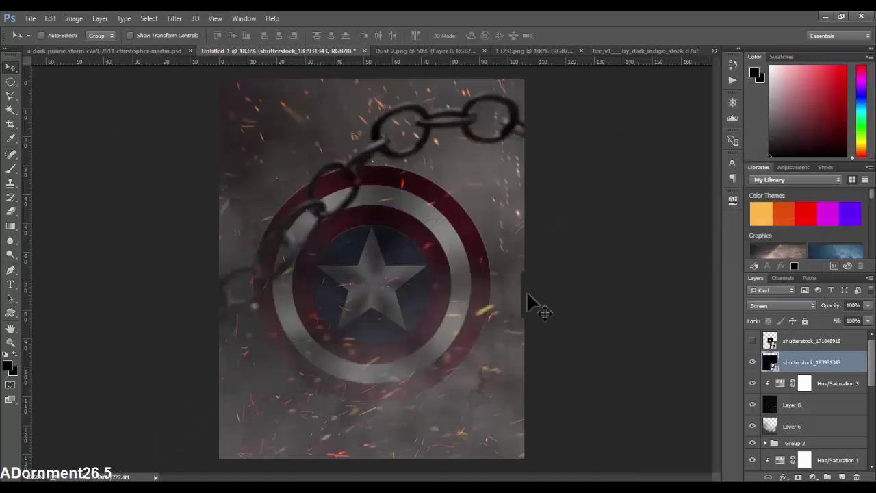
drag(397, 374, 394, 368)
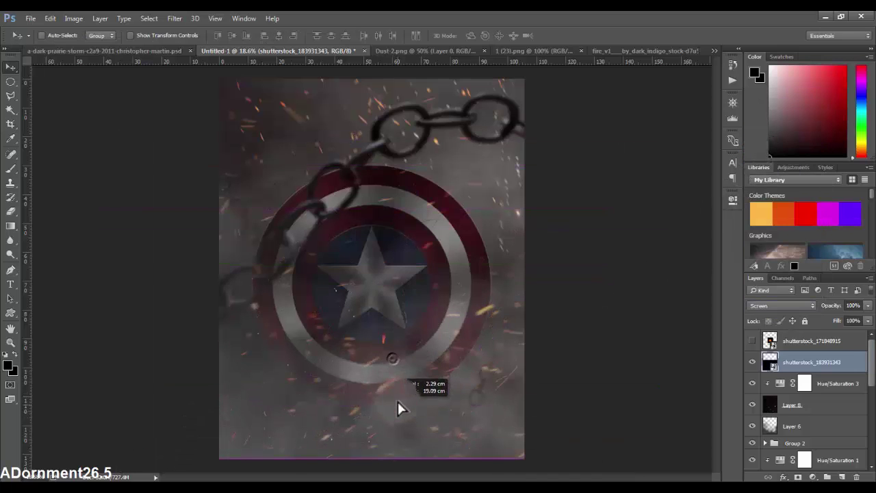
Step: Make the shutterstock_171848915 fire explosion layer visible and select it
scroll(424, 335, down, 2)
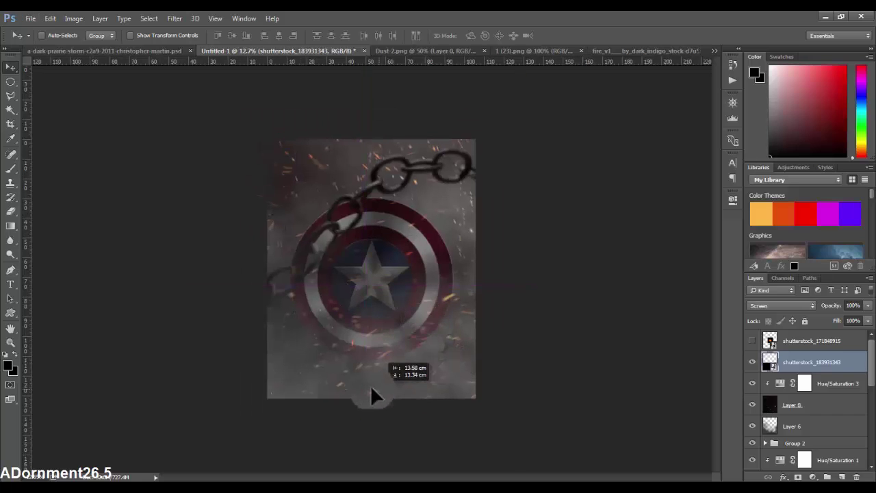
drag(372, 388, 359, 393)
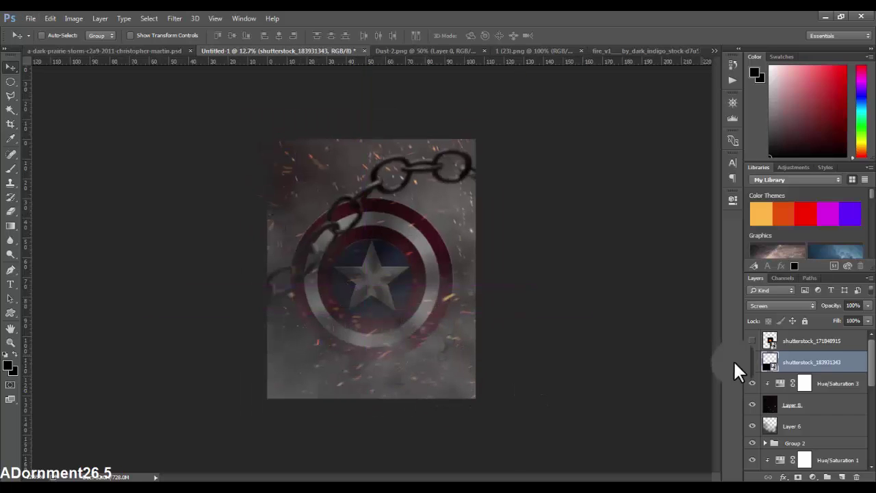
click(753, 341)
click(807, 341)
Step: Move the fire explosion layer above Layer 8 copy and set it to Screen
scroll(793, 356, down, 3)
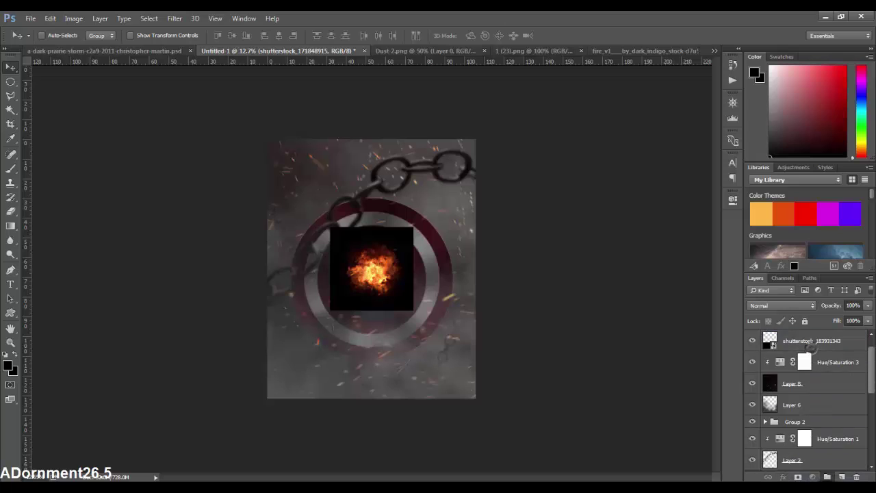
scroll(808, 403, down, 3)
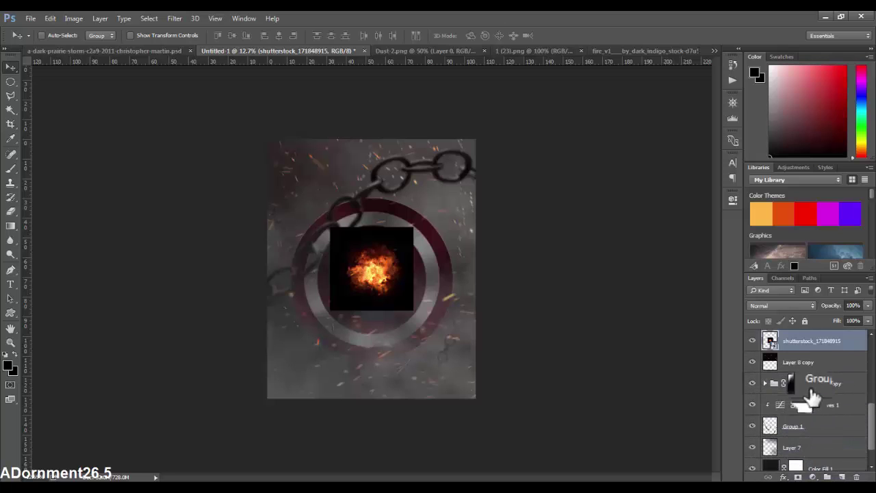
drag(821, 410, 794, 342)
click(776, 305)
click(753, 165)
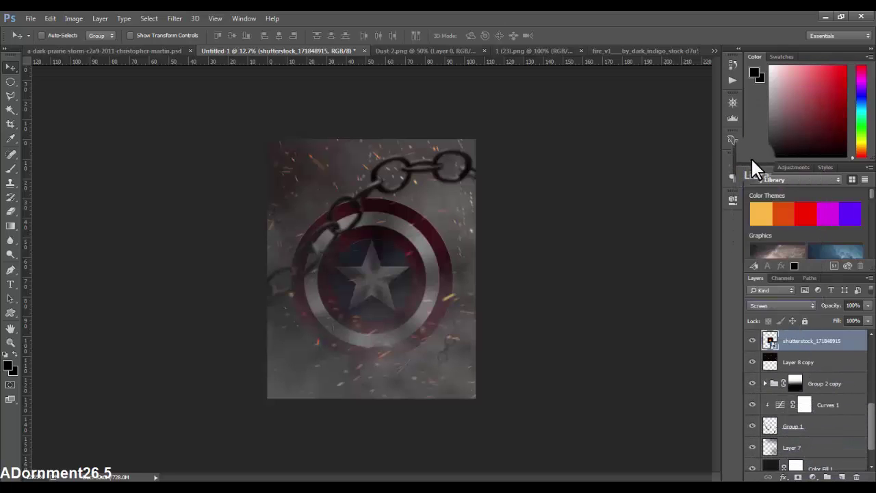
Step: Enlarge the fire explosion to about 404% and rotate it roughly 8° across the poster
key(ctrl+t)
mouse_move(413, 227)
mouse_down()
mouse_move(633, 132)
mouse_move(599, 156)
mouse_move(542, 121)
mouse_up()
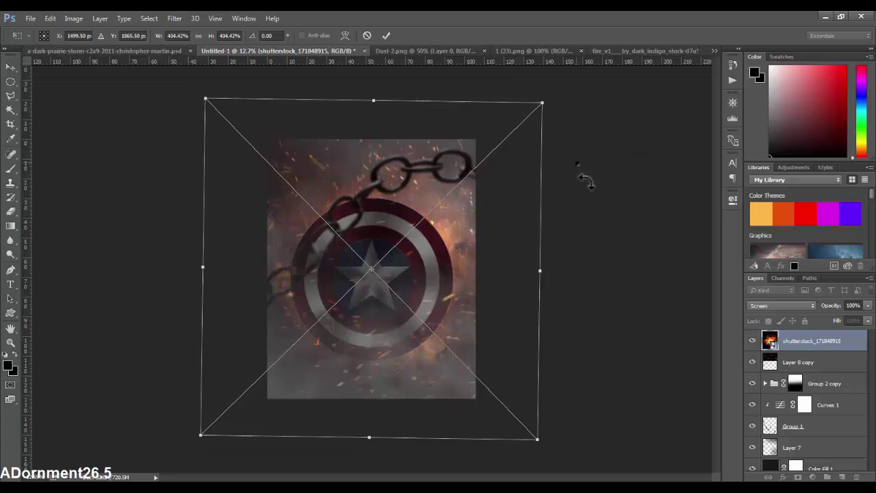
drag(581, 175, 591, 206)
mouse_move(485, 236)
mouse_down()
mouse_move(455, 257)
mouse_move(450, 250)
mouse_up()
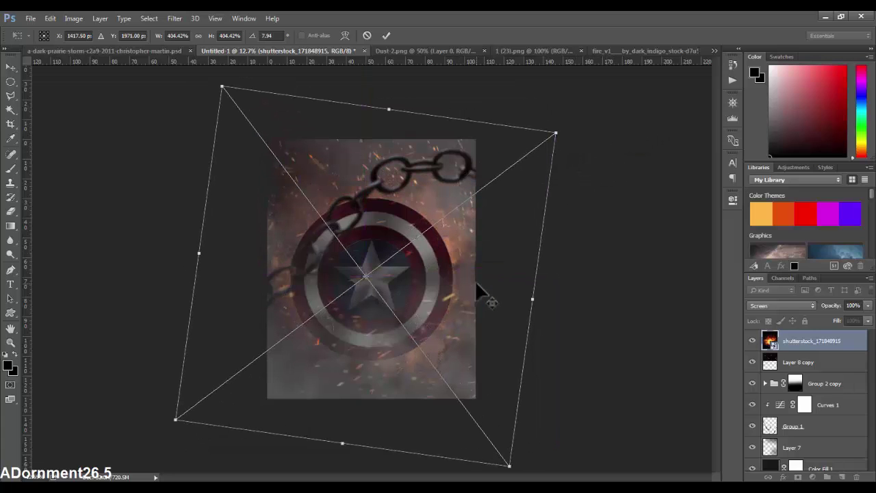
key(alt+space)
key(Escape)
key(Return)
scroll(393, 327, up, 2)
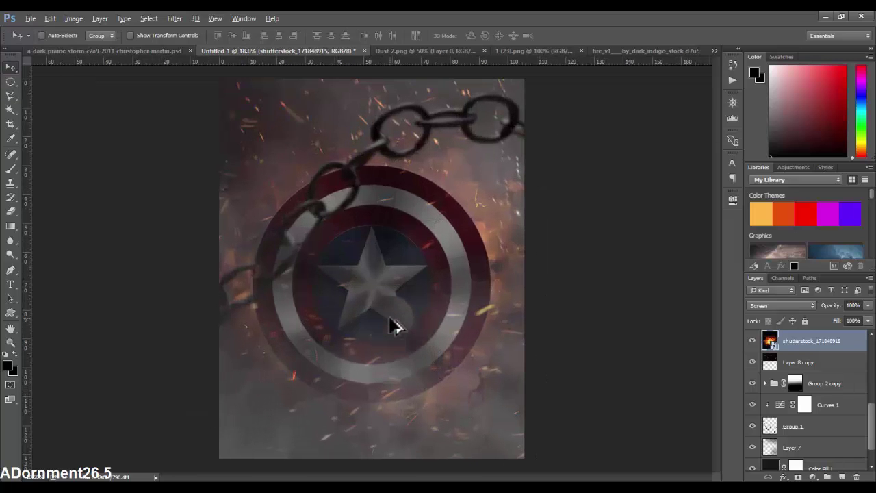
scroll(394, 327, up, 1)
scroll(443, 328, down, 2)
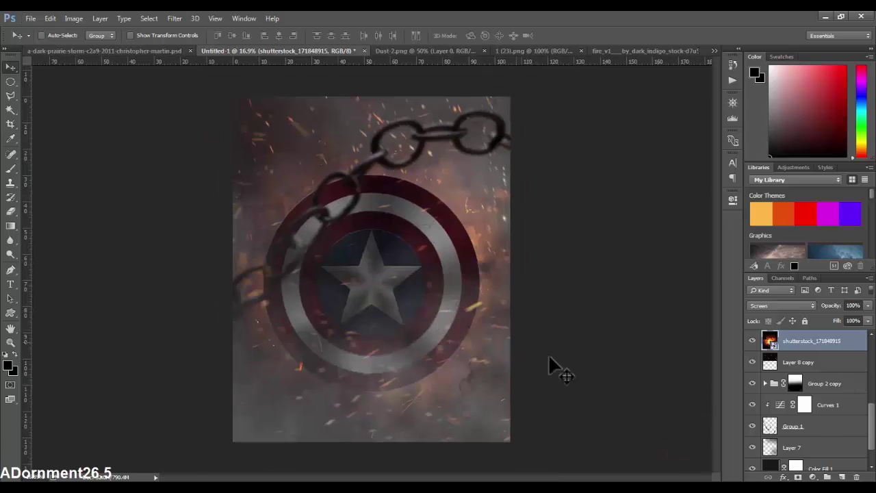
scroll(802, 425, down, 1)
scroll(790, 416, up, 5)
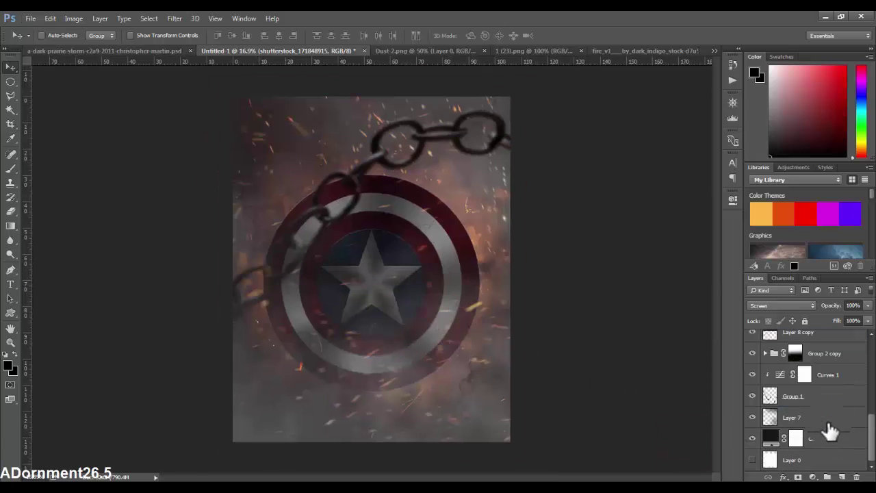
Step: Select Layer 7 and add a new empty Layer 9 above it
drag(806, 419, 810, 414)
scroll(809, 414, up, 1)
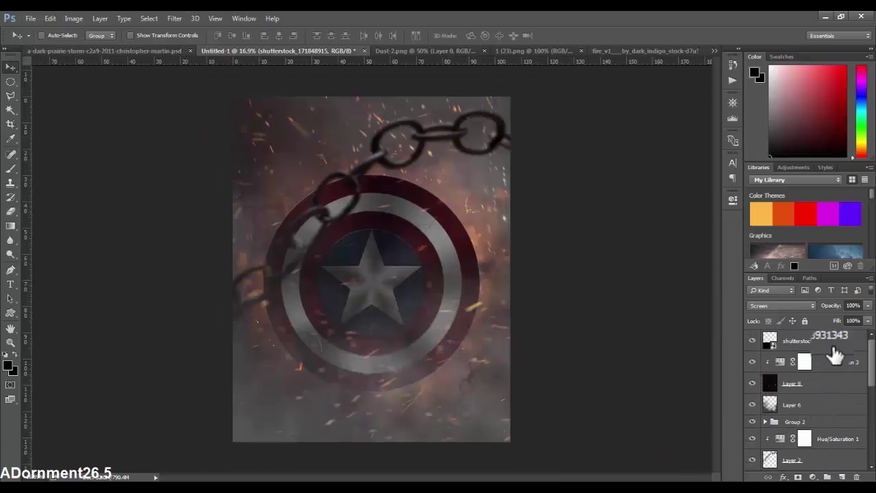
drag(835, 353, 838, 396)
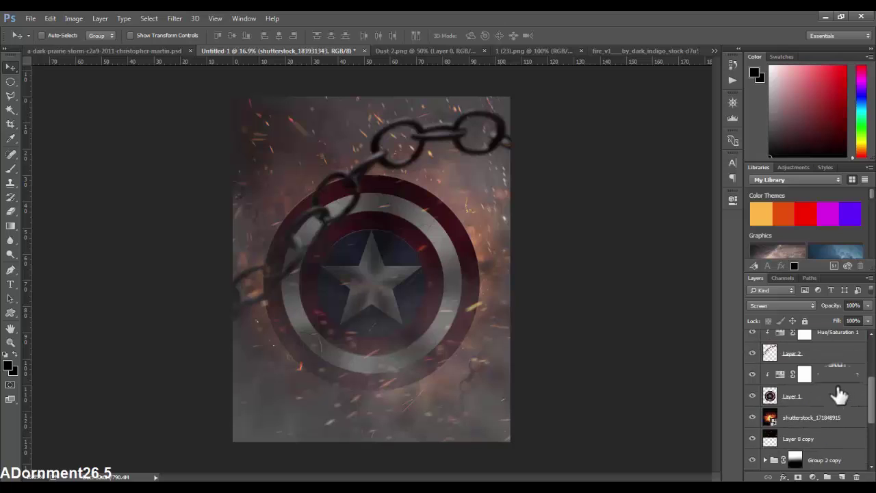
click(819, 418)
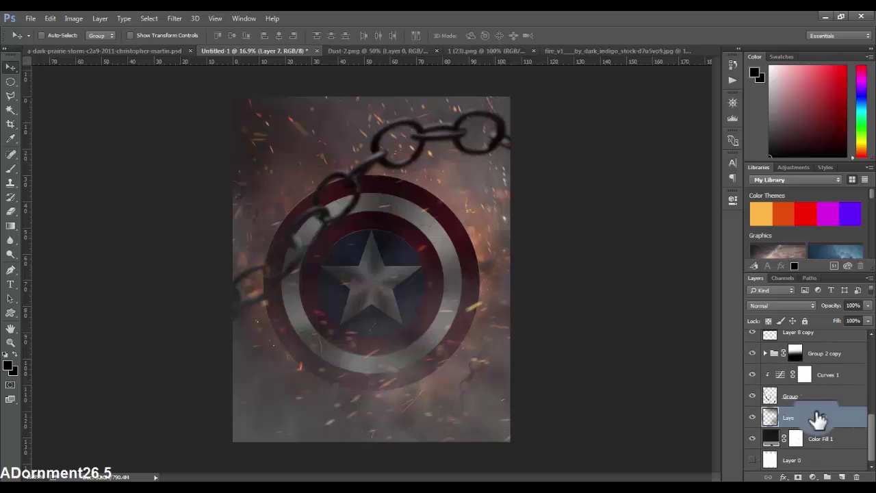
click(841, 478)
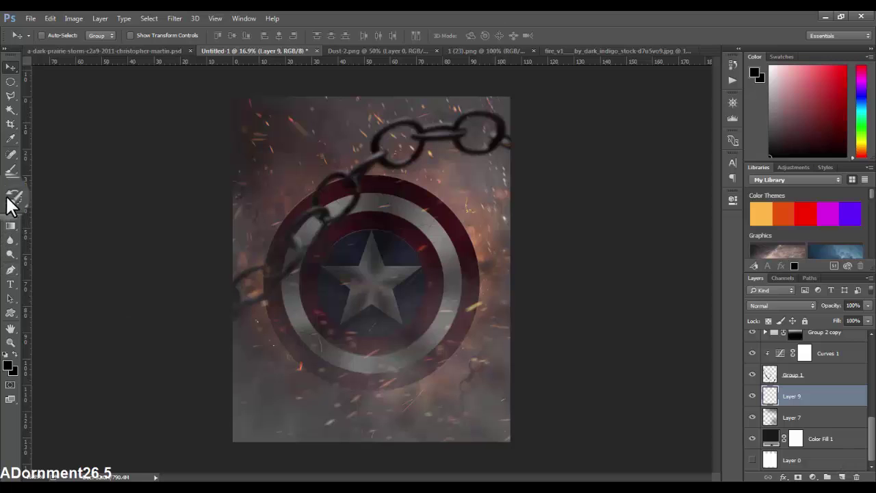
Step: Choose the Brush tool with an irregular smoke brush tip
click(10, 169)
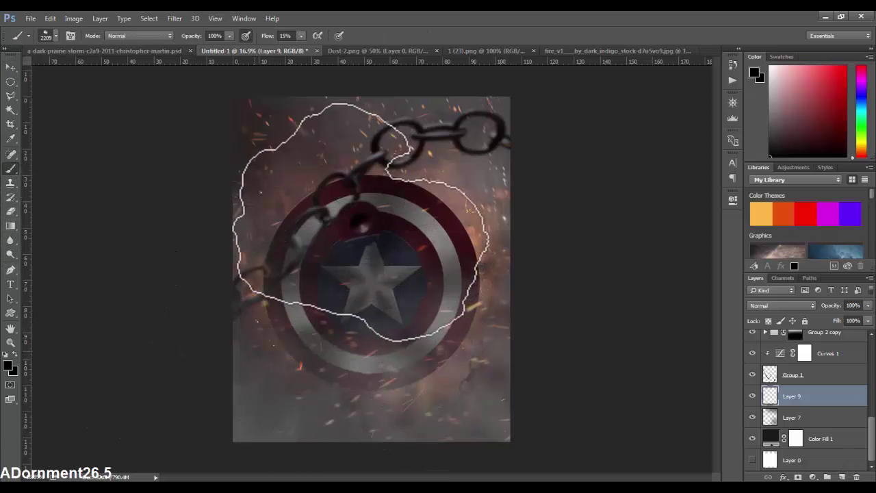
right_click(358, 221)
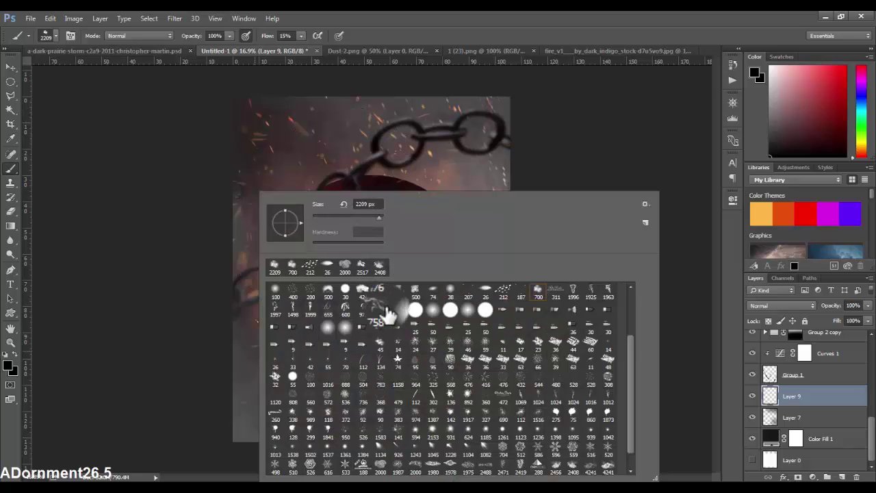
scroll(433, 317, up, 1)
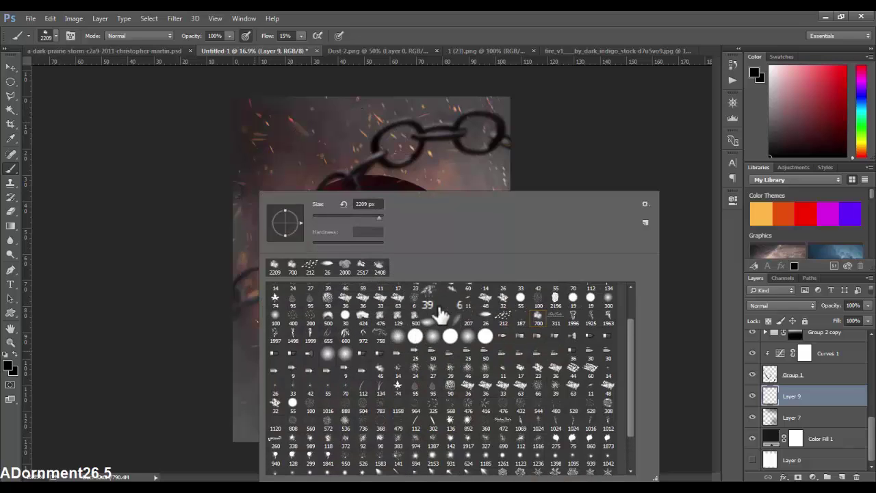
double_click(414, 316)
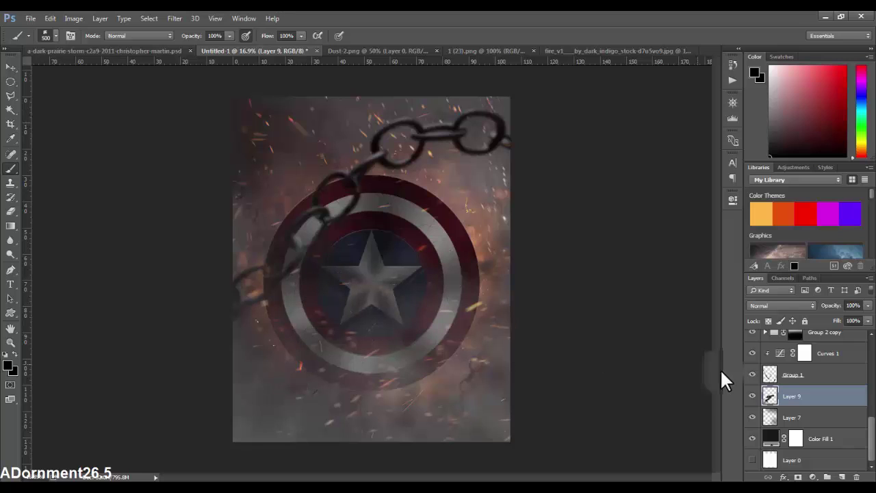
Step: Adjust the Layers panel selection between Layer 9 and shutterstock_183931343
click(772, 396)
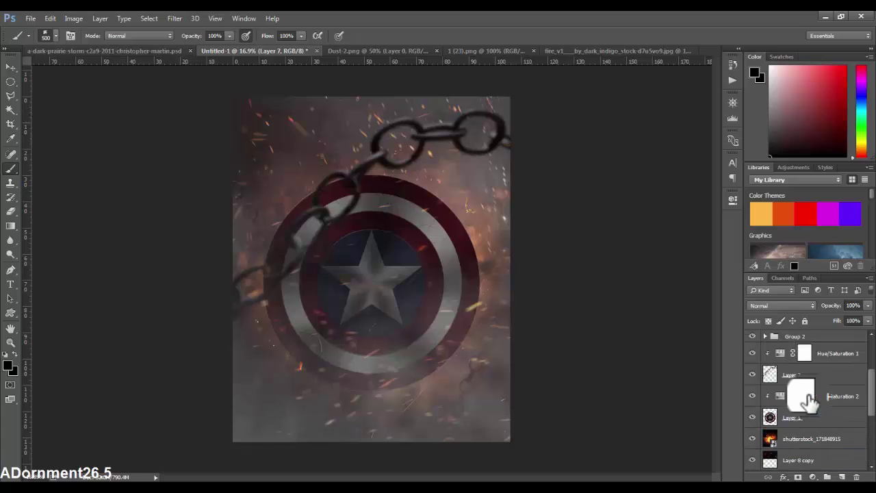
drag(785, 395, 810, 403)
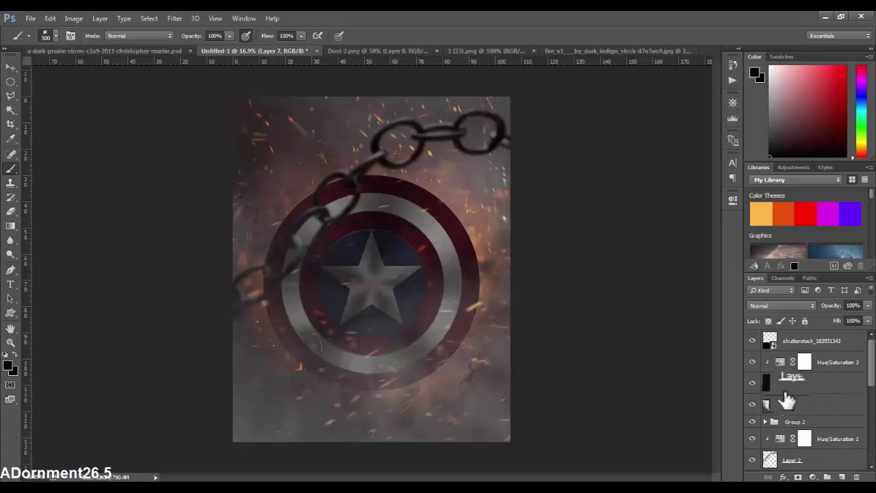
drag(832, 344, 848, 442)
Step: Add an empty layer and brush dark smoke across the bottom of the shield
click(842, 477)
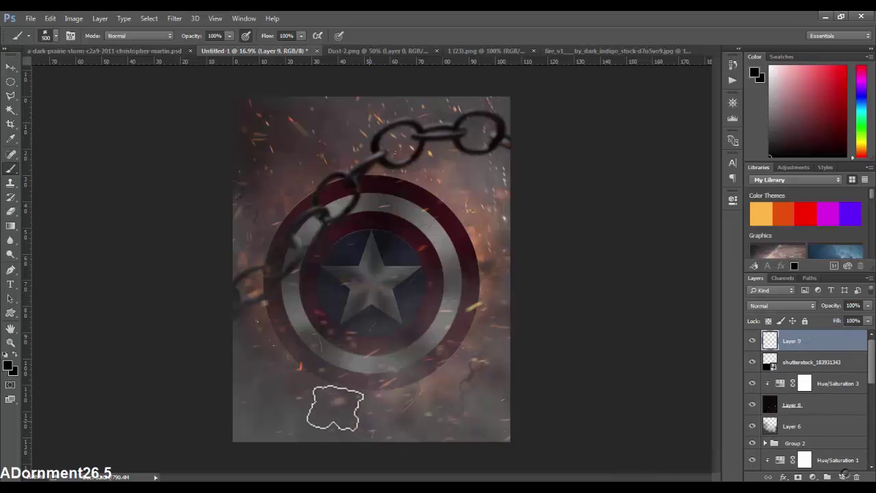
drag(356, 397, 328, 404)
key(ctrl+z)
click(332, 399)
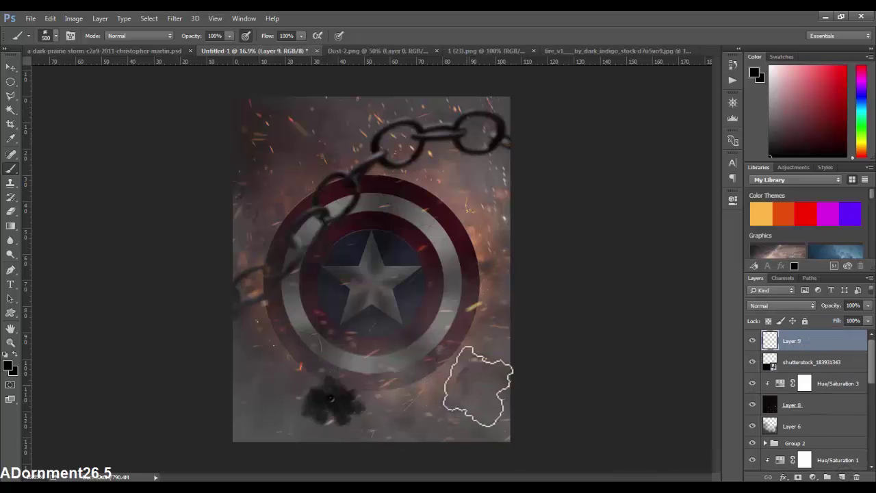
mouse_move(479, 379)
mouse_down()
mouse_move(411, 367)
mouse_move(361, 376)
mouse_up()
Step: Blend the smoke layer in Soft Light mode, then switch it to Screen
click(781, 305)
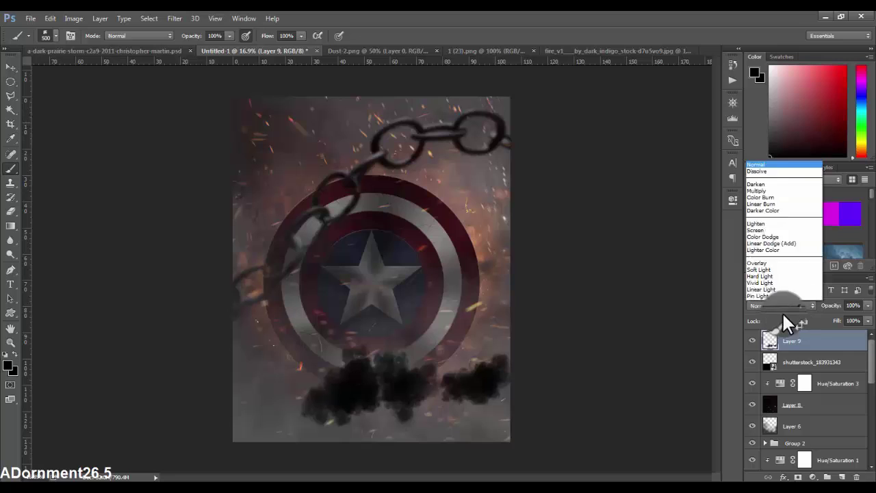
click(768, 209)
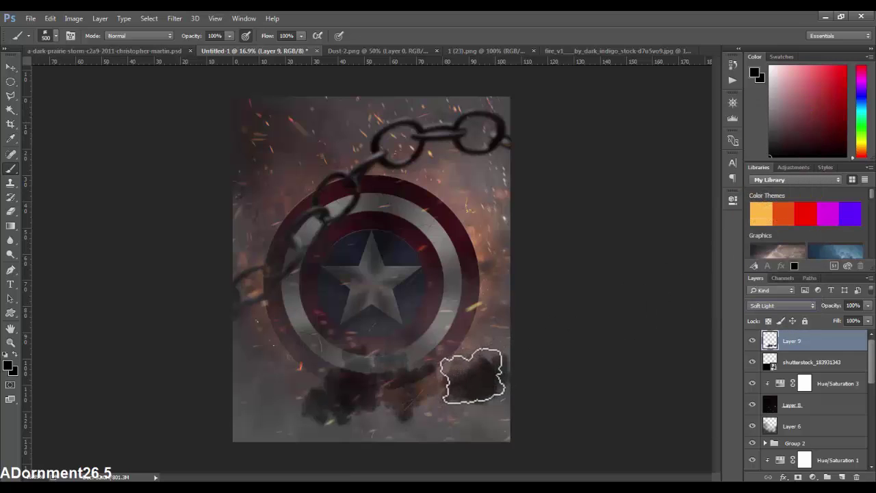
key(shift+alt+d)
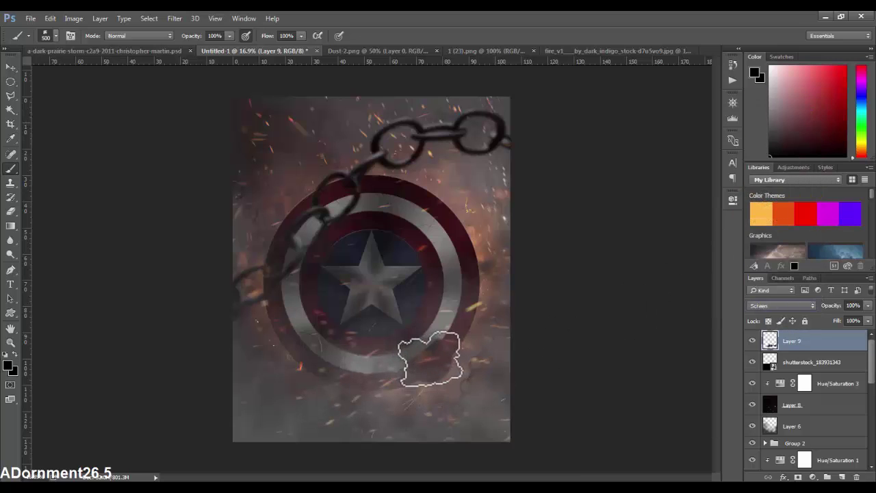
Step: Try light smoke over the lower shield with a 700 px brush, then undo it
right_click(423, 363)
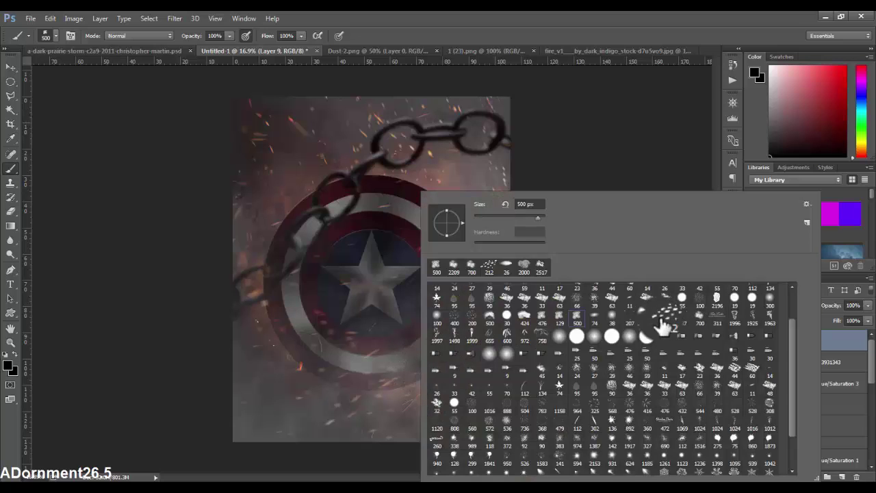
click(704, 324)
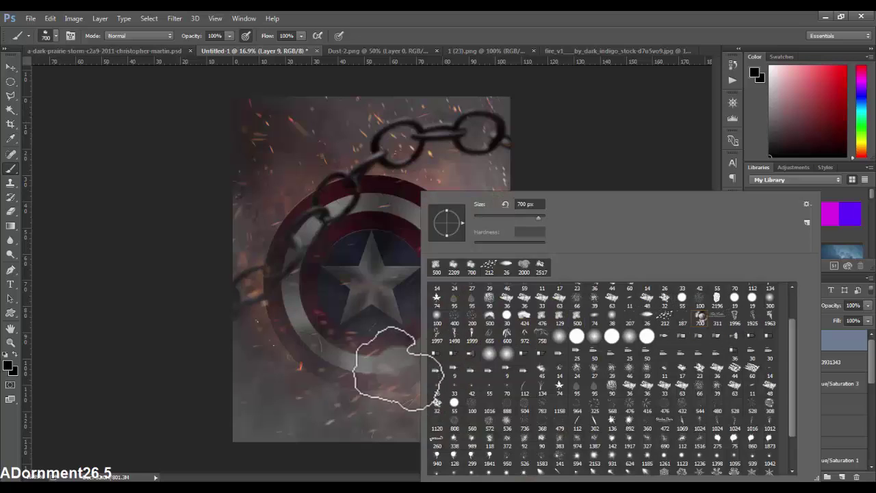
click(383, 370)
mouse_move(382, 371)
mouse_down()
mouse_move(411, 382)
mouse_move(404, 370)
mouse_up()
key(ctrl+z)
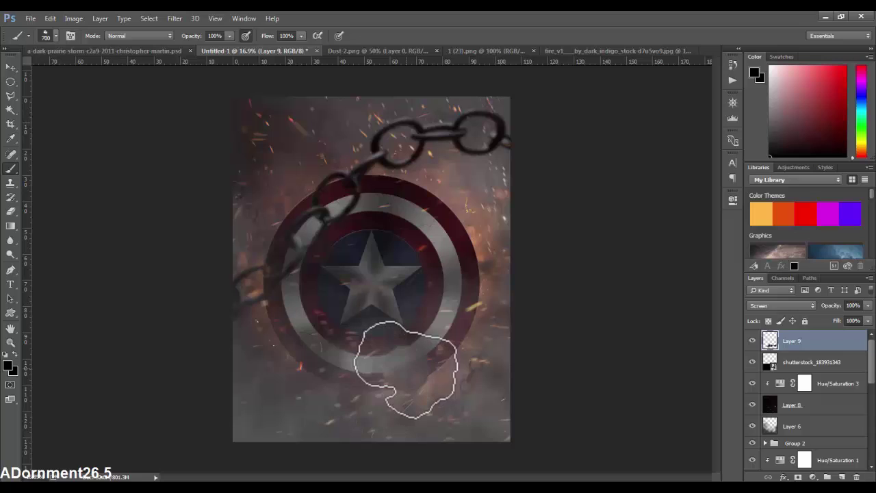
right_click(407, 370)
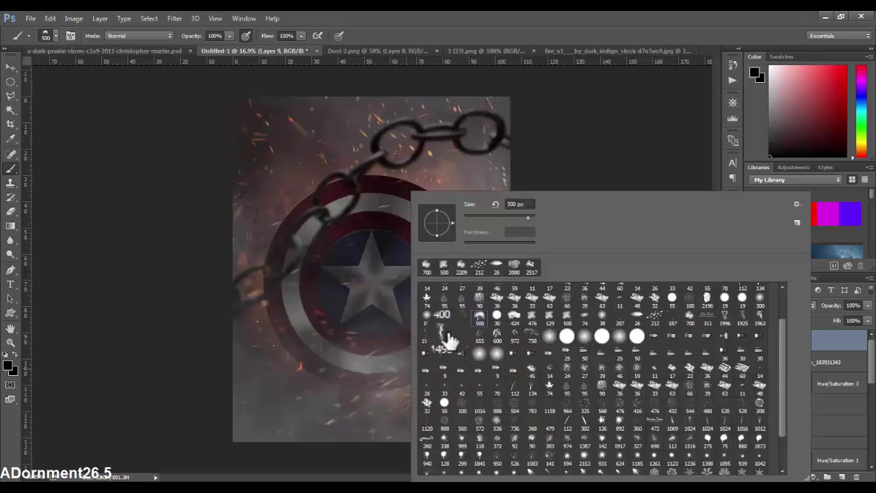